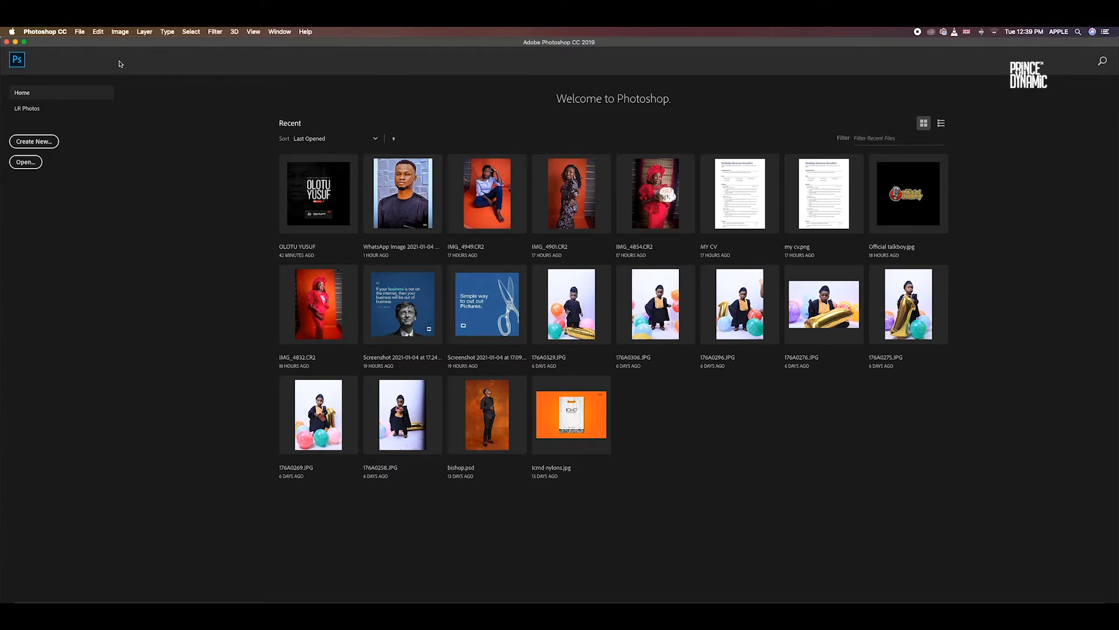
Create a new 11 × 11 inch document at 500 pixels/inch in 8-bit RGB Color with a white background.
{"action": "left_click", "coordinate": [80, 32]}
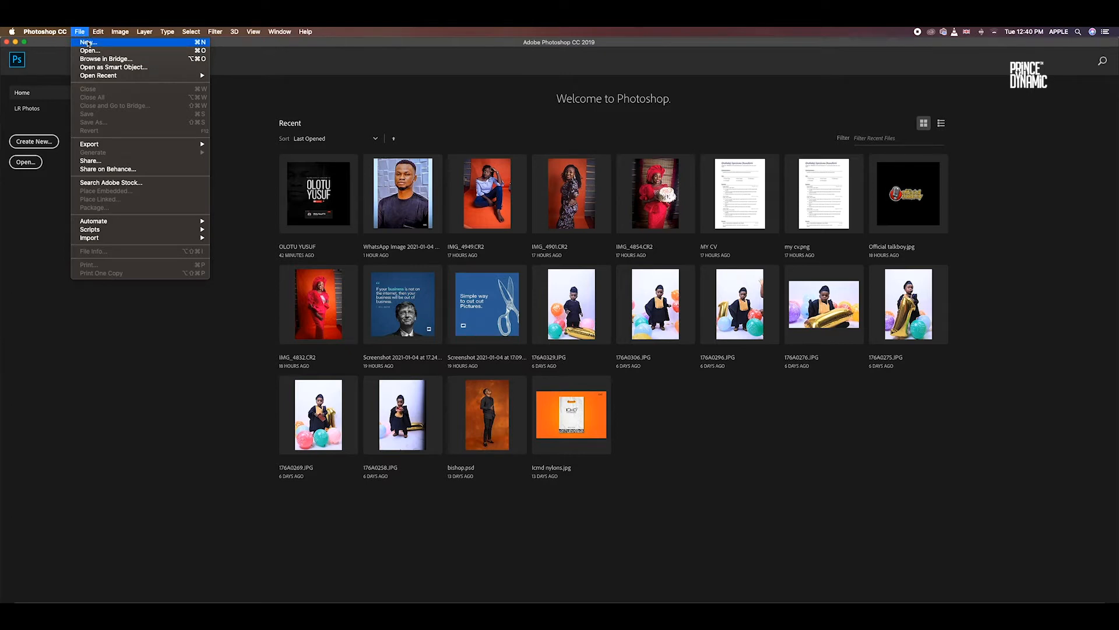
{"action": "left_click", "coordinate": [305, 106]}
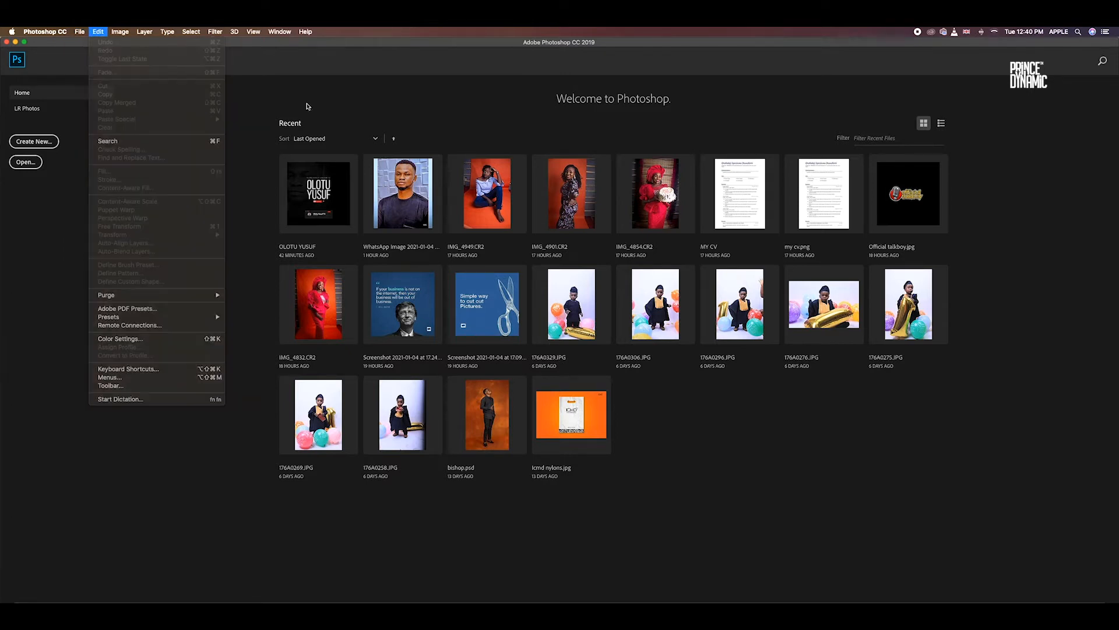
{"action": "left_click", "coordinate": [80, 32]}
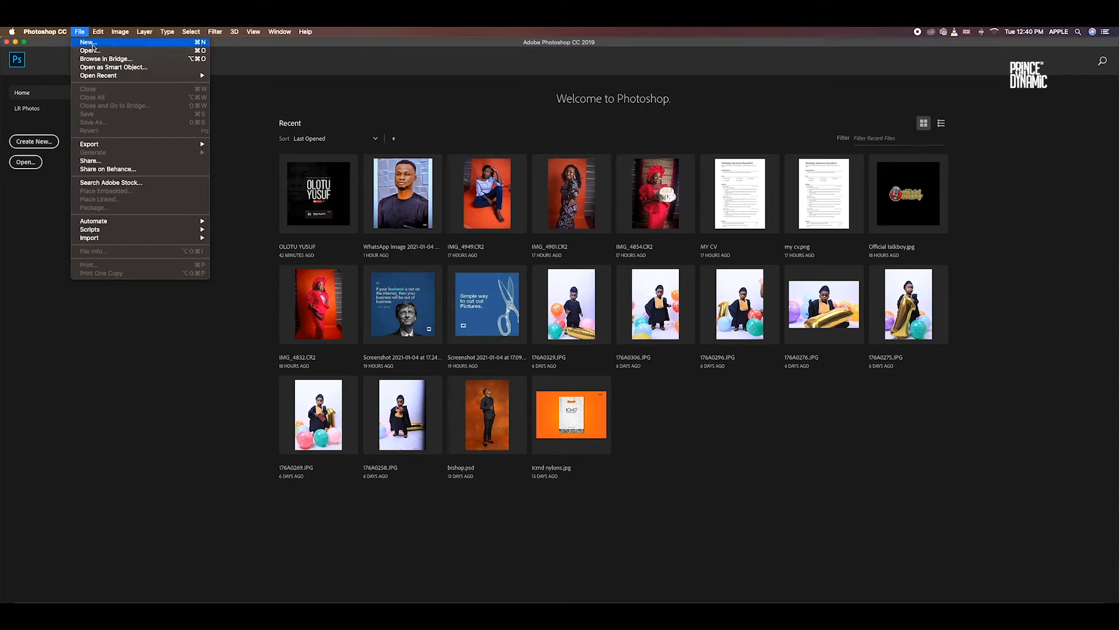
{"action": "left_click", "coordinate": [95, 44]}
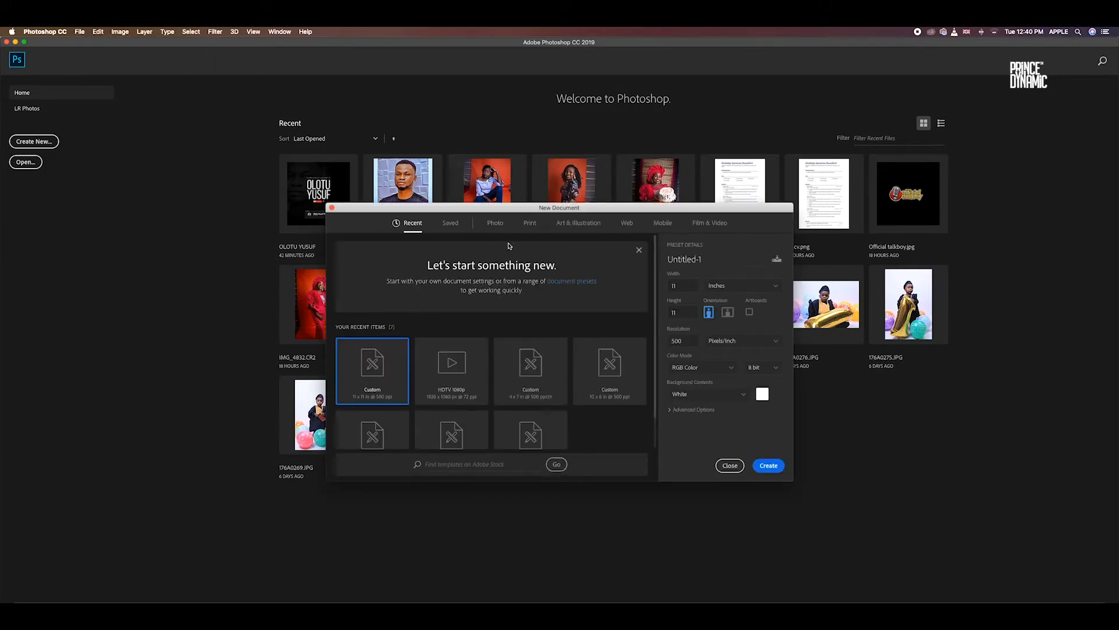
{"action": "left_click_drag", "start_coordinate": [502, 211], "coordinate": [493, 169]}
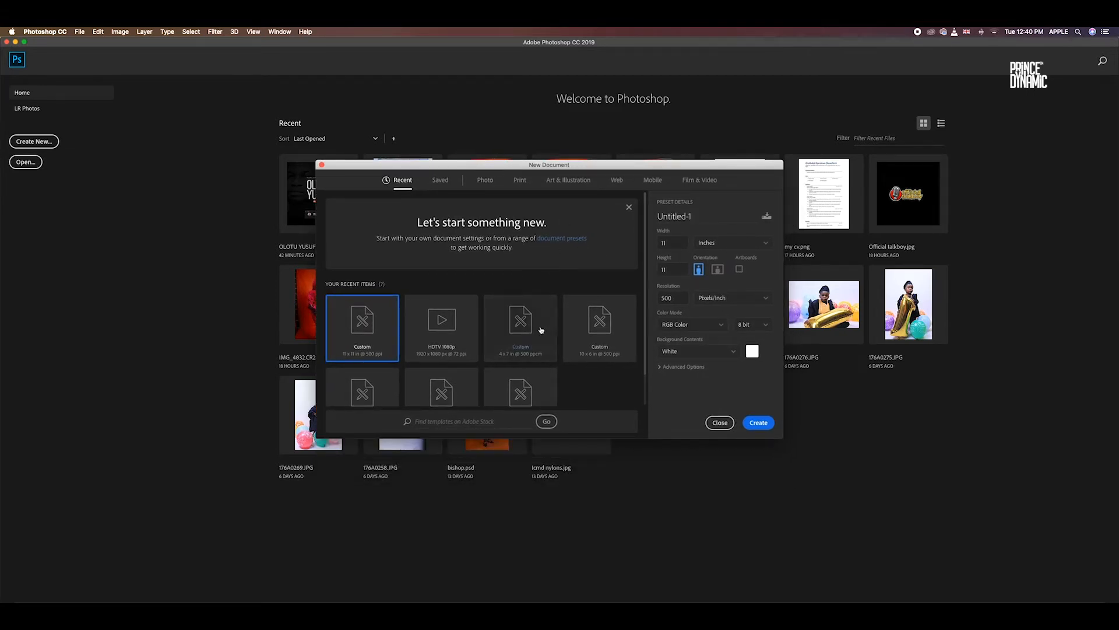
{"action": "left_click", "coordinate": [757, 427]}
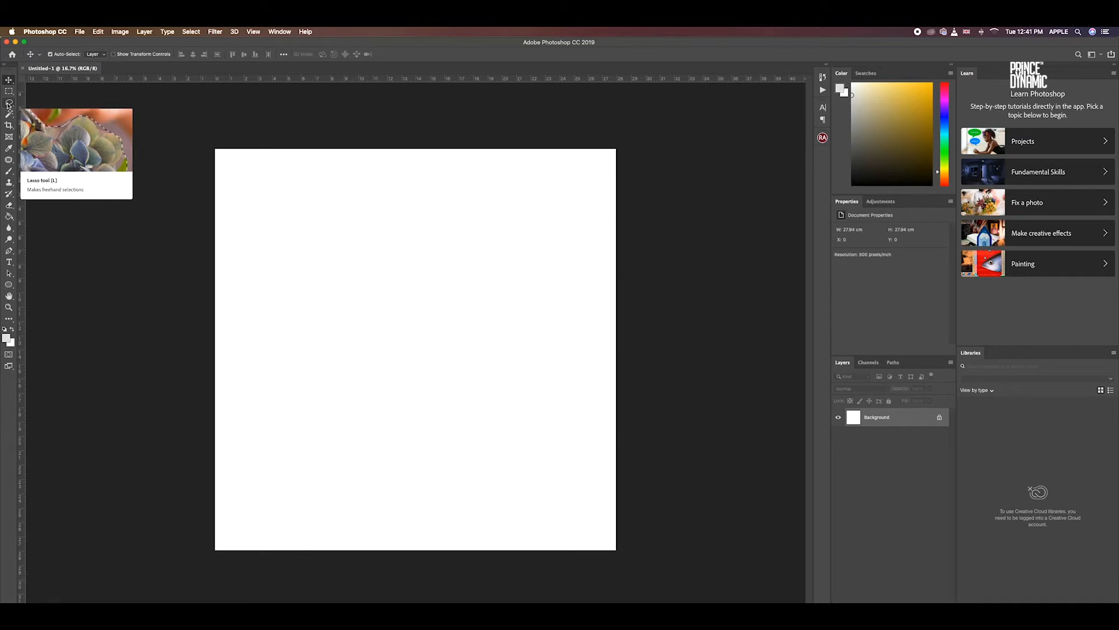
Invert the colours of the blank Background layer and undo the inversion.
{"action": "key", "text": "super+i"}
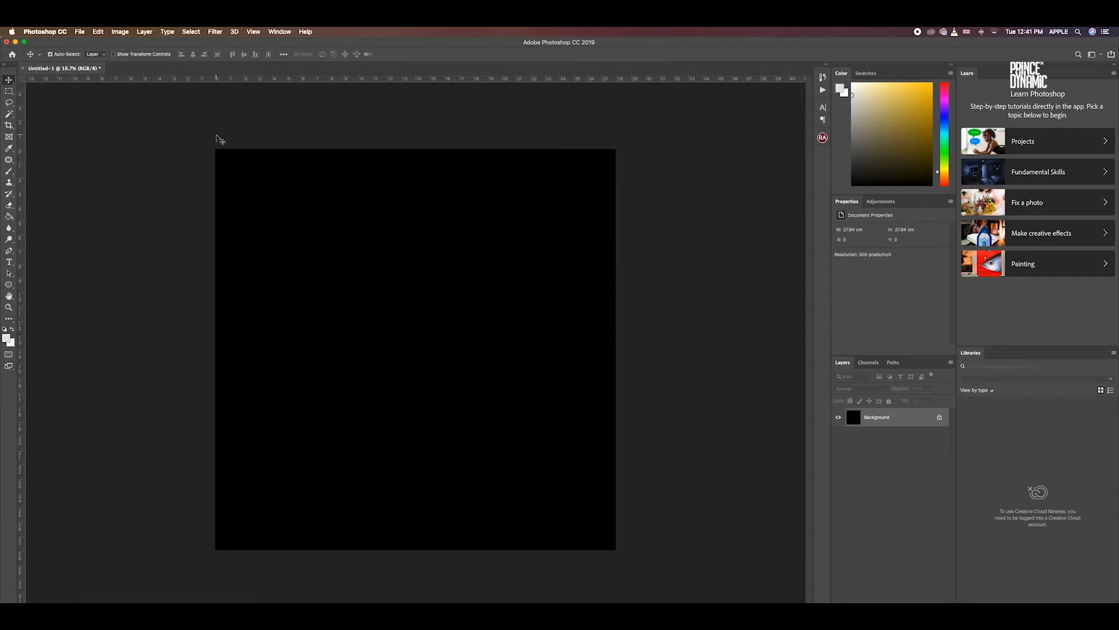
{"action": "key", "text": "super+z"}
{"action": "left_click", "coordinate": [81, 32]}
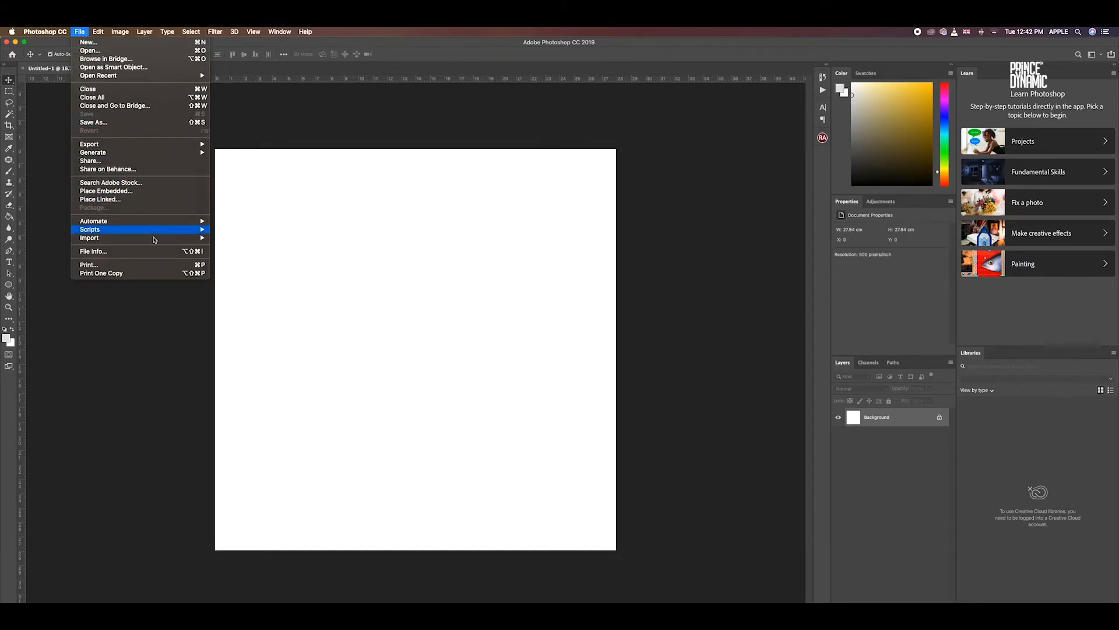
{"action": "mouse_move", "coordinate": [197, 243]}
{"action": "left_click", "coordinate": [305, 138]}
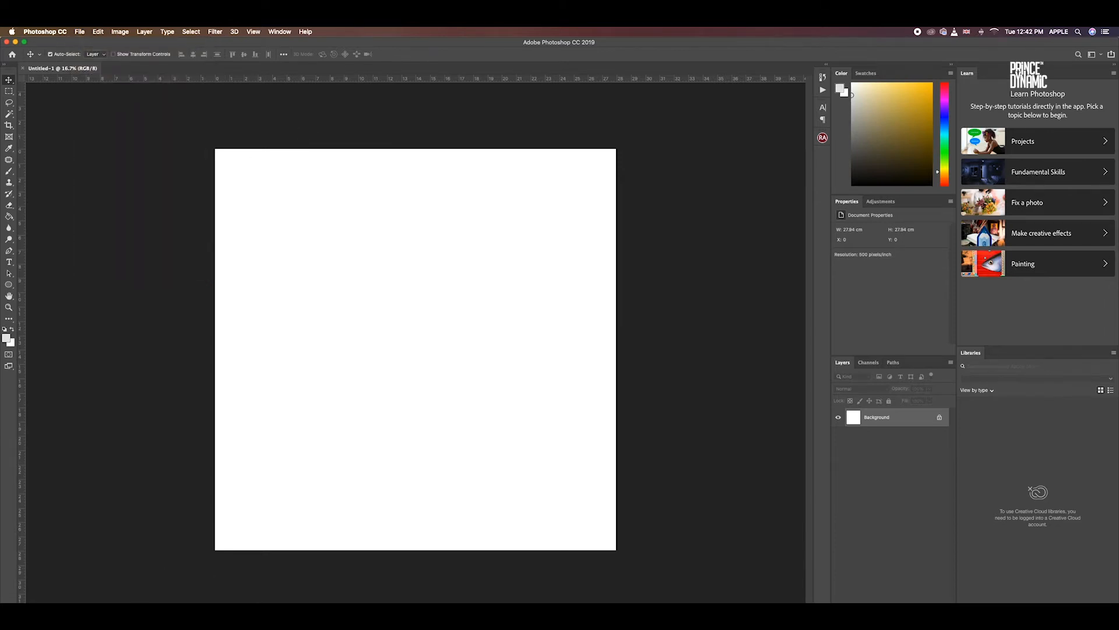
Switch to Finder and place the image Screenshot 2020-12-24 at 13.10.40 from the Desktop onto the canvas at its default size.
{"action": "key", "text": "super+Tab"}
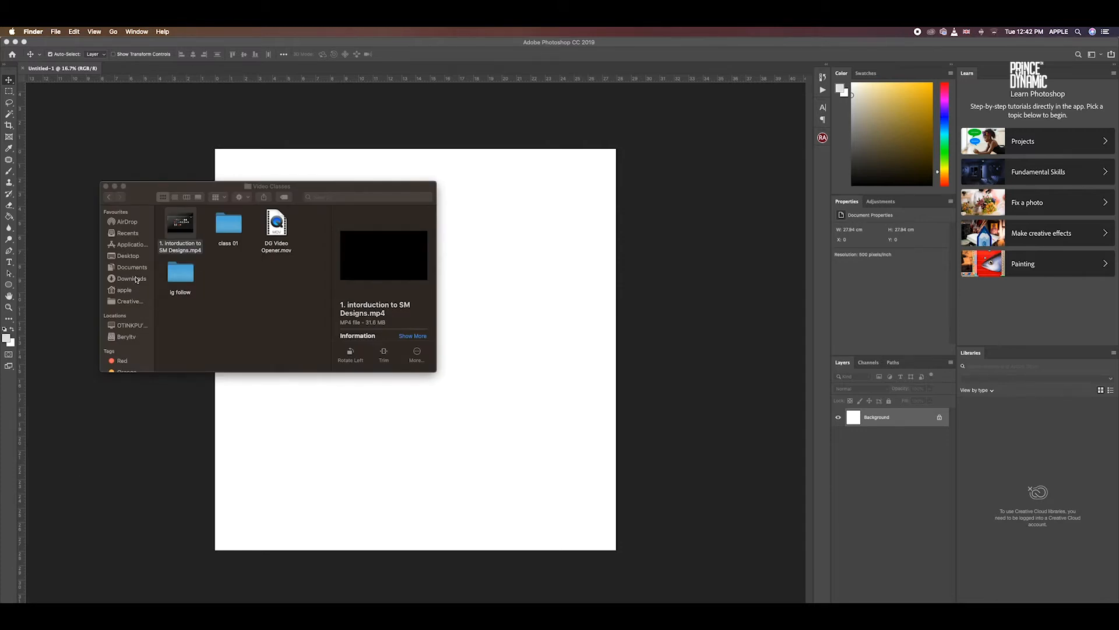
{"action": "left_click", "coordinate": [128, 256]}
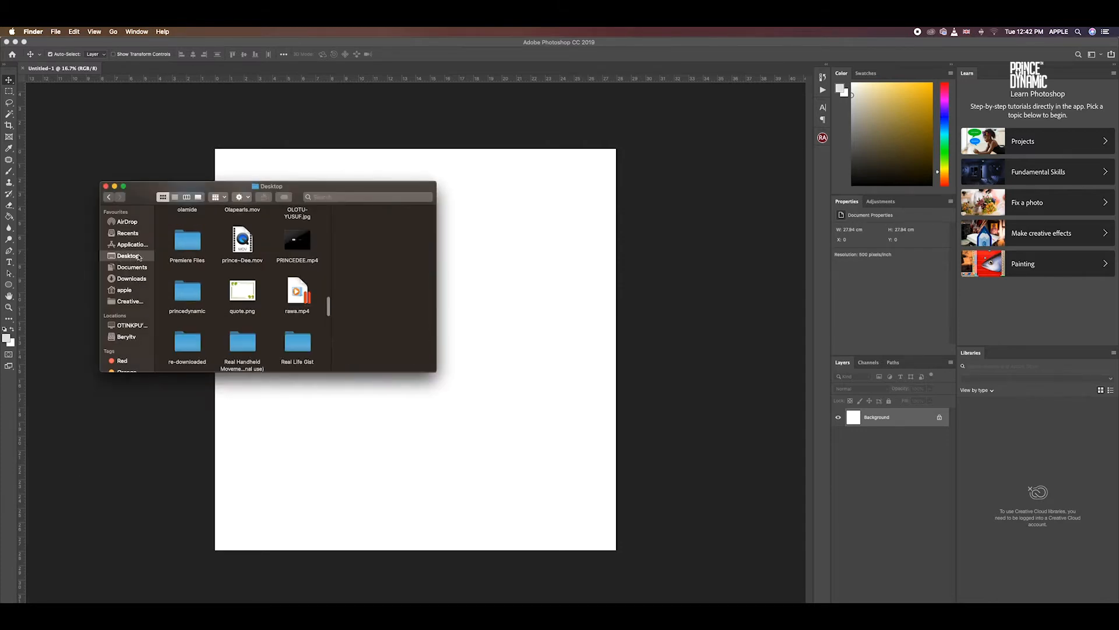
{"action": "scroll", "coordinate": [269, 278], "scroll_direction": "down", "scroll_amount": 5}
{"action": "left_click", "coordinate": [246, 265]}
{"action": "left_click_drag", "start_coordinate": [247, 265], "coordinate": [530, 302]}
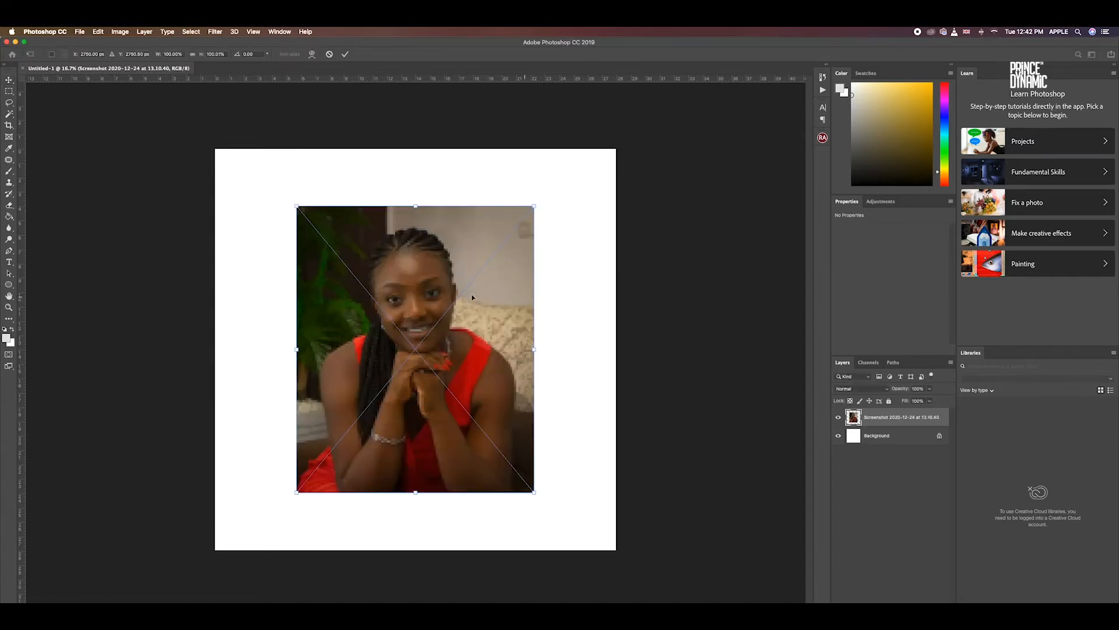
{"action": "key", "text": "Return"}
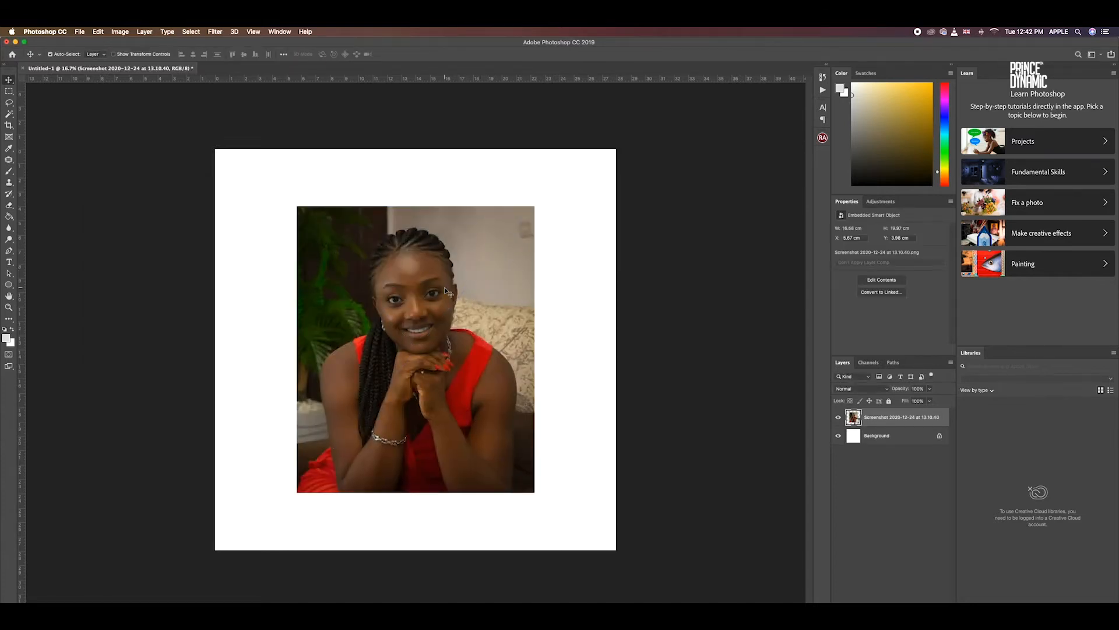
Draw a freehand Lasso selection around the whole outline of the woman in the portrait.
{"action": "key", "text": "super+plus"}
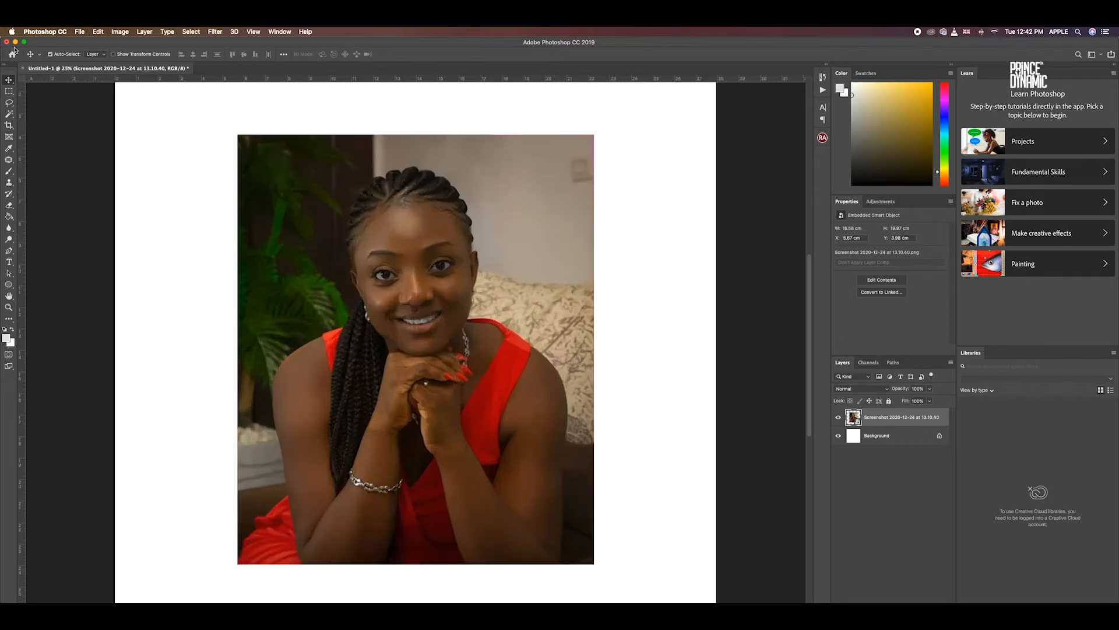
{"action": "left_click", "coordinate": [8, 103]}
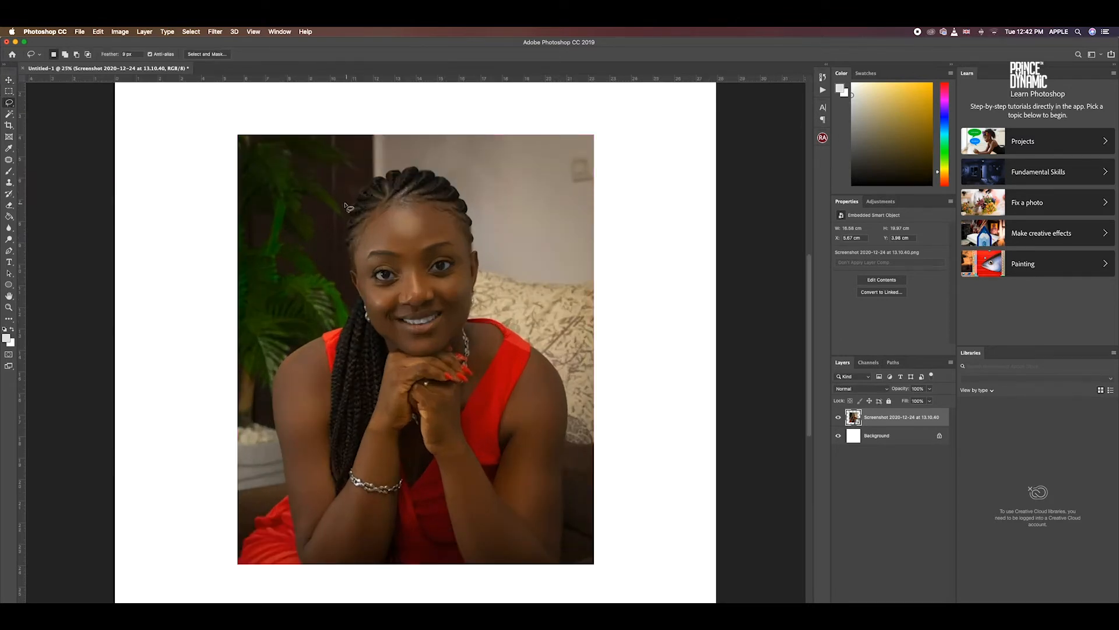
{"action": "mouse_move", "coordinate": [348, 220]}
{"action": "left_mouse_down"}
{"action": "mouse_move", "coordinate": [390, 168]}
{"action": "mouse_move", "coordinate": [432, 170]}
{"action": "mouse_move", "coordinate": [483, 208]}
{"action": "mouse_move", "coordinate": [474, 211]}
{"action": "mouse_move", "coordinate": [474, 289]}
{"action": "mouse_move", "coordinate": [570, 283]}
{"action": "mouse_move", "coordinate": [514, 172]}
{"action": "mouse_move", "coordinate": [453, 156]}
{"action": "mouse_move", "coordinate": [356, 180]}
{"action": "mouse_move", "coordinate": [343, 248]}
{"action": "mouse_move", "coordinate": [373, 322]}
{"action": "mouse_move", "coordinate": [414, 344]}
{"action": "mouse_move", "coordinate": [507, 328]}
{"action": "left_mouse_up"}
{"action": "mouse_move", "coordinate": [353, 309]}
{"action": "left_mouse_down"}
{"action": "mouse_move", "coordinate": [277, 365]}
{"action": "mouse_move", "coordinate": [268, 405]}
{"action": "mouse_move", "coordinate": [287, 483]}
{"action": "mouse_move", "coordinate": [242, 523]}
{"action": "mouse_move", "coordinate": [223, 573]}
{"action": "mouse_move", "coordinate": [494, 582]}
{"action": "mouse_move", "coordinate": [562, 570]}
{"action": "mouse_move", "coordinate": [572, 396]}
{"action": "mouse_move", "coordinate": [548, 341]}
{"action": "mouse_move", "coordinate": [487, 300]}
{"action": "mouse_move", "coordinate": [477, 229]}
{"action": "mouse_move", "coordinate": [443, 175]}
{"action": "mouse_move", "coordinate": [414, 160]}
{"action": "mouse_move", "coordinate": [341, 186]}
{"action": "mouse_move", "coordinate": [348, 321]}
{"action": "left_mouse_up"}
Draw a closed Polygonal Lasso selection across the woman's forehead and the plant beside her, and deselect it.
{"action": "left_click", "coordinate": [10, 103]}
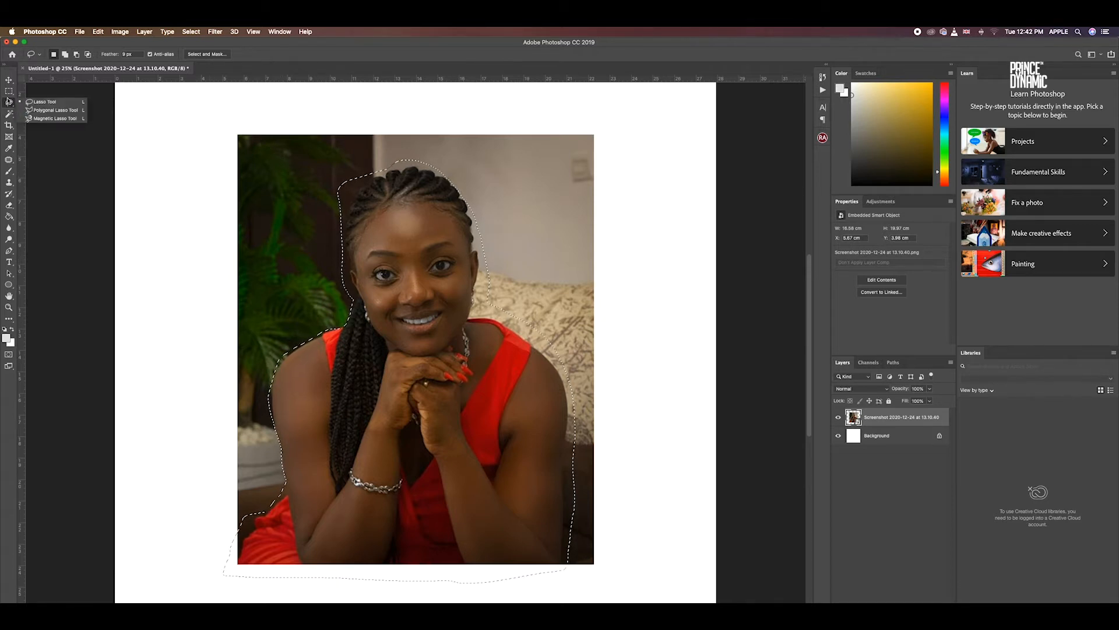
{"action": "left_click", "coordinate": [52, 110]}
{"action": "left_click", "coordinate": [310, 157]}
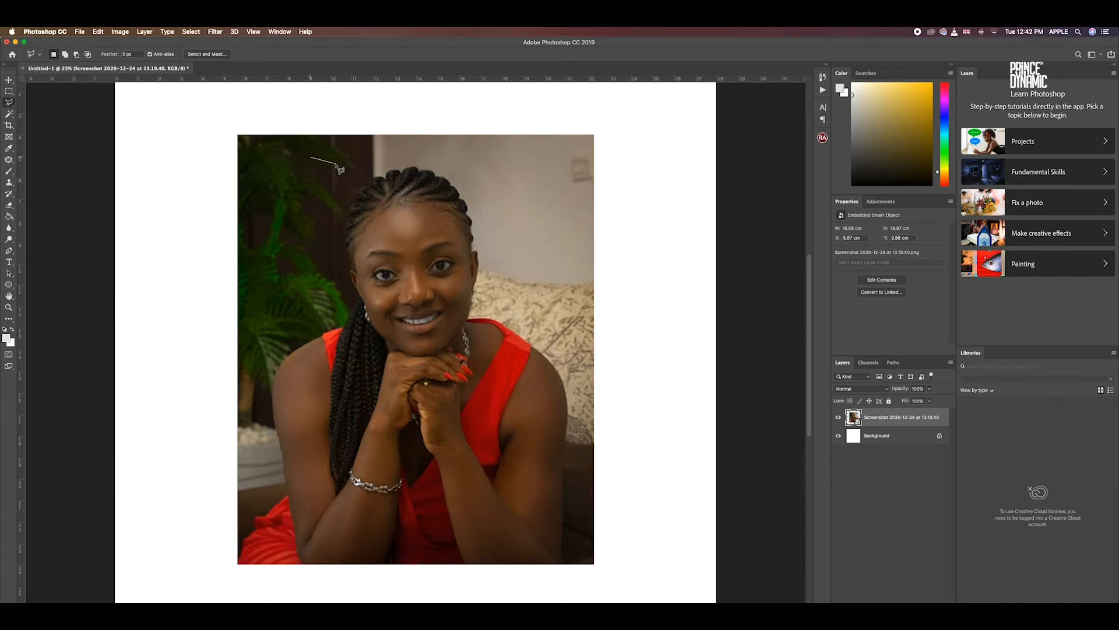
{"action": "left_click", "coordinate": [408, 143]}
{"action": "left_click", "coordinate": [473, 169]}
{"action": "left_click", "coordinate": [428, 231]}
{"action": "left_click", "coordinate": [350, 247]}
{"action": "left_click", "coordinate": [303, 249]}
{"action": "left_click", "coordinate": [302, 320]}
{"action": "left_click", "coordinate": [266, 189]}
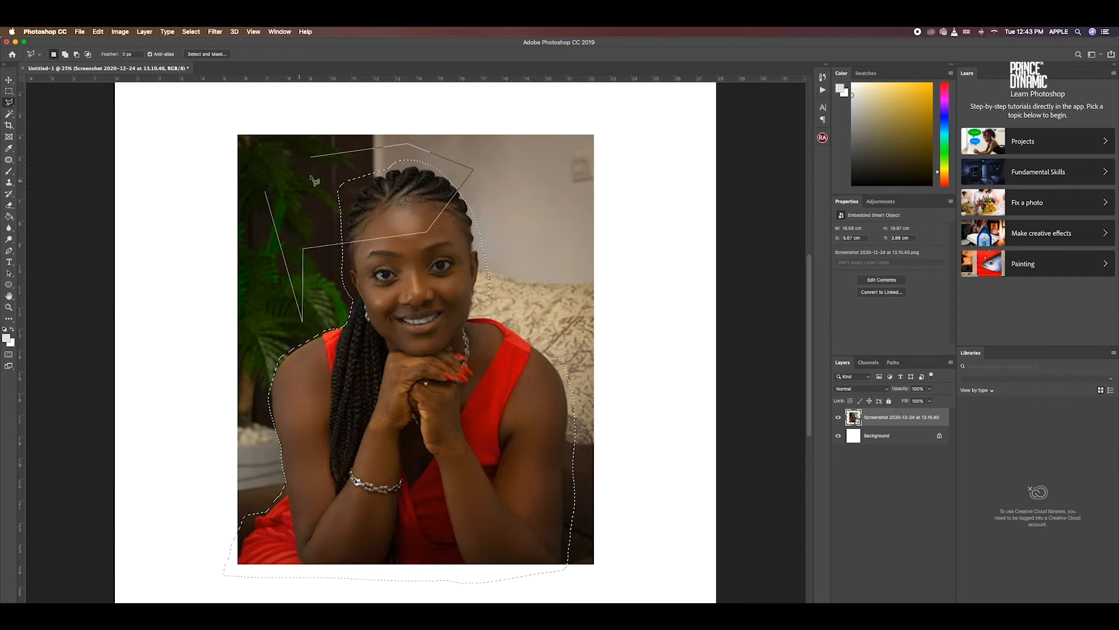
{"action": "left_click", "coordinate": [315, 156]}
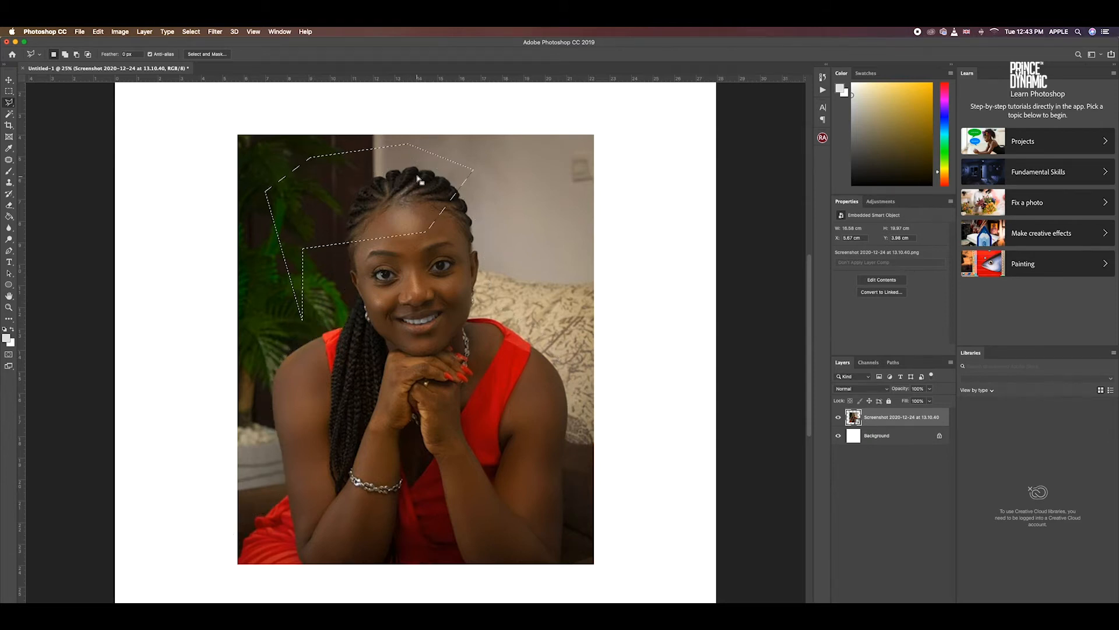
{"action": "key", "text": "super+d"}
Try to remove the wall behind the woman with a Magic Wand selection, and undo the deletion.
{"action": "left_click", "coordinate": [8, 115]}
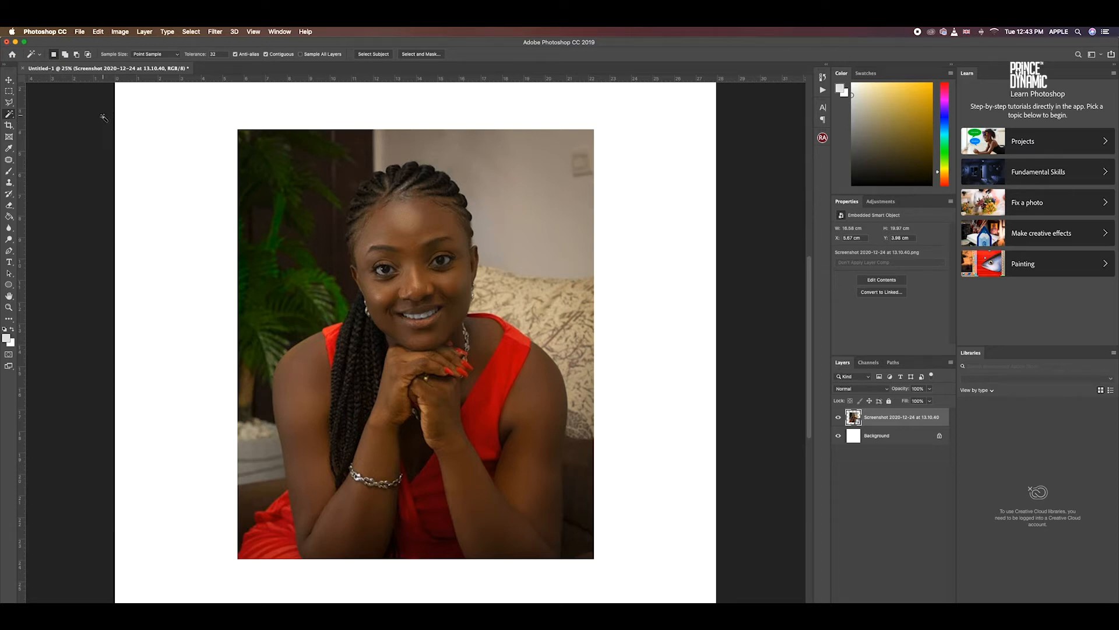
{"action": "left_click", "coordinate": [8, 82]}
{"action": "key", "text": "w"}
{"action": "left_click", "coordinate": [502, 168]}
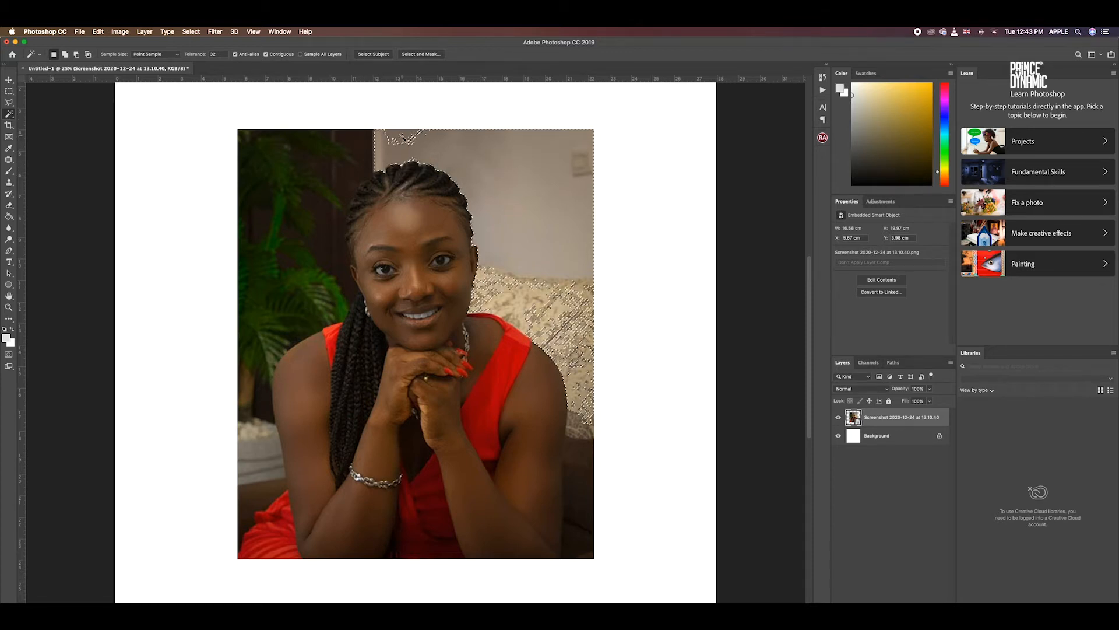
{"action": "left_click", "coordinate": [563, 199]}
{"action": "key", "text": "Delete"}
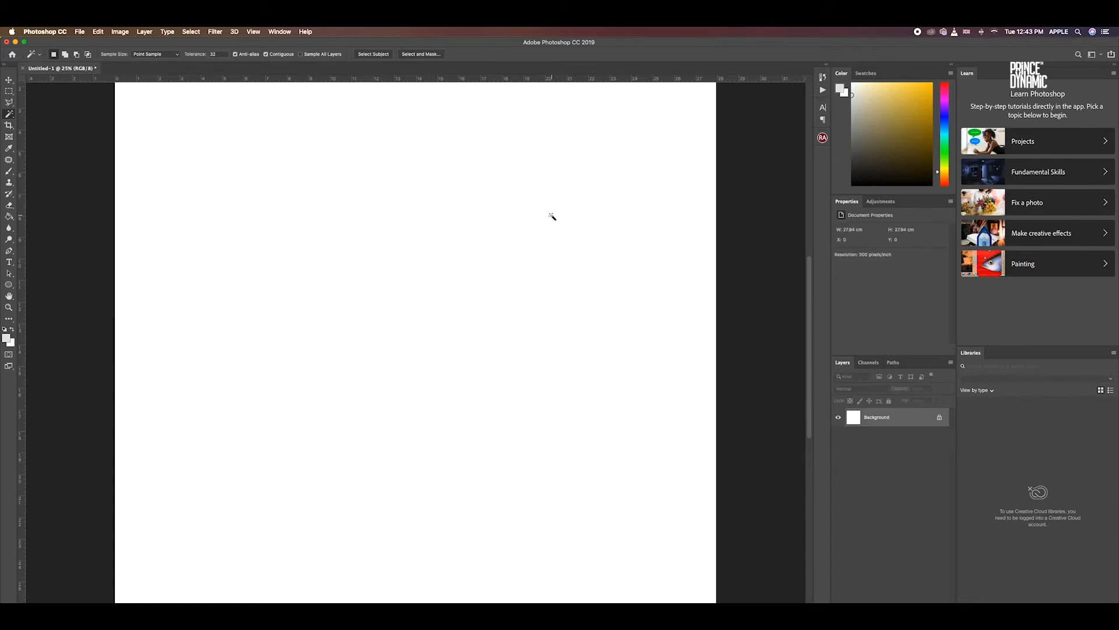
{"action": "key", "text": "super+z"}
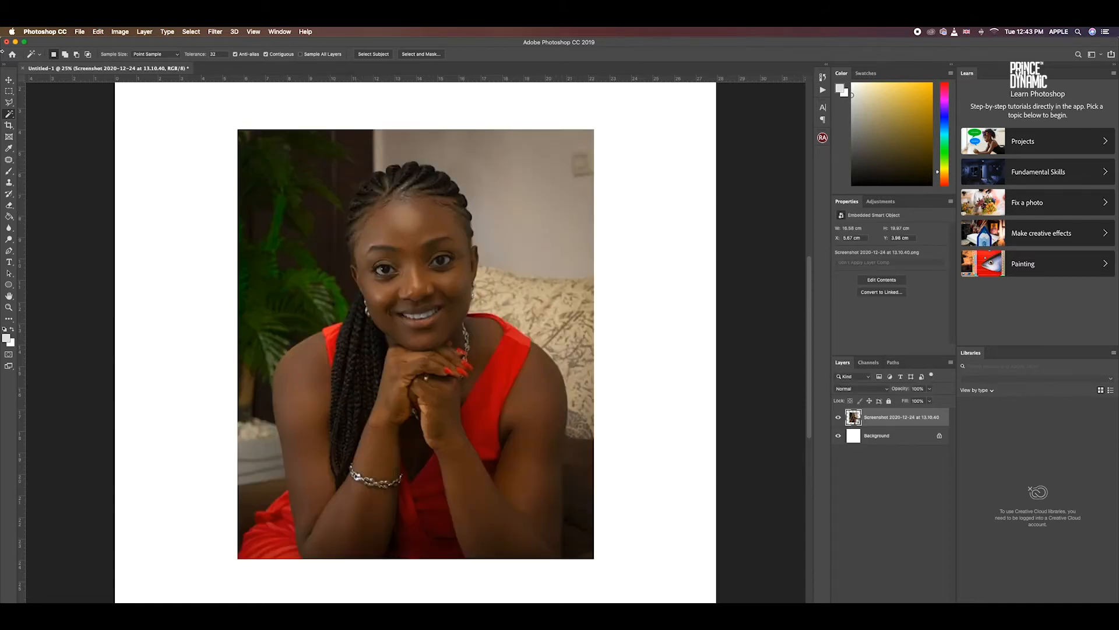
Delete the woman's portrait layer from the document.
{"action": "left_click", "coordinate": [9, 80]}
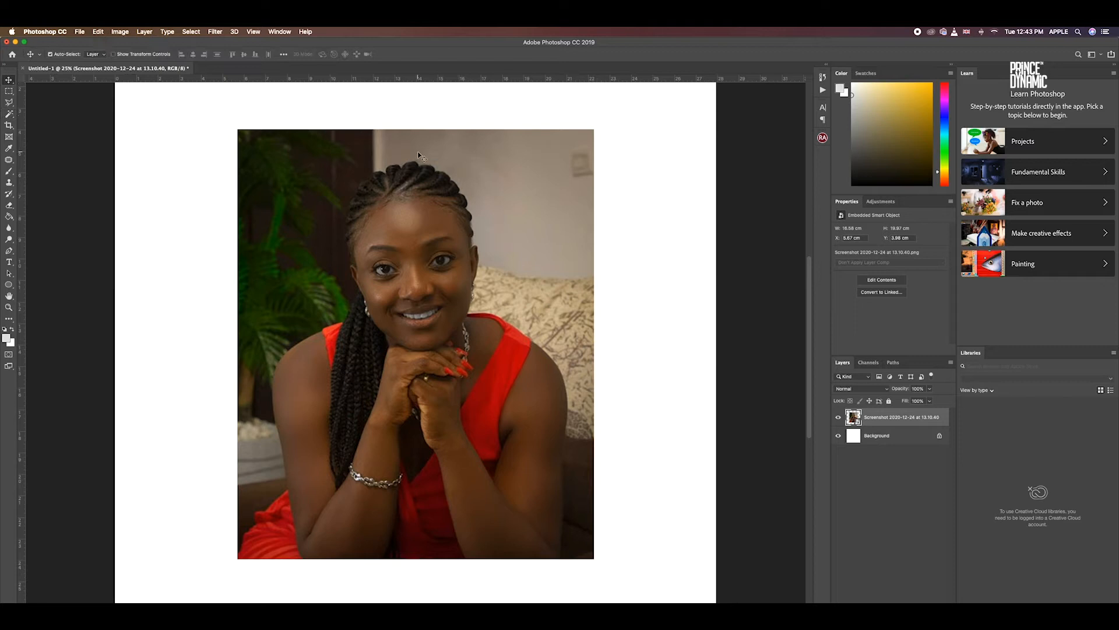
{"action": "key", "text": "Delete"}
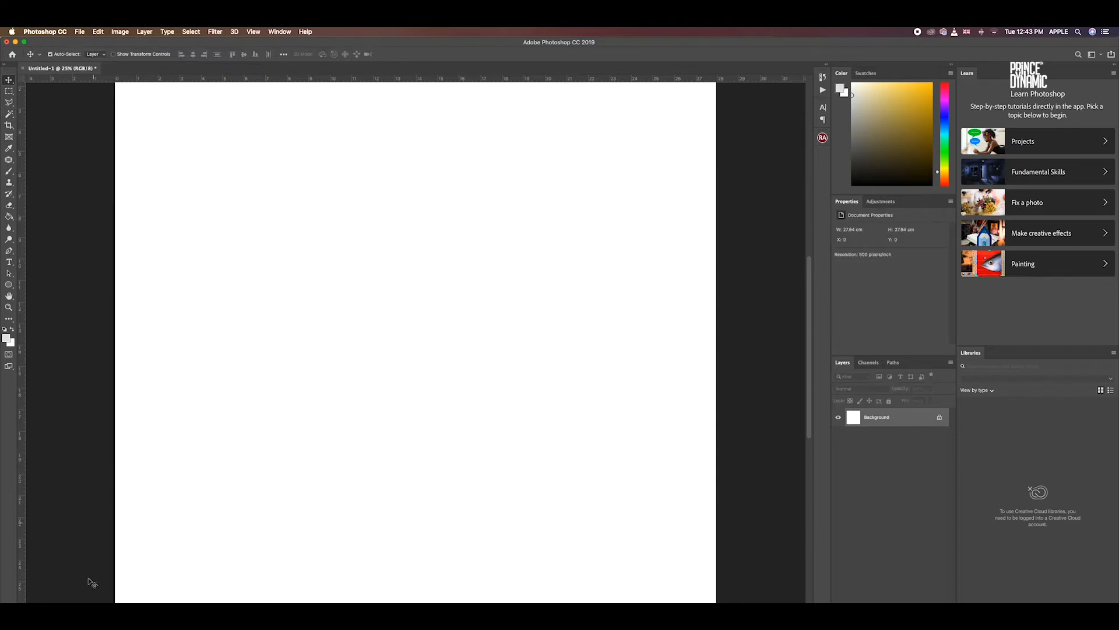
Place Treasure's baby0.jpg from the Desktop, scaled to about 9.95% and positioned near the middle of the canvas.
{"action": "key", "text": "super+Tab"}
{"action": "scroll", "coordinate": [259, 350], "scroll_direction": "down", "scroll_amount": 5}
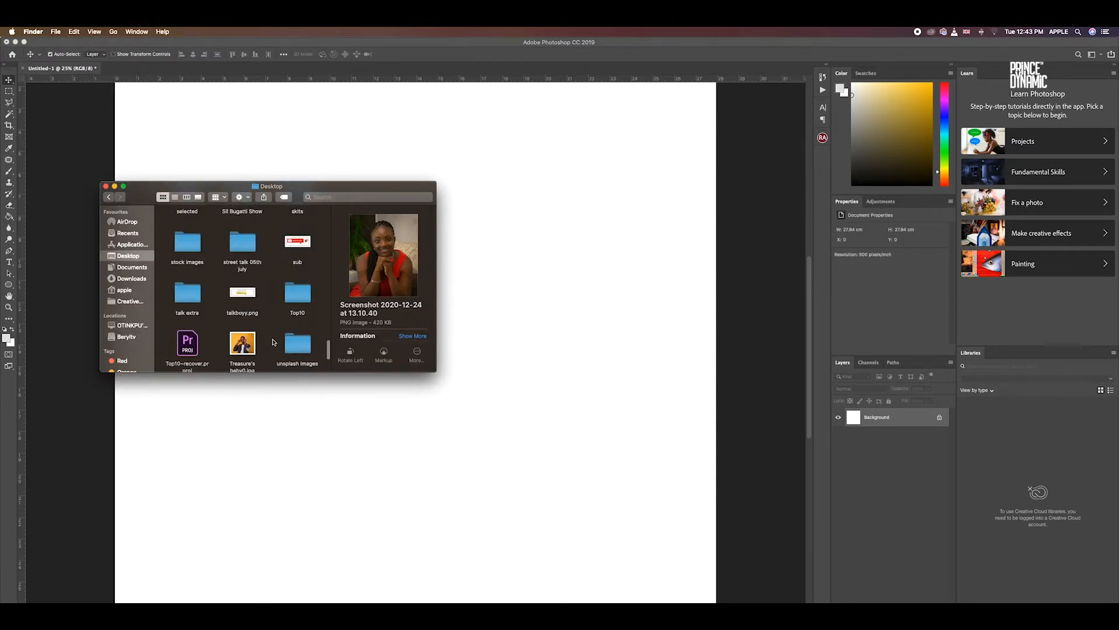
{"action": "left_click", "coordinate": [242, 239]}
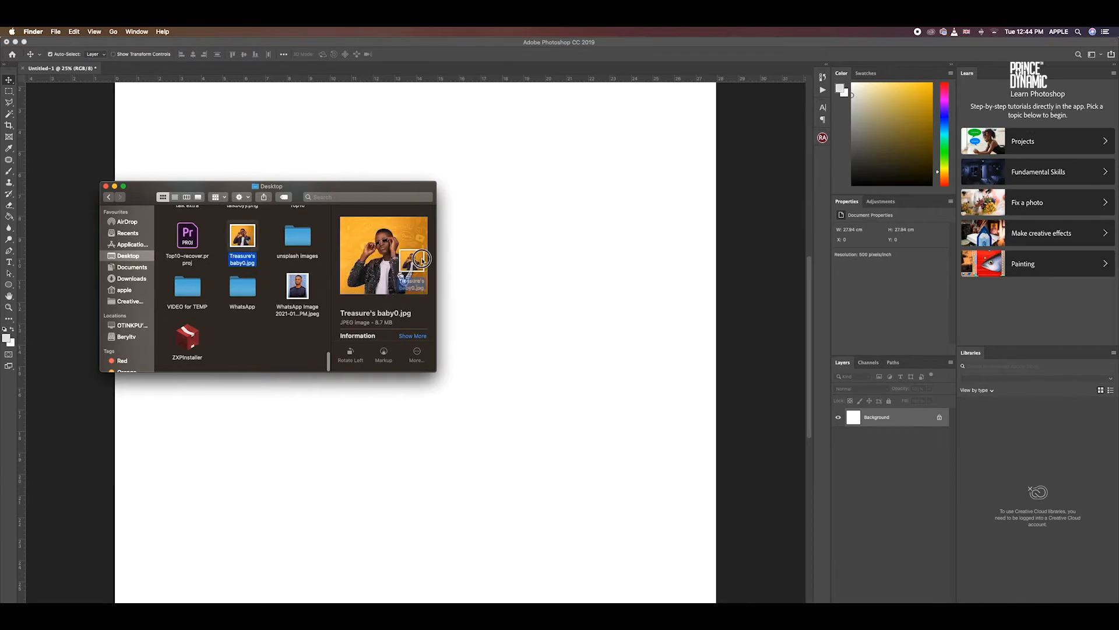
{"action": "left_click_drag", "start_coordinate": [242, 239], "coordinate": [485, 267]}
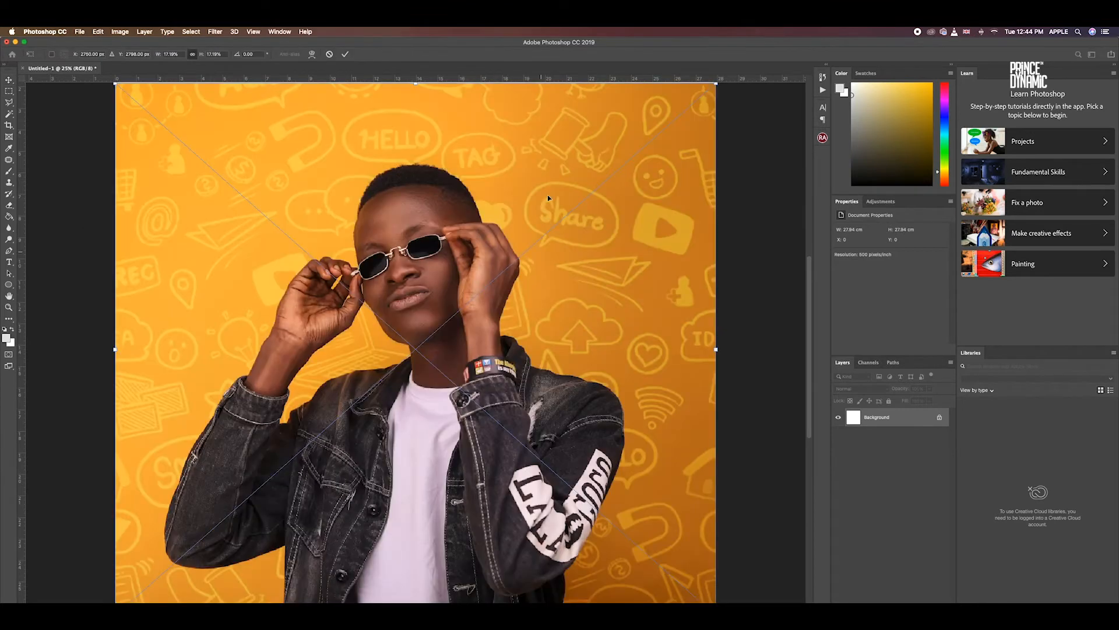
{"action": "left_click_drag", "start_coordinate": [715, 102], "coordinate": [449, 310]}
{"action": "left_click_drag", "start_coordinate": [370, 369], "coordinate": [482, 245]}
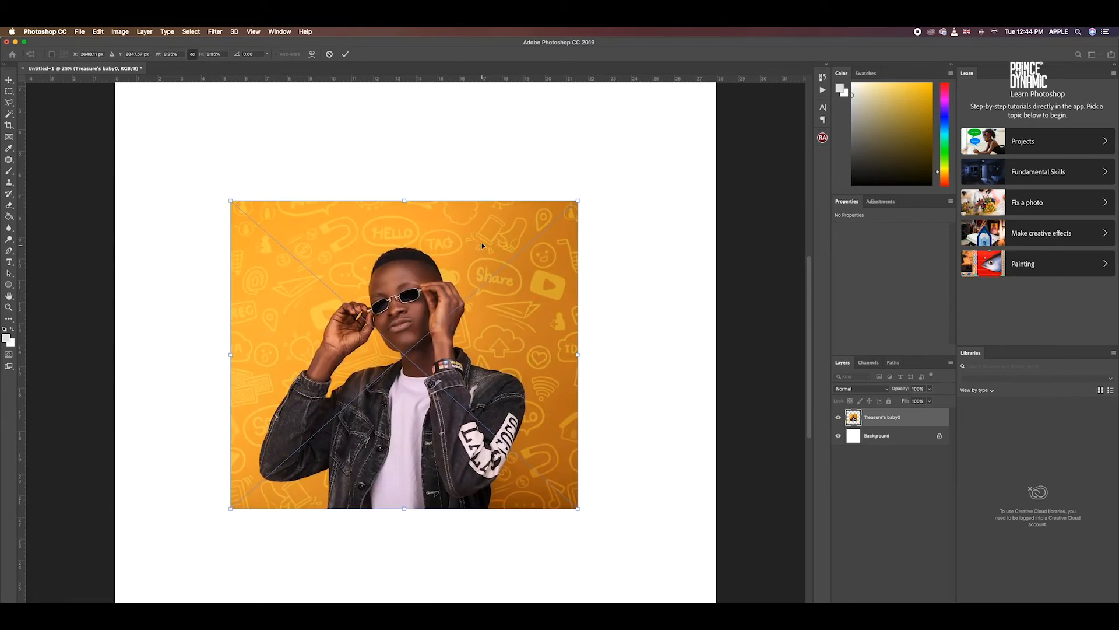
{"action": "key", "text": "Return"}
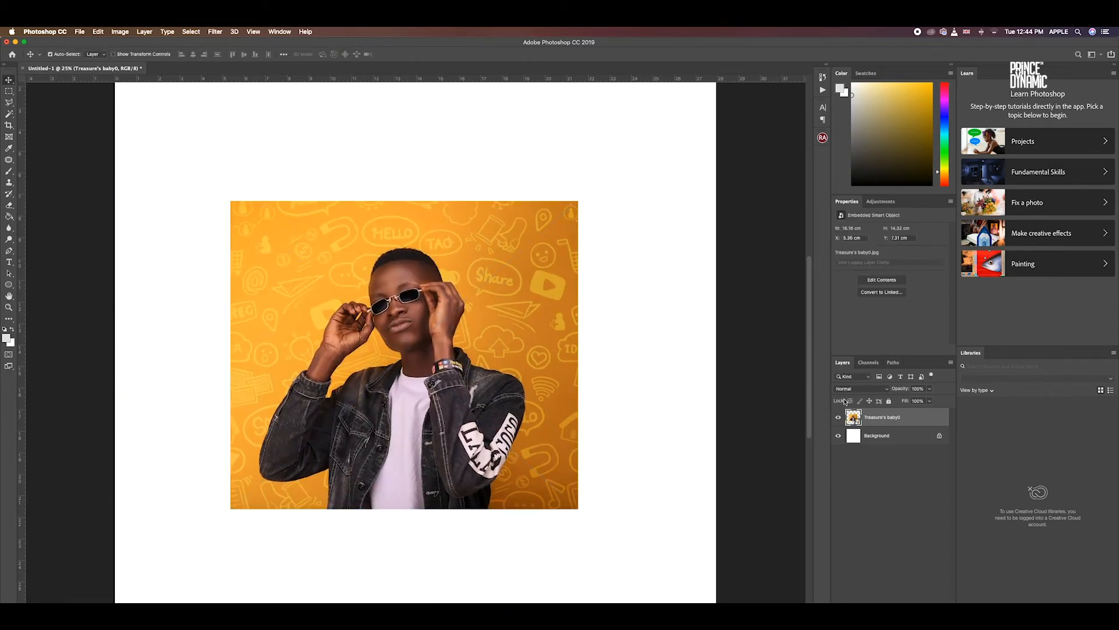
Rasterize the man's photo layer and delete the orange background around his head and left side with the Magic Wand, leaving nothing selected.
{"action": "right_click", "coordinate": [897, 423]}
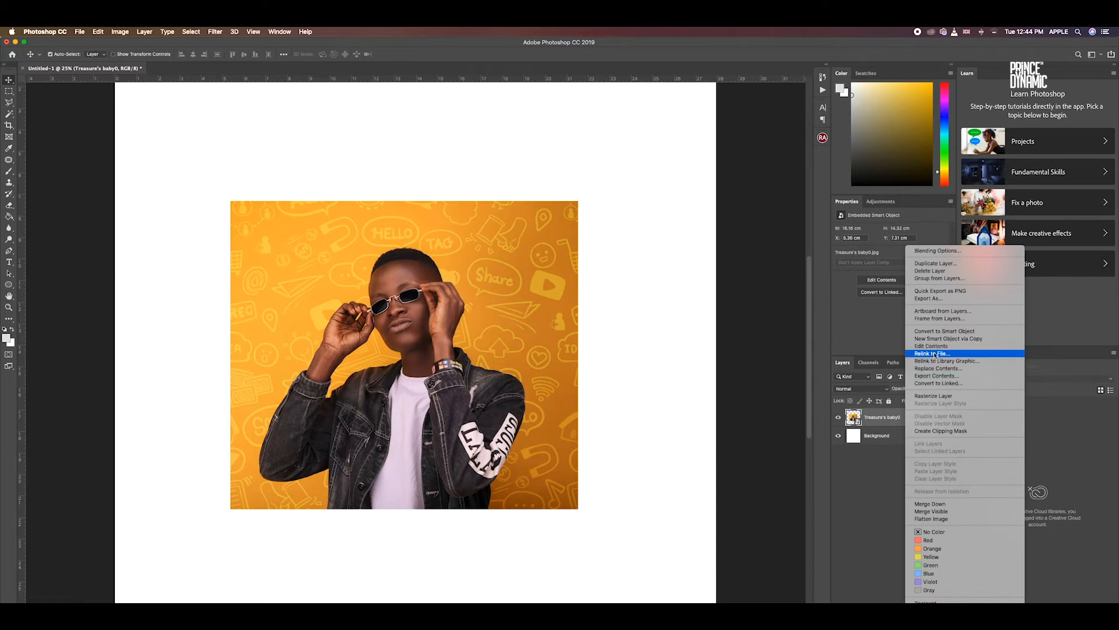
{"action": "left_click", "coordinate": [935, 395]}
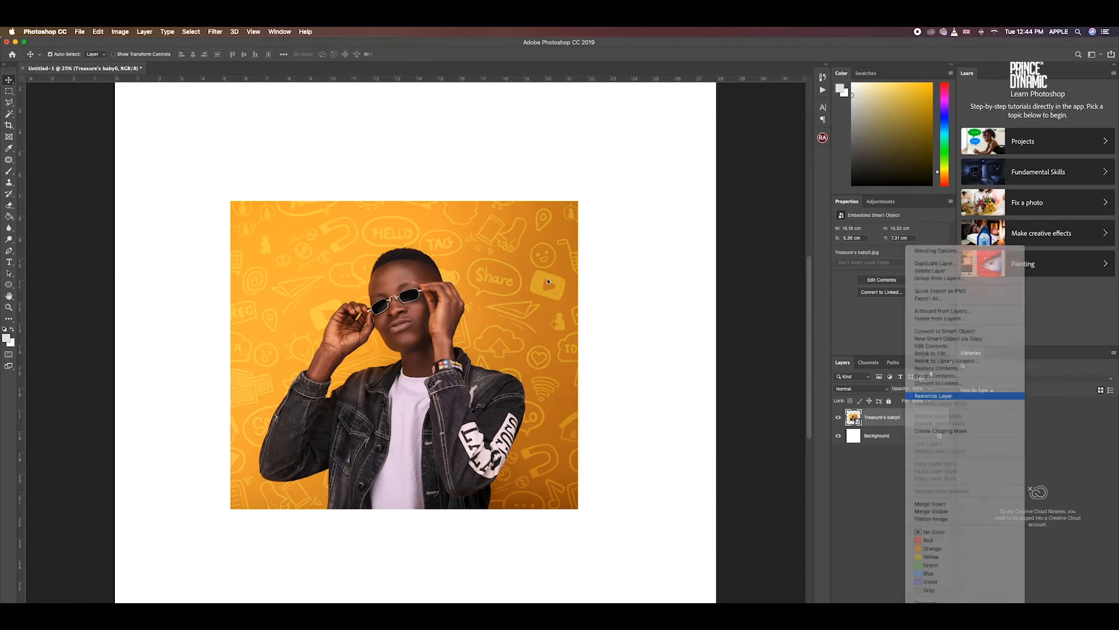
{"action": "key", "text": "w"}
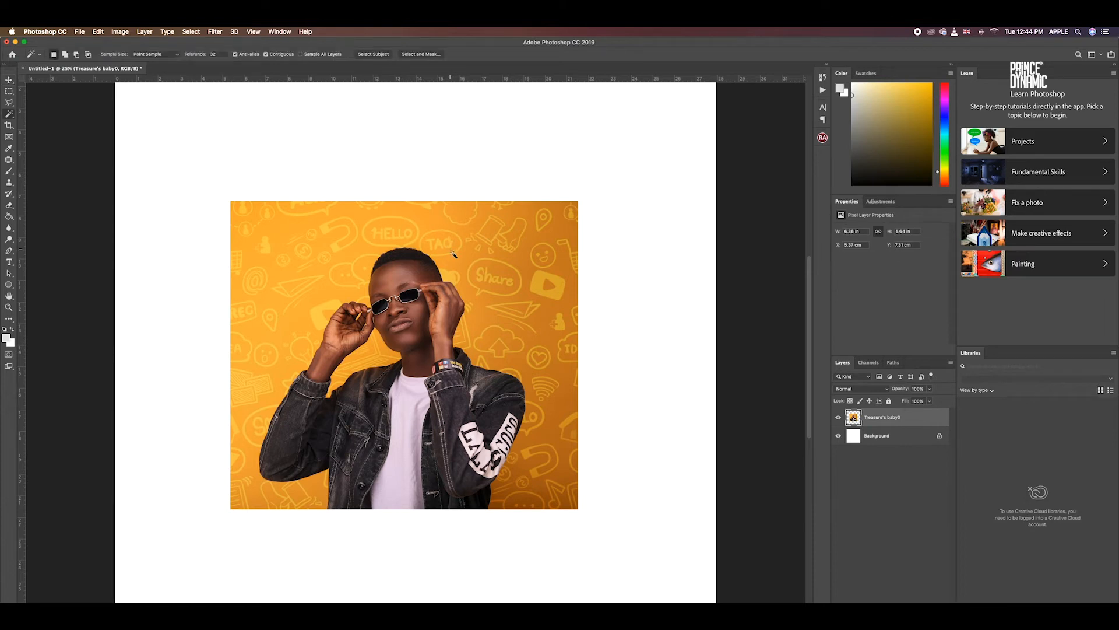
{"action": "left_click", "coordinate": [455, 261]}
{"action": "left_click", "coordinate": [372, 351]}
{"action": "left_click", "coordinate": [302, 304]}
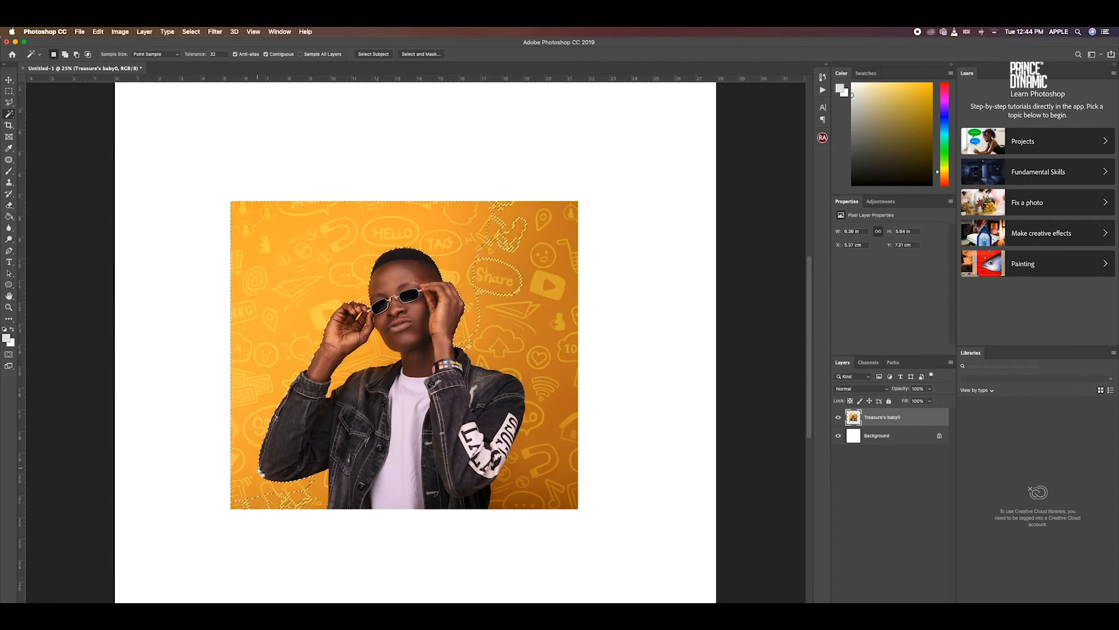
{"action": "key", "text": "Delete"}
{"action": "key", "text": "super+d"}
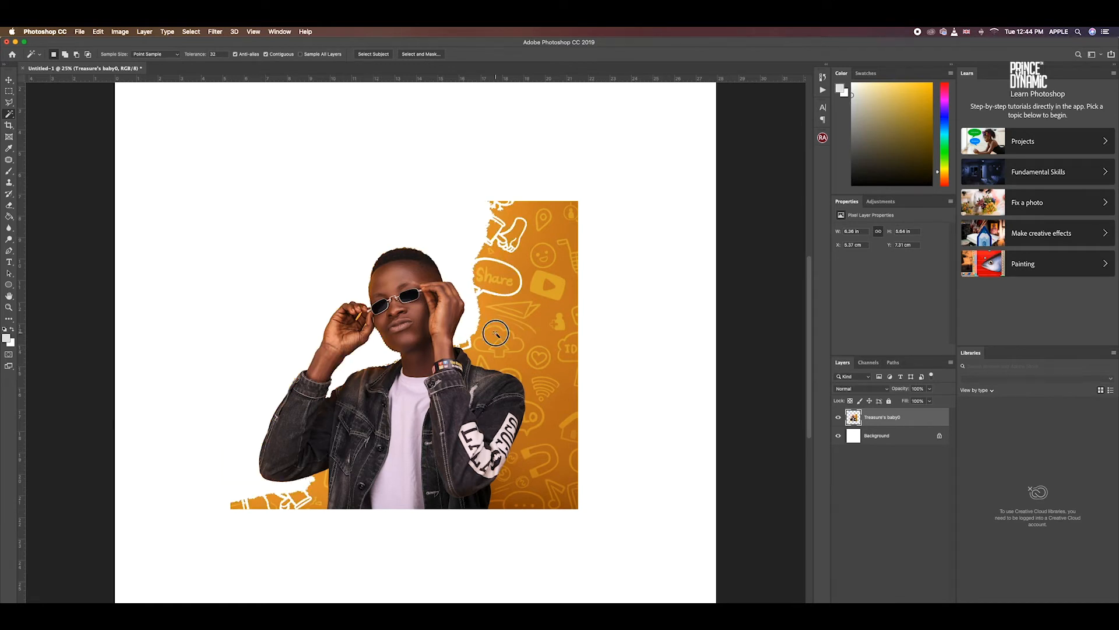
Delete the orange background and doodle remnants beside the man's raised hand and the upper part of his photo with the Magic Wand.
{"action": "left_click", "coordinate": [496, 333]}
{"action": "key", "text": "Delete"}
{"action": "left_click", "coordinate": [484, 285]}
{"action": "key", "text": "Delete"}
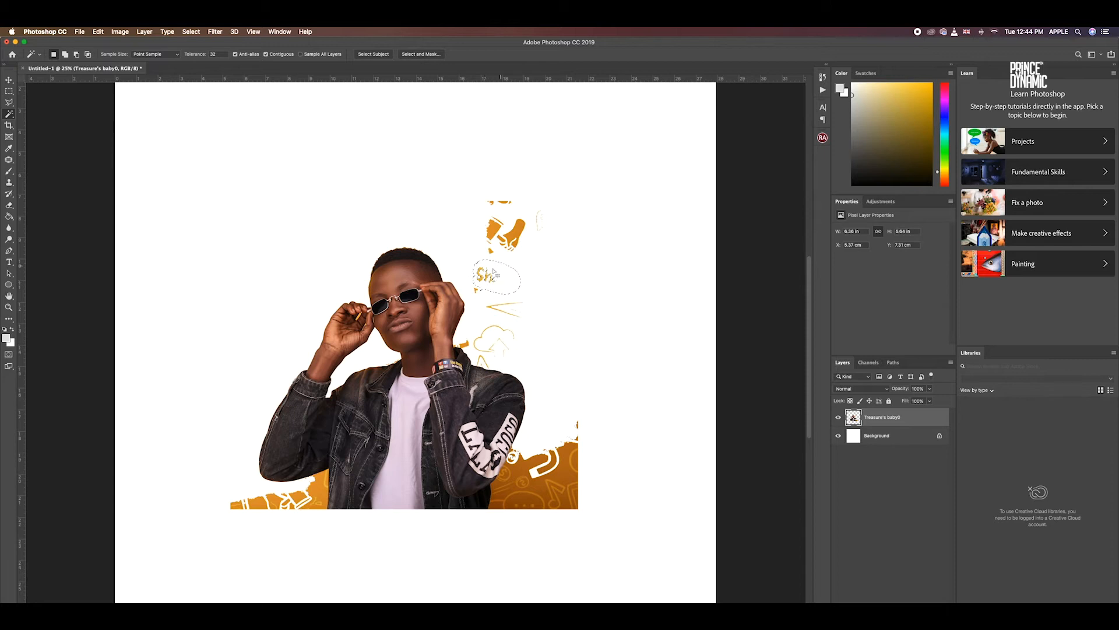
{"action": "key", "text": "super+d"}
{"action": "left_click", "coordinate": [486, 274]}
{"action": "key", "text": "Delete"}
{"action": "left_click", "coordinate": [491, 234]}
{"action": "key", "text": "Delete"}
{"action": "left_click", "coordinate": [522, 230]}
{"action": "left_click", "coordinate": [516, 231]}
{"action": "key", "text": "Delete"}
Delete the remaining orange background patches beside the man's lettered sleeve and elbow with the Magic Wand.
{"action": "left_click", "coordinate": [522, 481]}
{"action": "key", "text": "Delete"}
{"action": "key", "text": "Delete"}
{"action": "left_click", "coordinate": [550, 466]}
{"action": "key", "text": "Delete"}
{"action": "left_click", "coordinate": [576, 464]}
{"action": "key", "text": "Delete"}
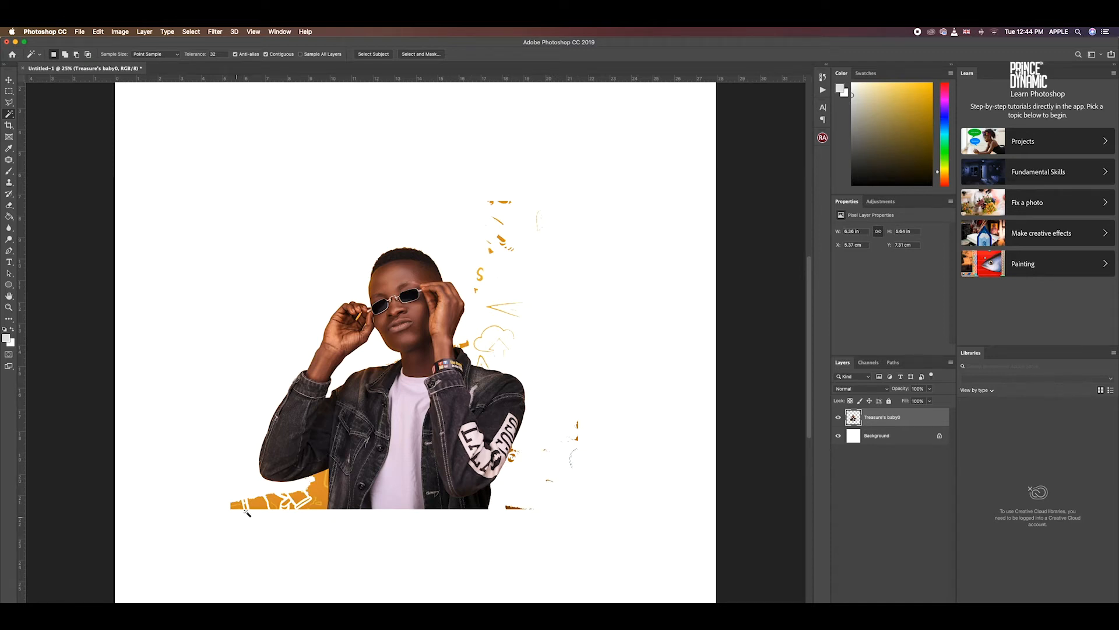
Clear the selection and delete the man's photo layer from the document.
{"action": "key", "text": "super+d"}
{"action": "key", "text": "v"}
{"action": "key", "text": "BackSpace"}
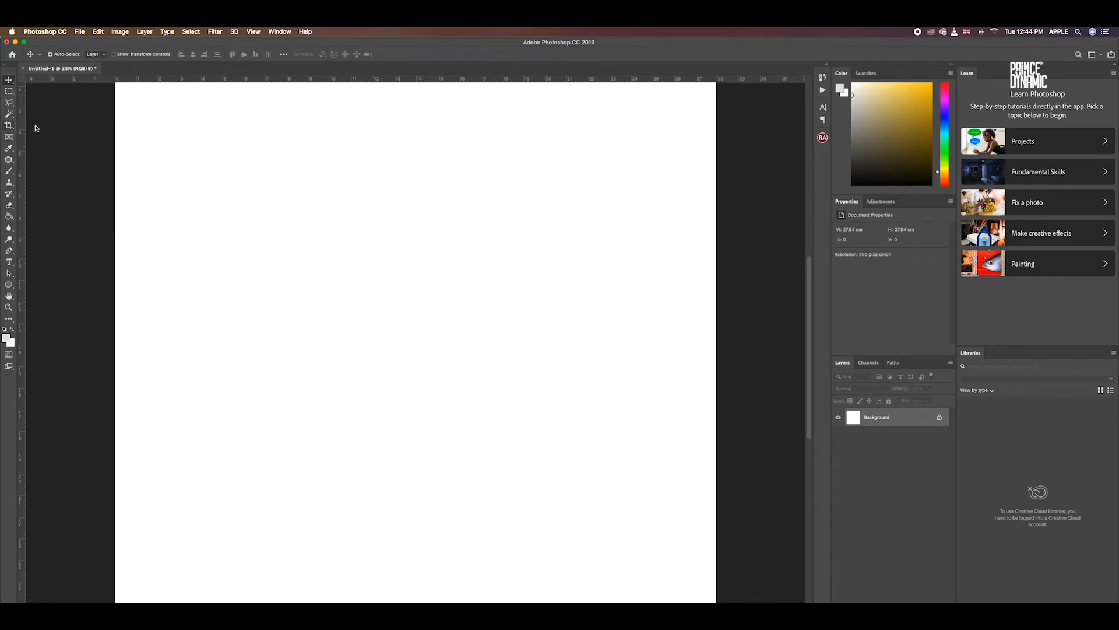
Draw a rectangular image frame about 16.05 × 16.36 cm on the blank canvas with the Frame tool, and delete it.
{"action": "key", "text": "super+minus"}
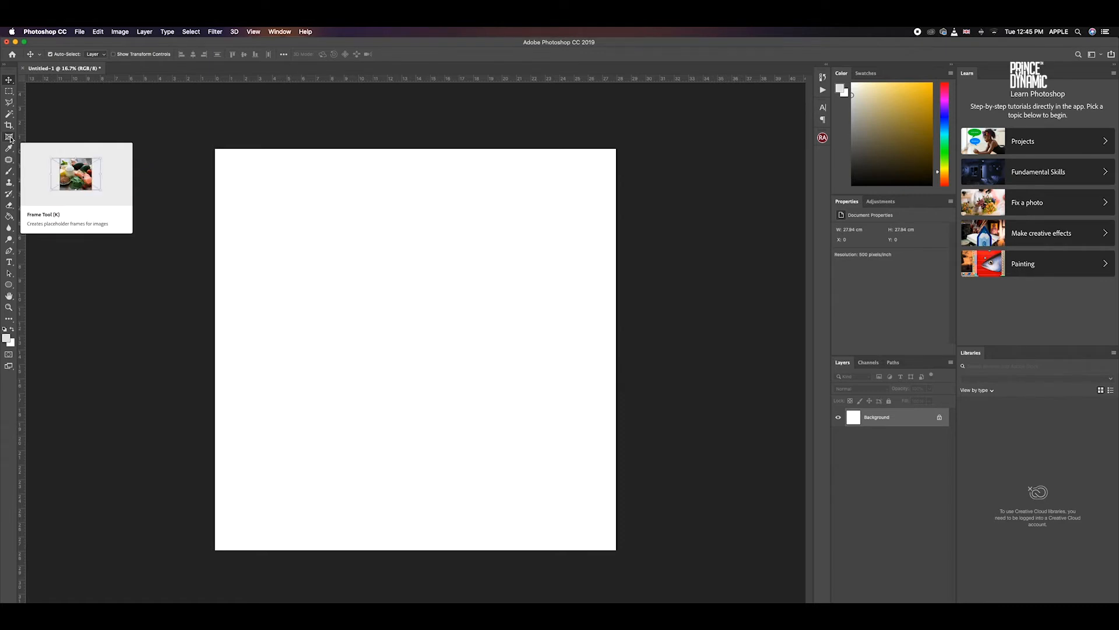
{"action": "left_click", "coordinate": [9, 138]}
{"action": "left_click_drag", "start_coordinate": [313, 203], "coordinate": [543, 437]}
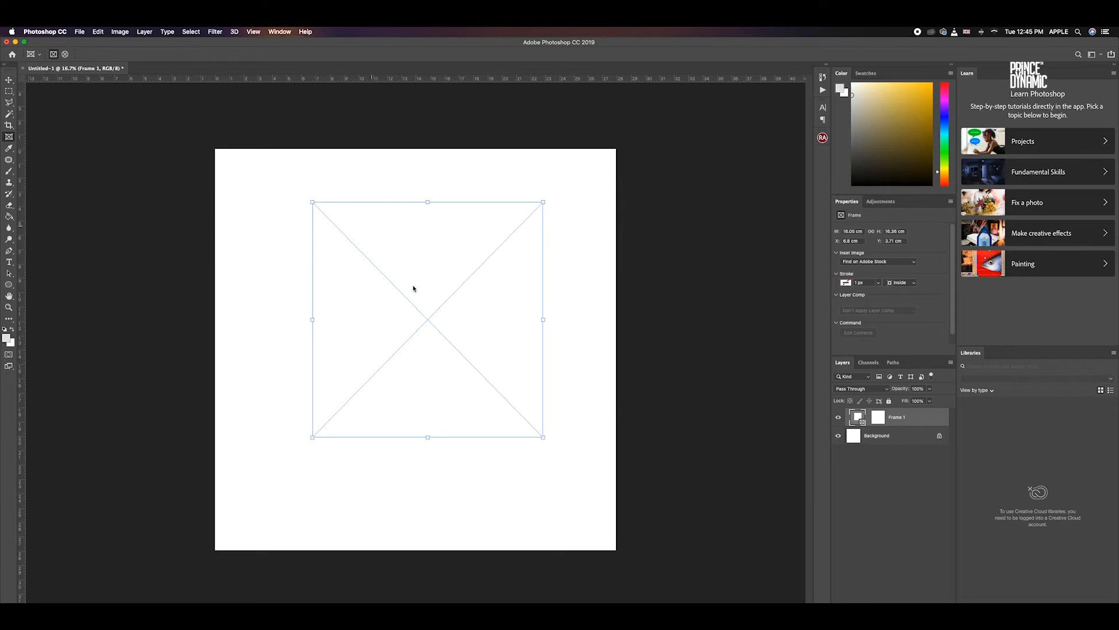
{"action": "key", "text": "v"}
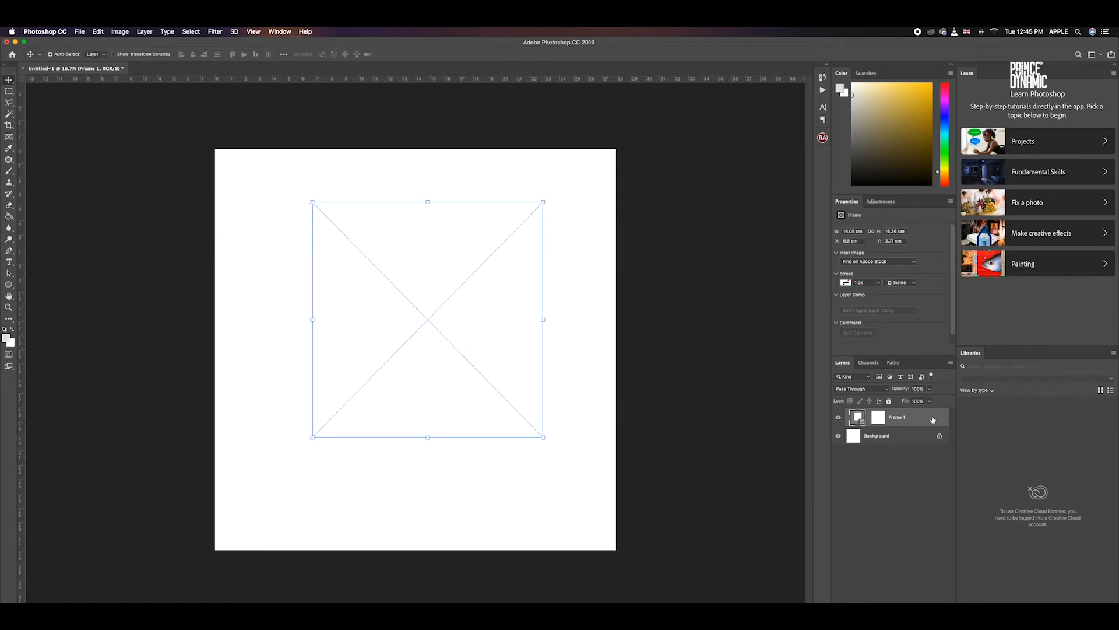
{"action": "key", "text": "BackSpace"}
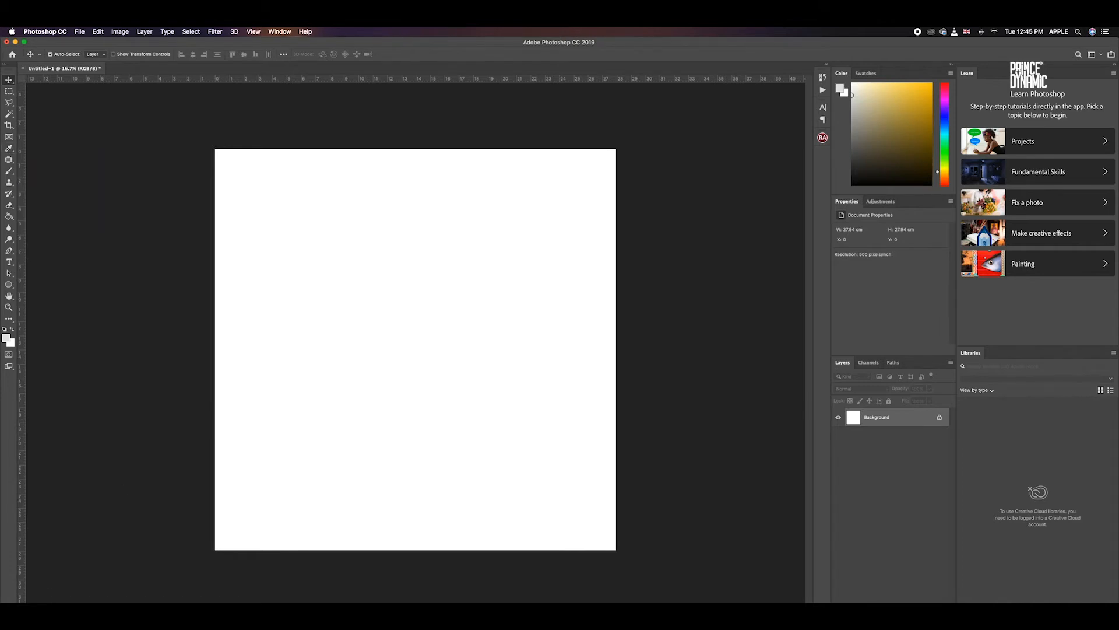
Place Treasure's baby0.jpg from the Desktop again, scaled to about 12.59% and centred horizontally on the canvas.
{"action": "left_click", "coordinate": [102, 602]}
{"action": "left_click_drag", "start_coordinate": [241, 236], "coordinate": [495, 314]}
{"action": "left_click_drag", "start_coordinate": [614, 179], "coordinate": [515, 234]}
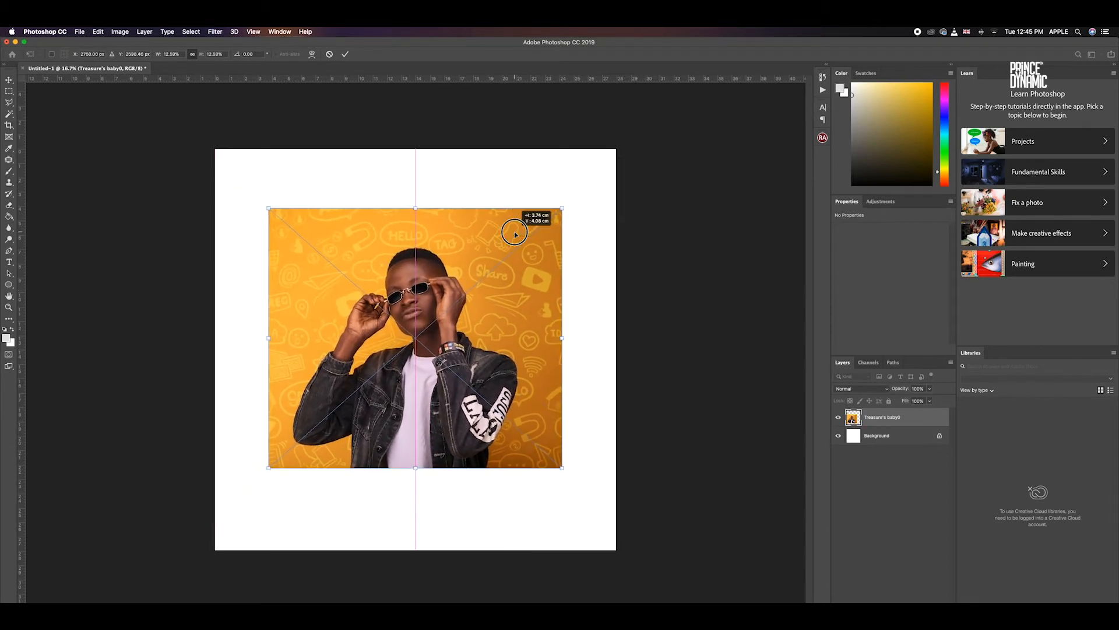
{"action": "key", "text": "Return"}
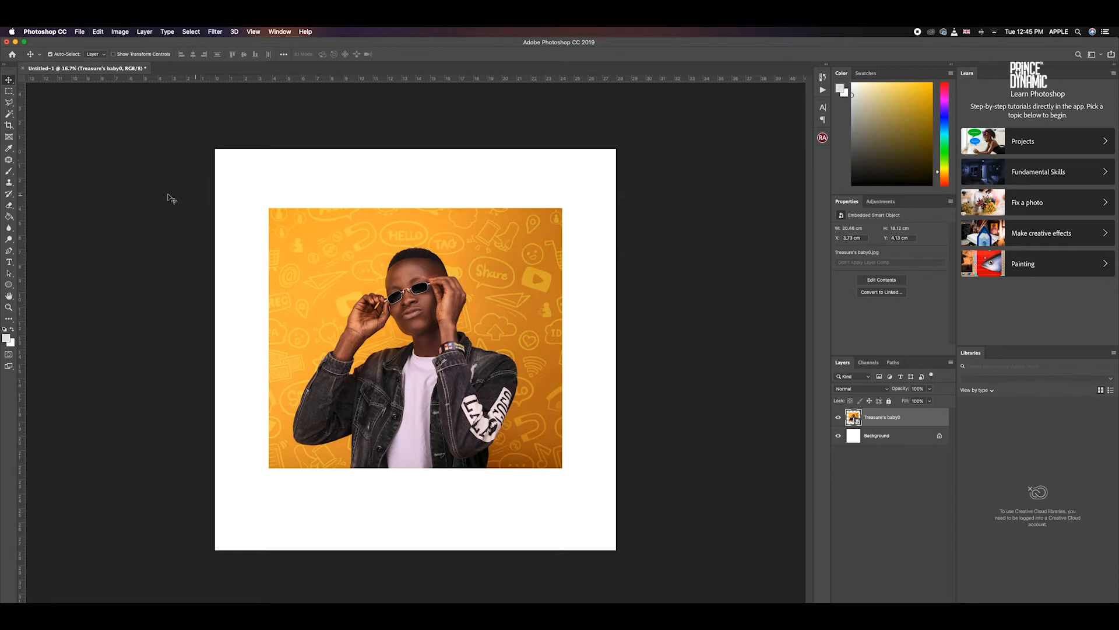
Sample foreground colours with the Eyedropper from the orange wall, sleeve lettering, forehead, sunglasses and white shirt in turn.
{"action": "left_click", "coordinate": [9, 148]}
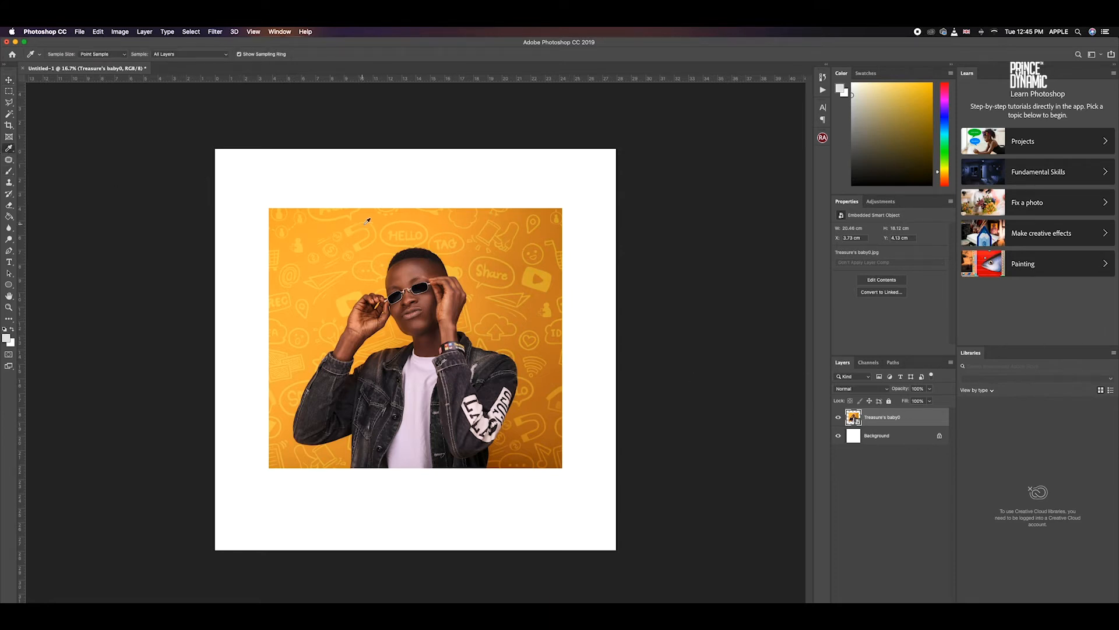
{"action": "left_click", "coordinate": [443, 222]}
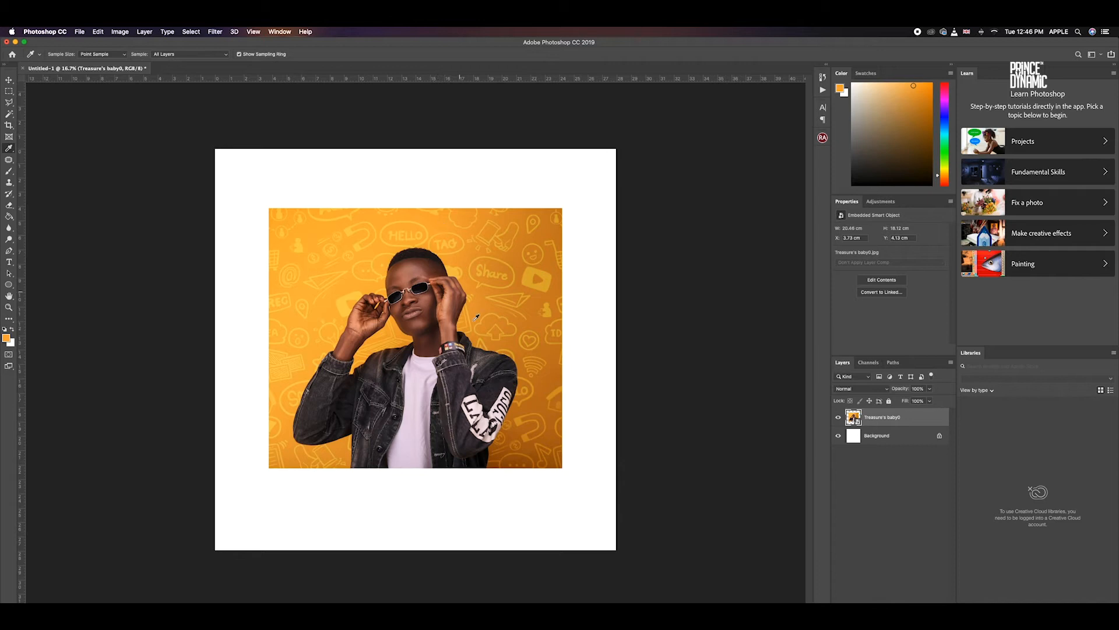
{"action": "left_click", "coordinate": [474, 410]}
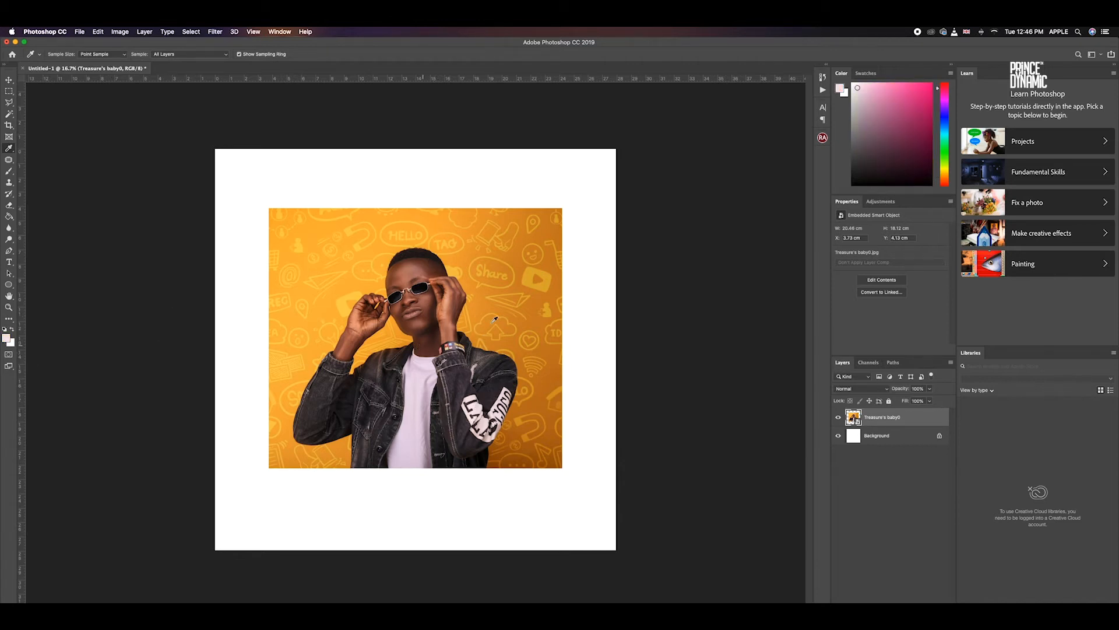
{"action": "left_click", "coordinate": [402, 264]}
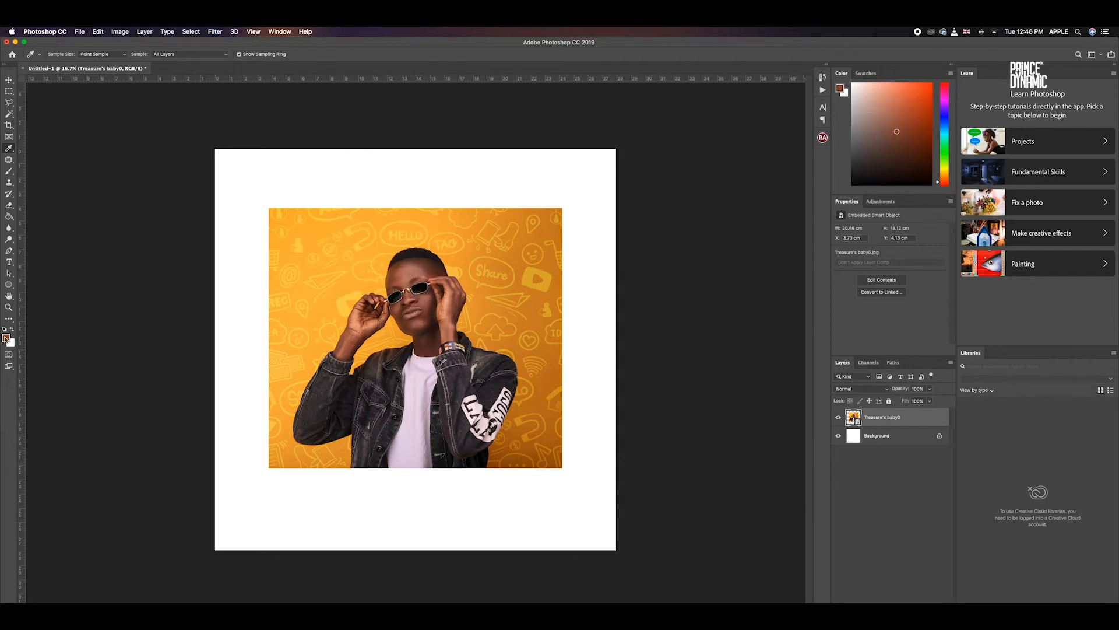
{"action": "left_click", "coordinate": [395, 296]}
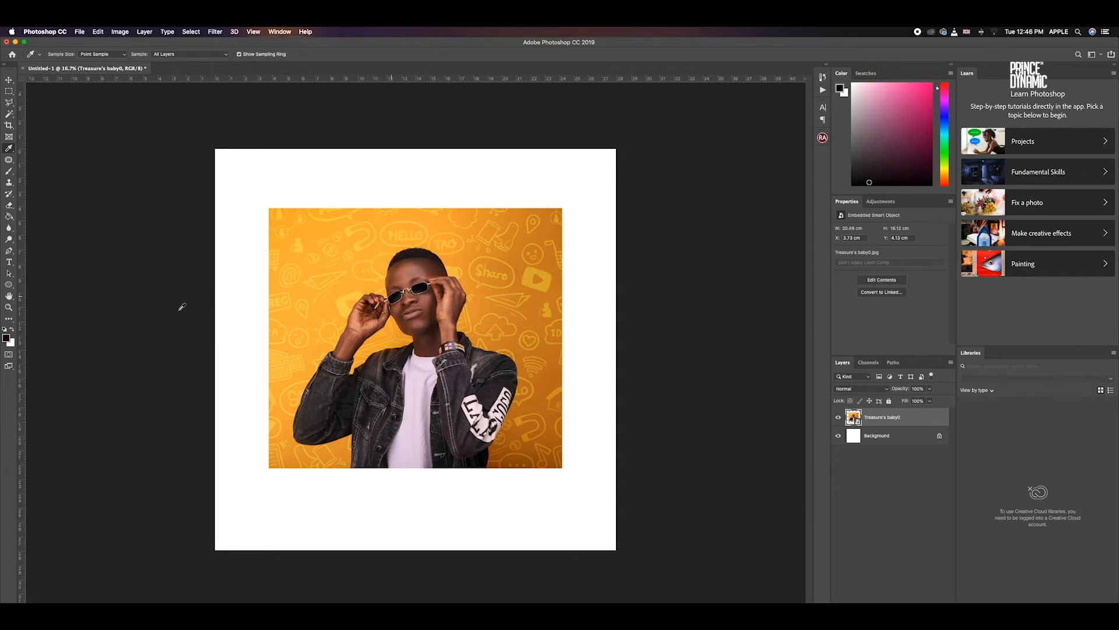
{"action": "left_click", "coordinate": [404, 438]}
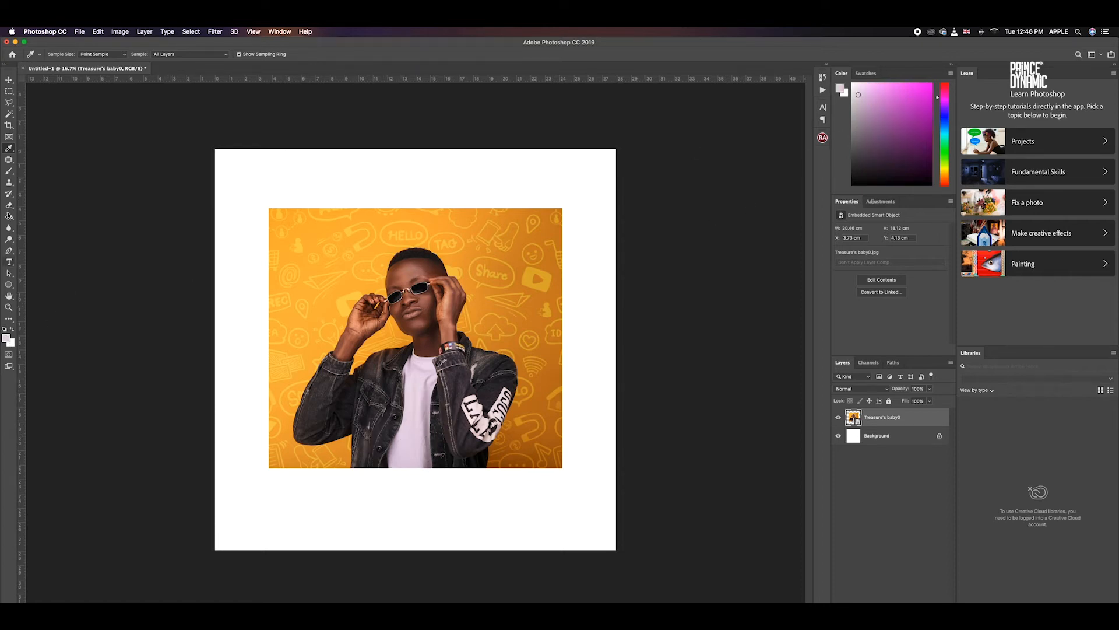
{"action": "left_click", "coordinate": [10, 80]}
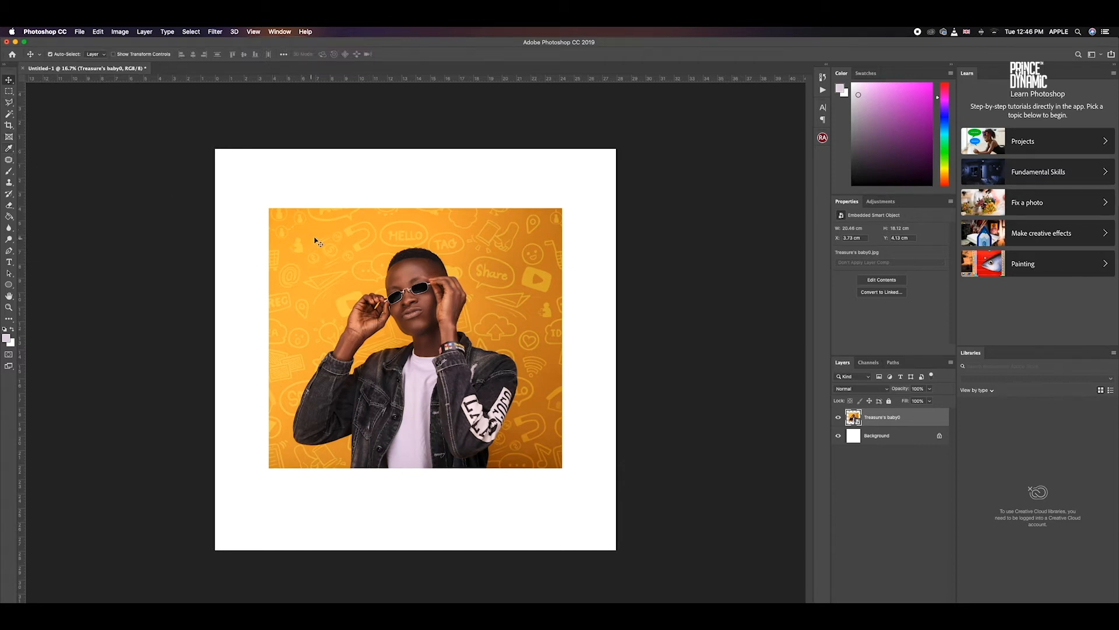
Outline the play-button doodle beside the Share bubble on the orange wall with the Patch tool.
{"action": "left_click", "coordinate": [8, 161]}
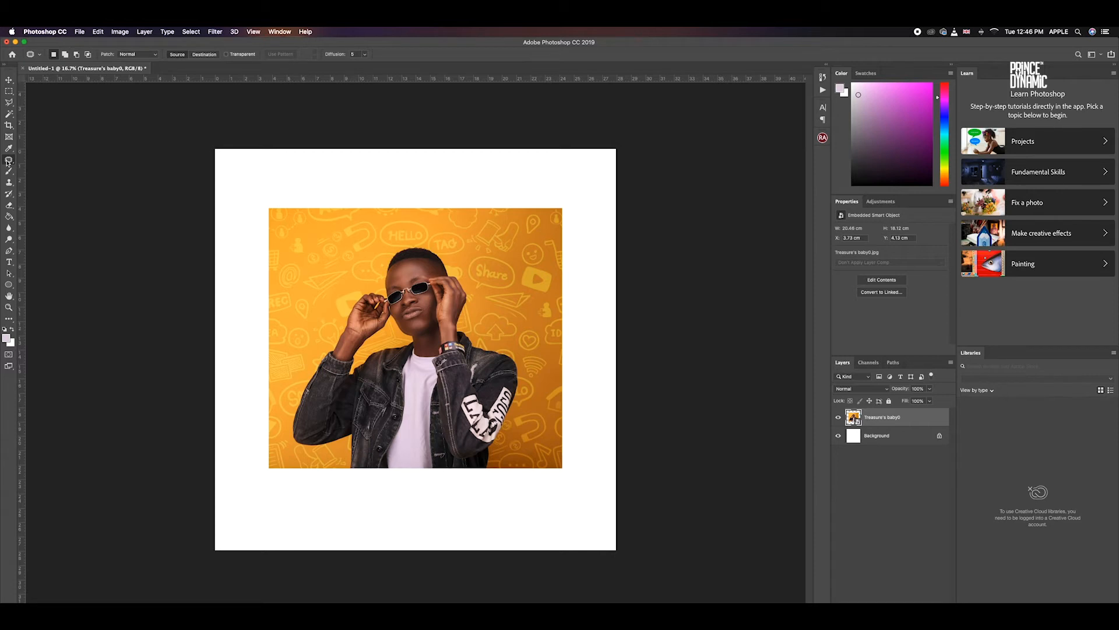
{"action": "left_click", "coordinate": [9, 126]}
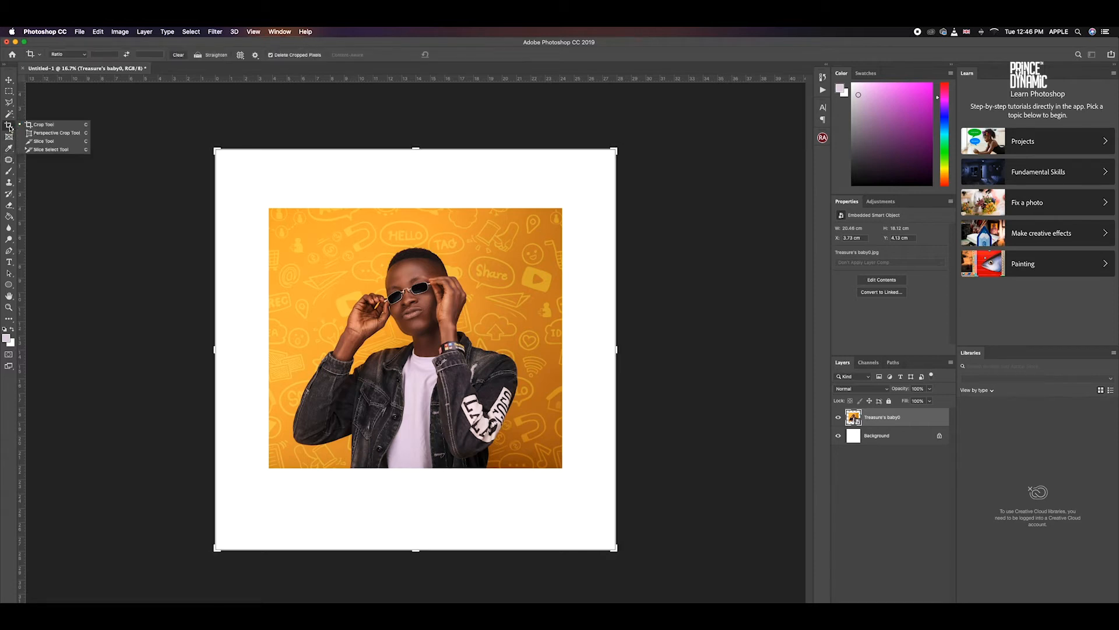
{"action": "left_click", "coordinate": [6, 162]}
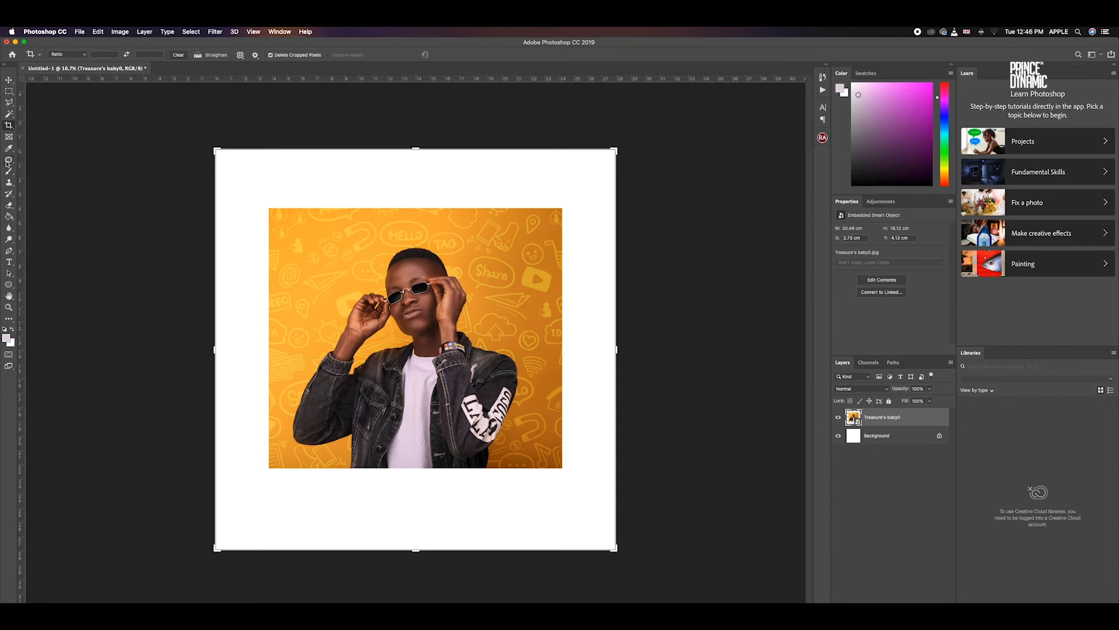
{"action": "left_click", "coordinate": [9, 162]}
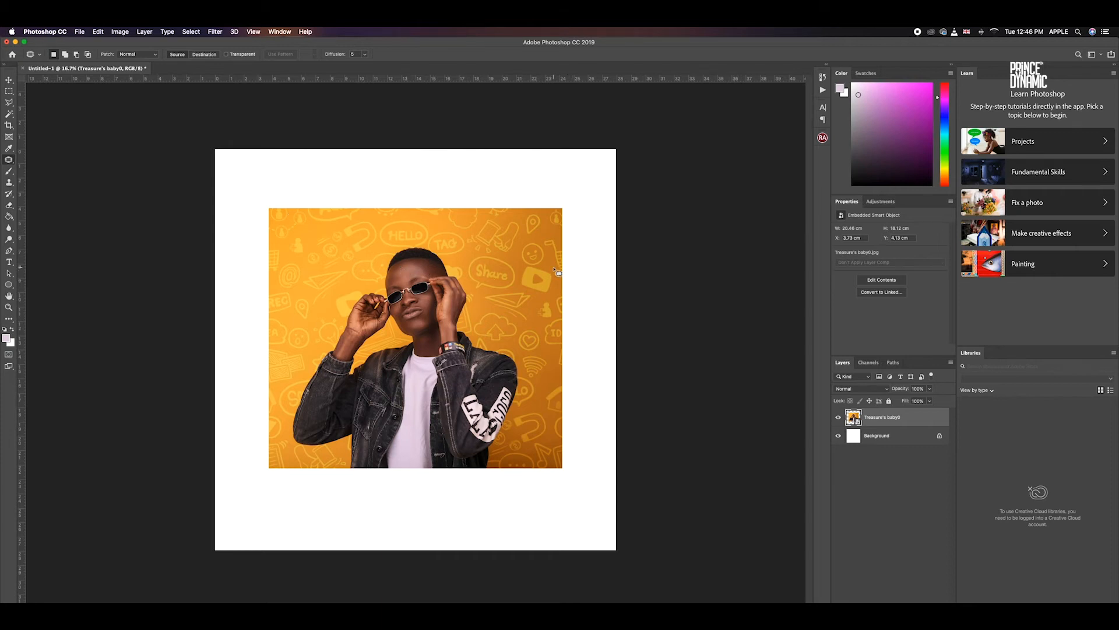
{"action": "key", "text": "super+equal"}
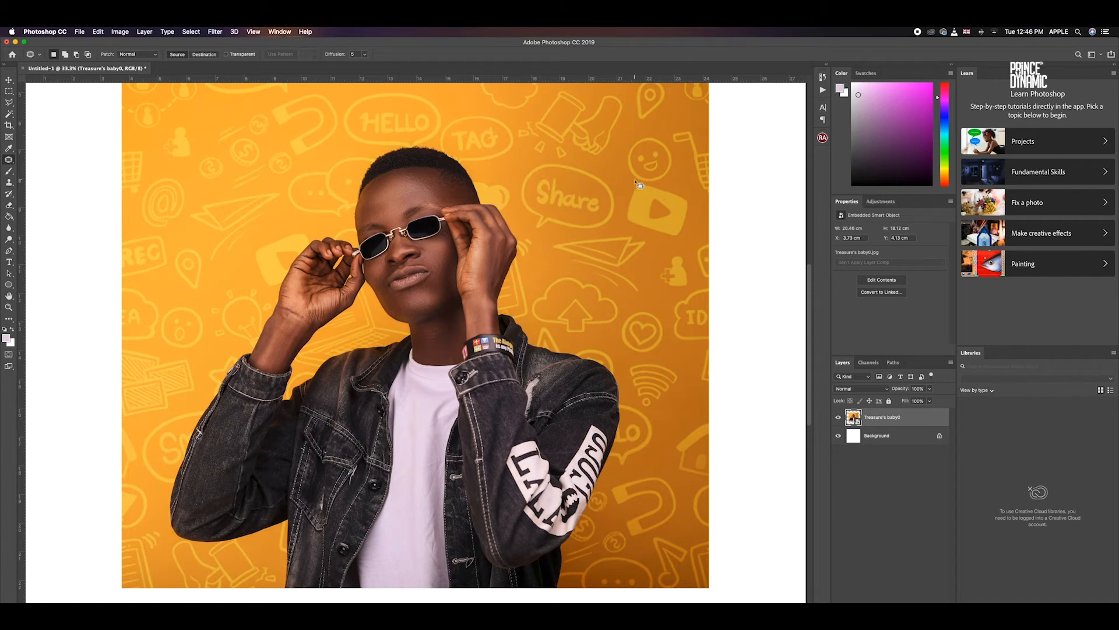
{"action": "mouse_move", "coordinate": [636, 181]}
{"action": "left_mouse_down"}
{"action": "mouse_move", "coordinate": [620, 208]}
{"action": "mouse_move", "coordinate": [636, 232]}
{"action": "mouse_move", "coordinate": [687, 231]}
{"action": "mouse_move", "coordinate": [696, 198]}
{"action": "mouse_move", "coordinate": [636, 182]}
{"action": "left_mouse_up"}
Rasterize the photo layer and patch the outlined play-button doodle with another area of the orange wall, leaving nothing selected.
{"action": "right_click", "coordinate": [889, 417]}
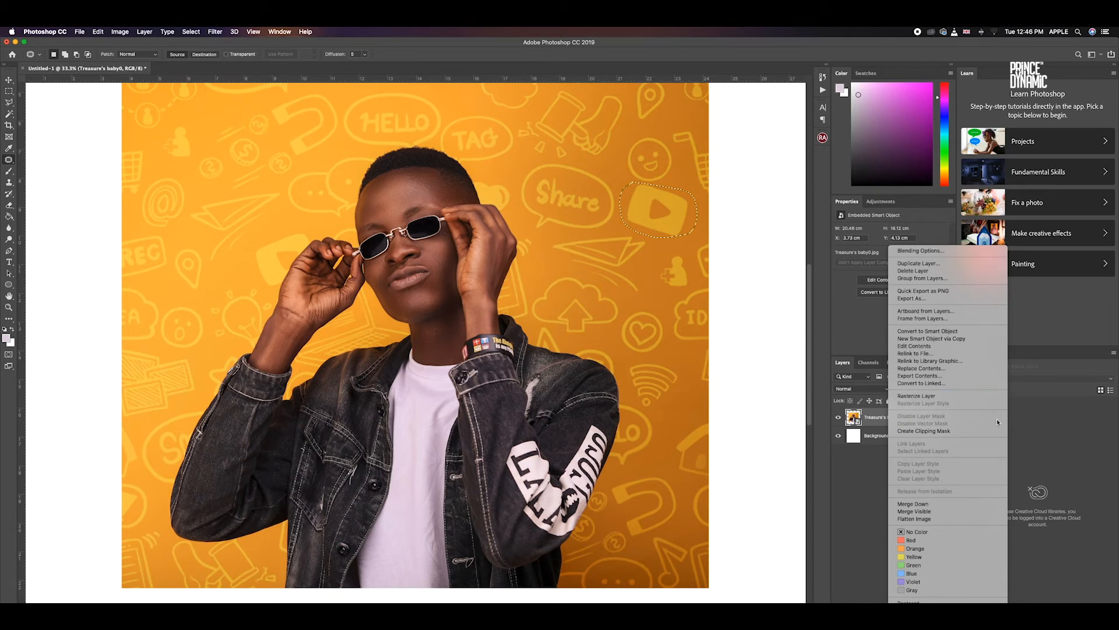
{"action": "left_click", "coordinate": [852, 467]}
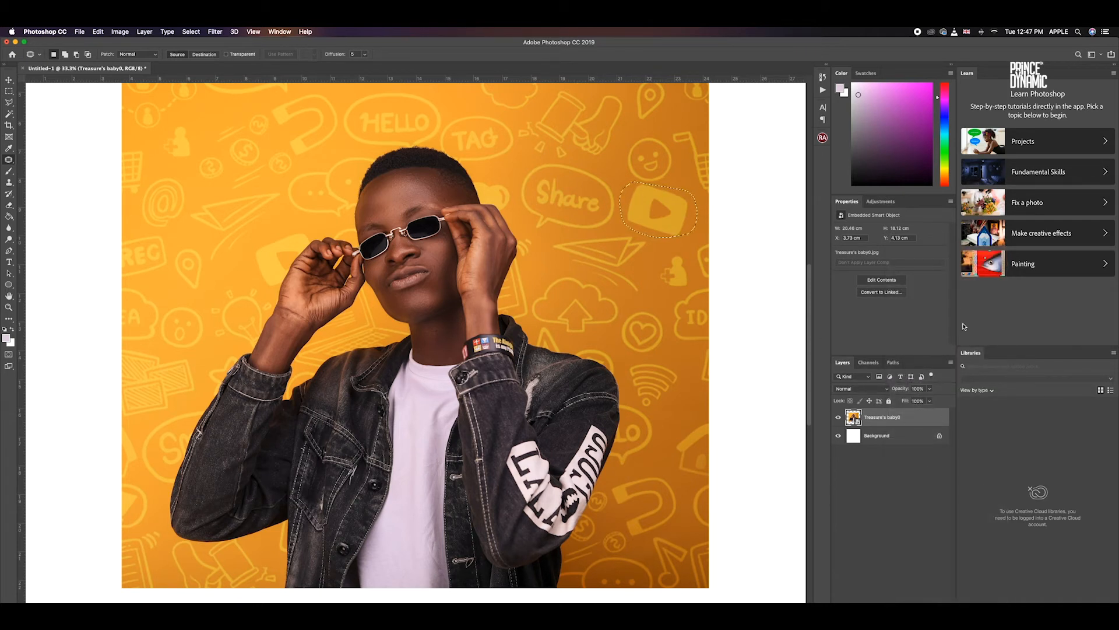
{"action": "right_click", "coordinate": [888, 421]}
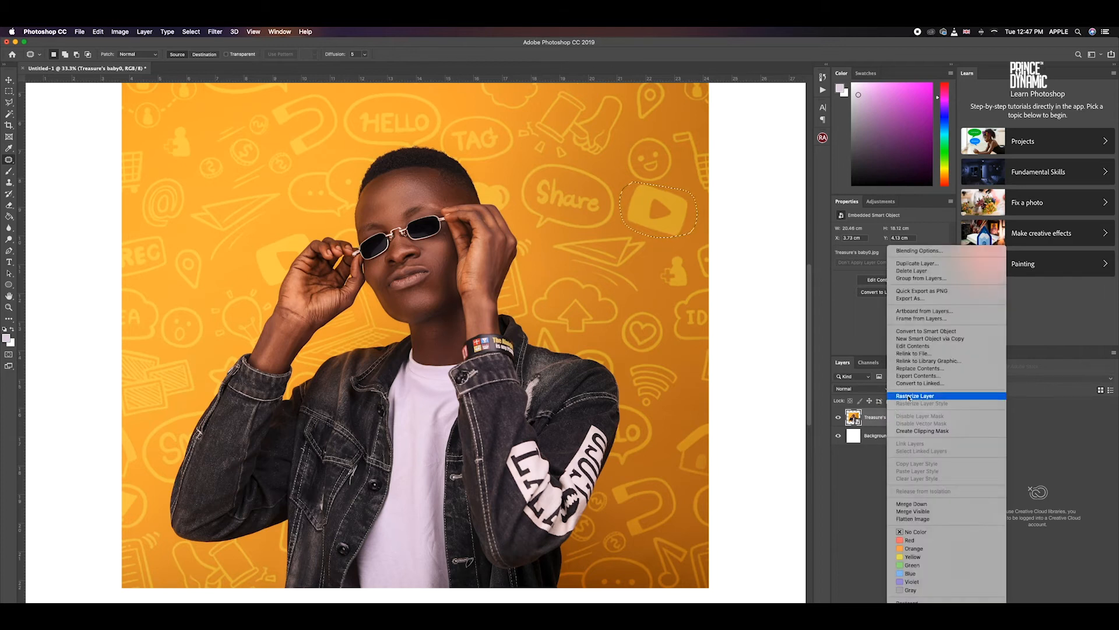
{"action": "left_click", "coordinate": [908, 398]}
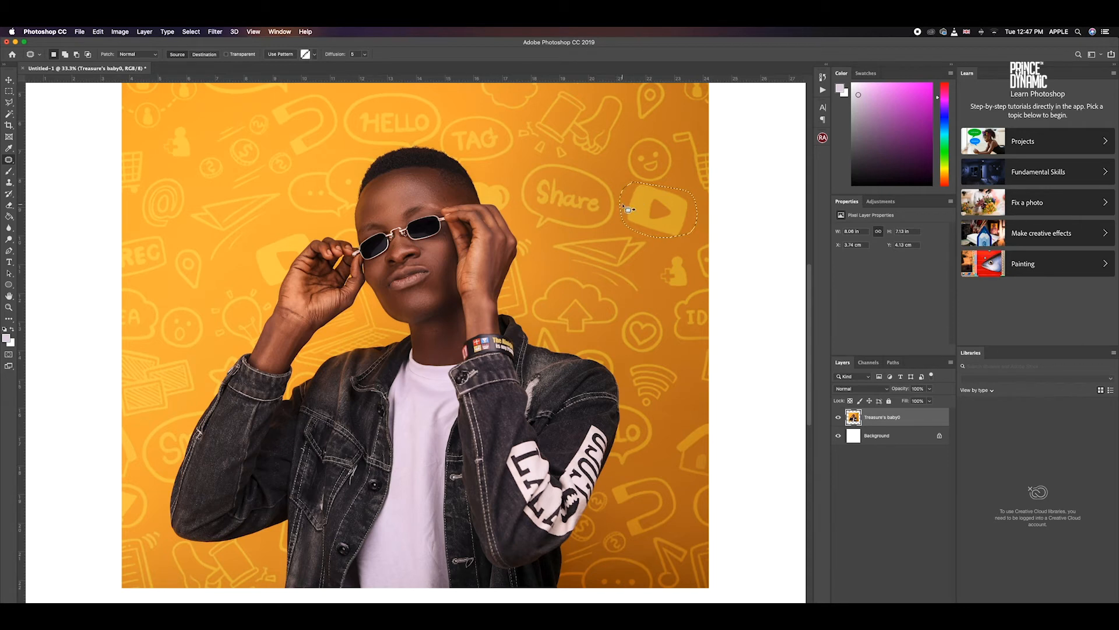
{"action": "left_click_drag", "start_coordinate": [629, 208], "coordinate": [619, 536]}
{"action": "key", "text": "ctrl+d"}
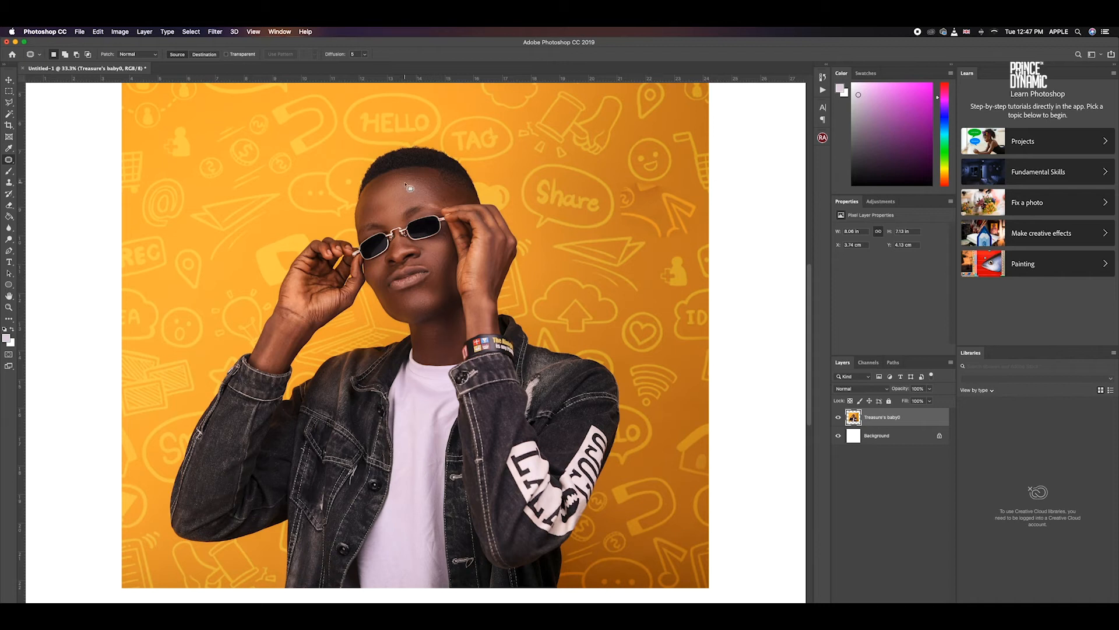
Try the Patch tool on the man's forehead and undo the change.
{"action": "mouse_move", "coordinate": [401, 187]}
{"action": "left_mouse_down"}
{"action": "mouse_move", "coordinate": [387, 183]}
{"action": "mouse_move", "coordinate": [381, 196]}
{"action": "mouse_move", "coordinate": [507, 165]}
{"action": "left_mouse_up"}
{"action": "left_click", "coordinate": [410, 184]}
{"action": "key", "text": "z"}
{"action": "key", "text": "super+z"}
{"action": "left_click", "coordinate": [9, 80]}
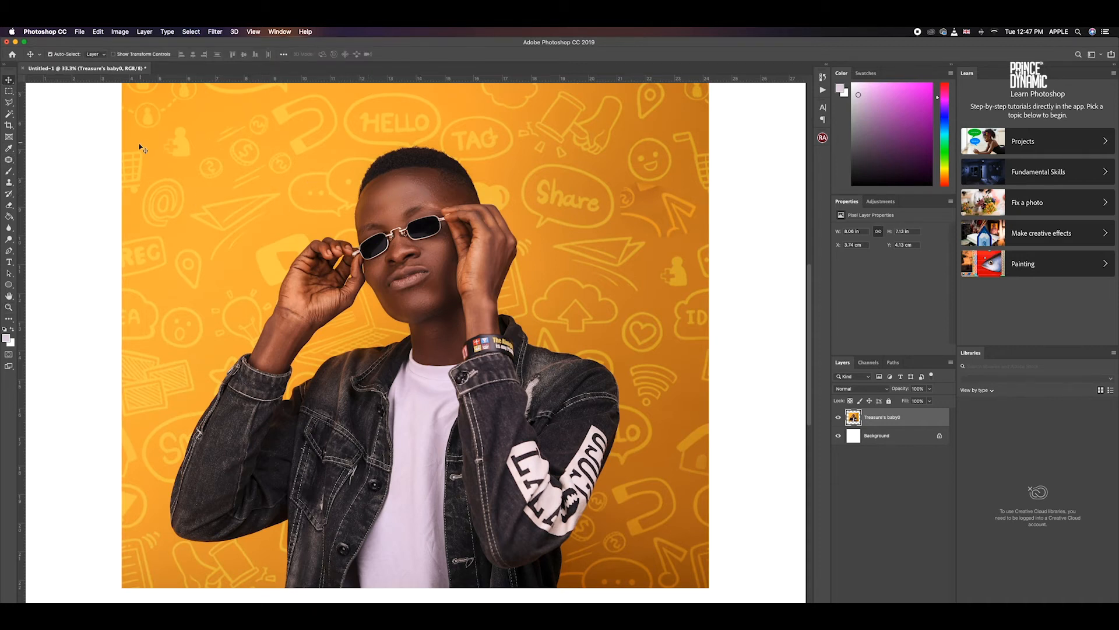
Set the Brush tool's size to 500 and choose a bright yellow-orange foreground colour.
{"action": "left_click", "coordinate": [9, 171]}
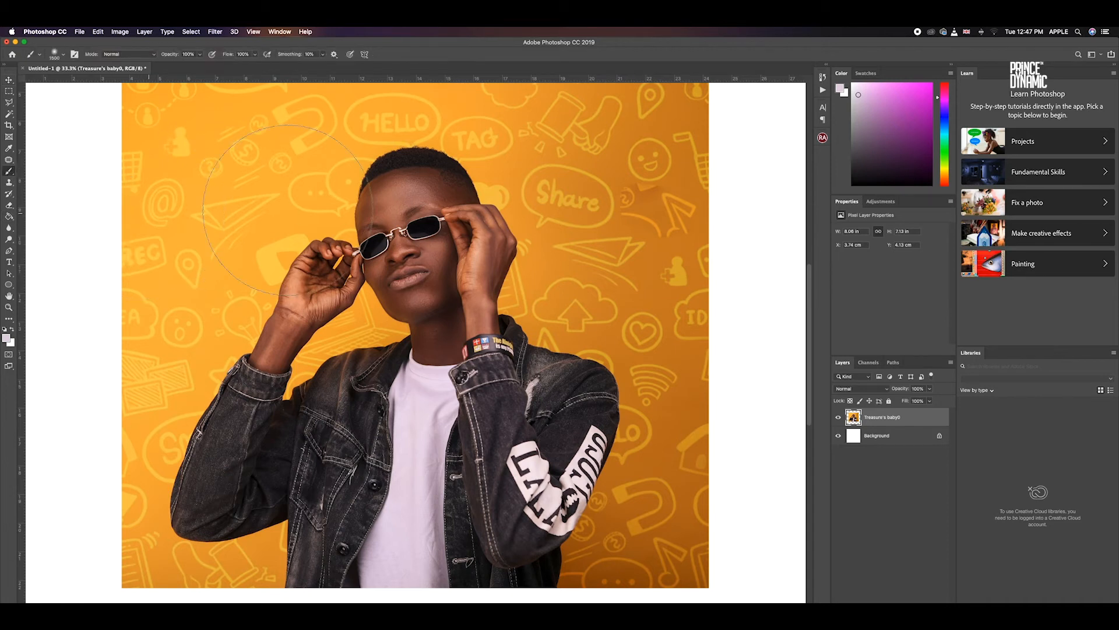
{"action": "key", "text": "j"}
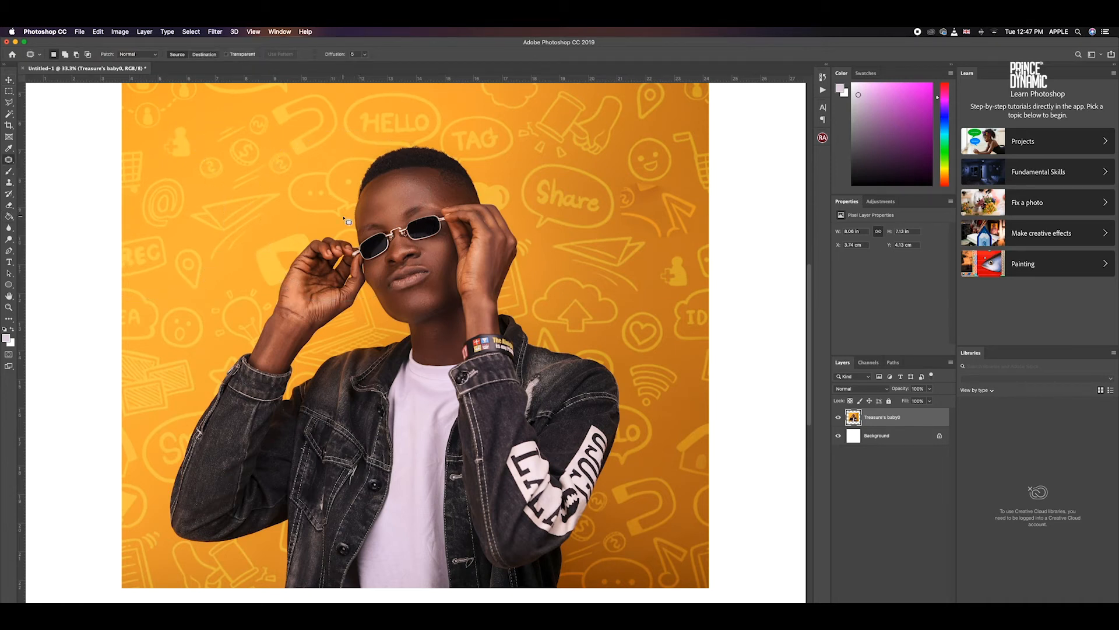
{"action": "key", "text": "b"}
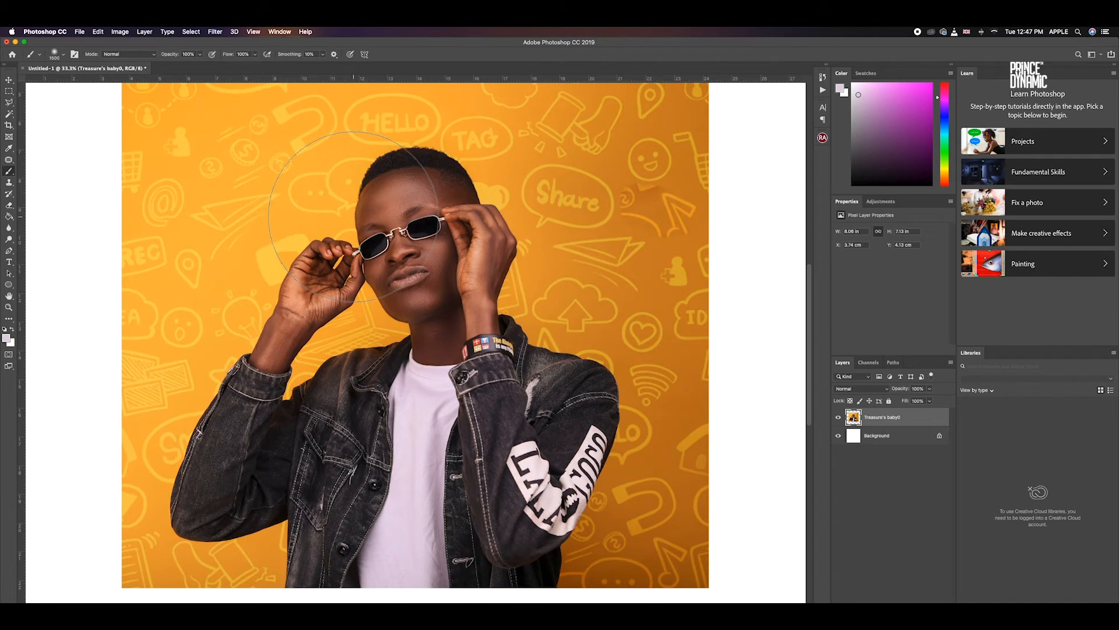
{"action": "key", "text": "bracketleft"}
{"action": "key", "text": "bracketleft"}
{"action": "key", "text": "bracketleft"}
{"action": "left_click", "coordinate": [8, 339]}
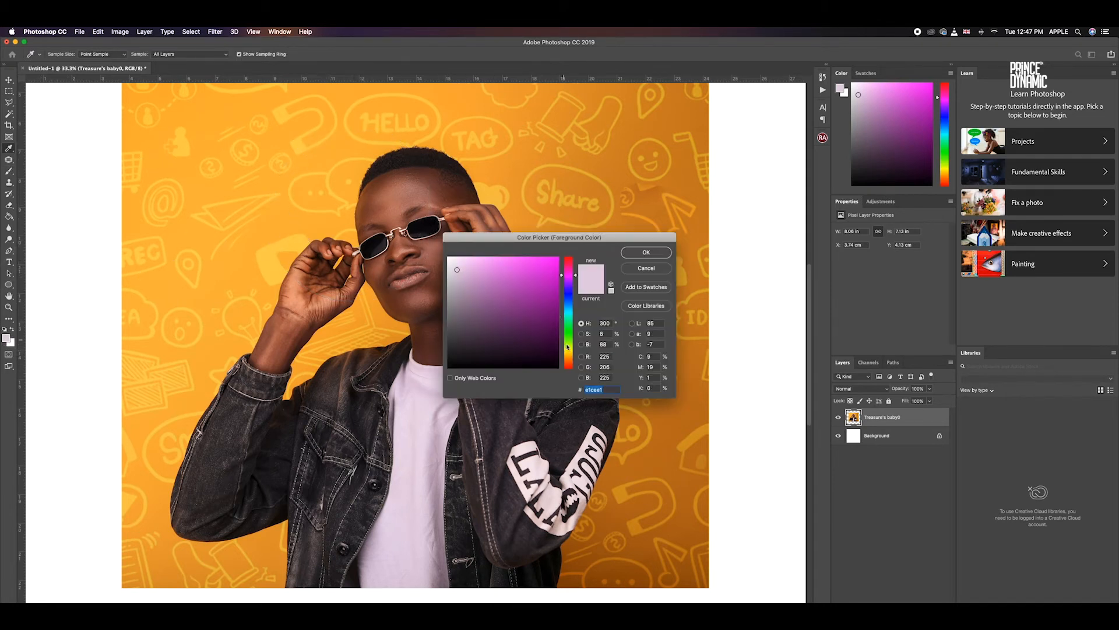
{"action": "left_click", "coordinate": [567, 354]}
{"action": "left_click", "coordinate": [557, 258]}
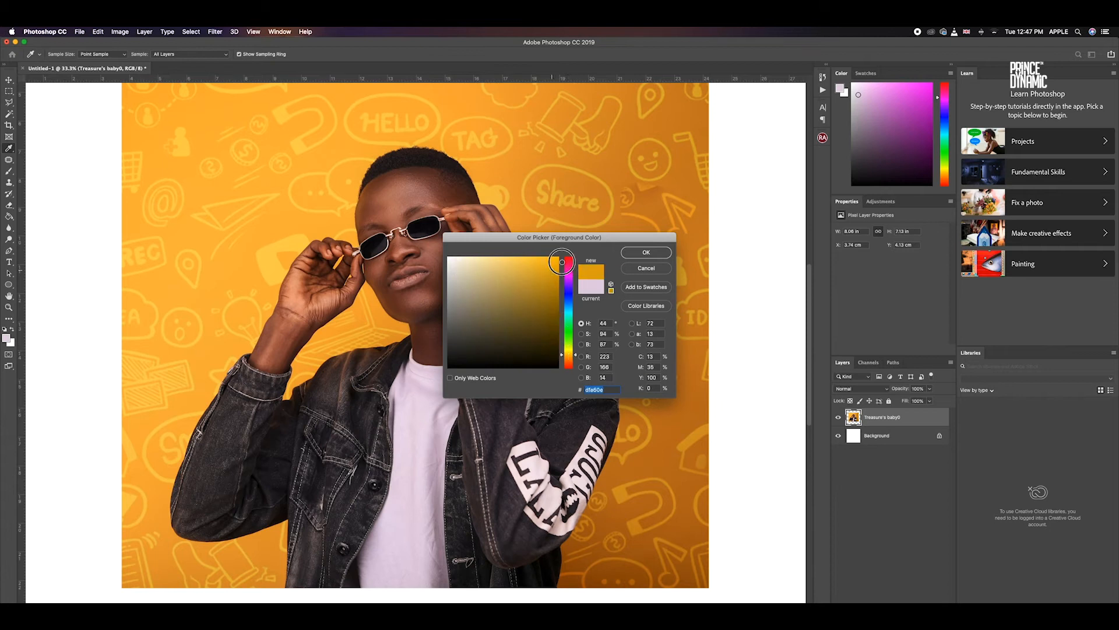
{"action": "left_click", "coordinate": [647, 254]}
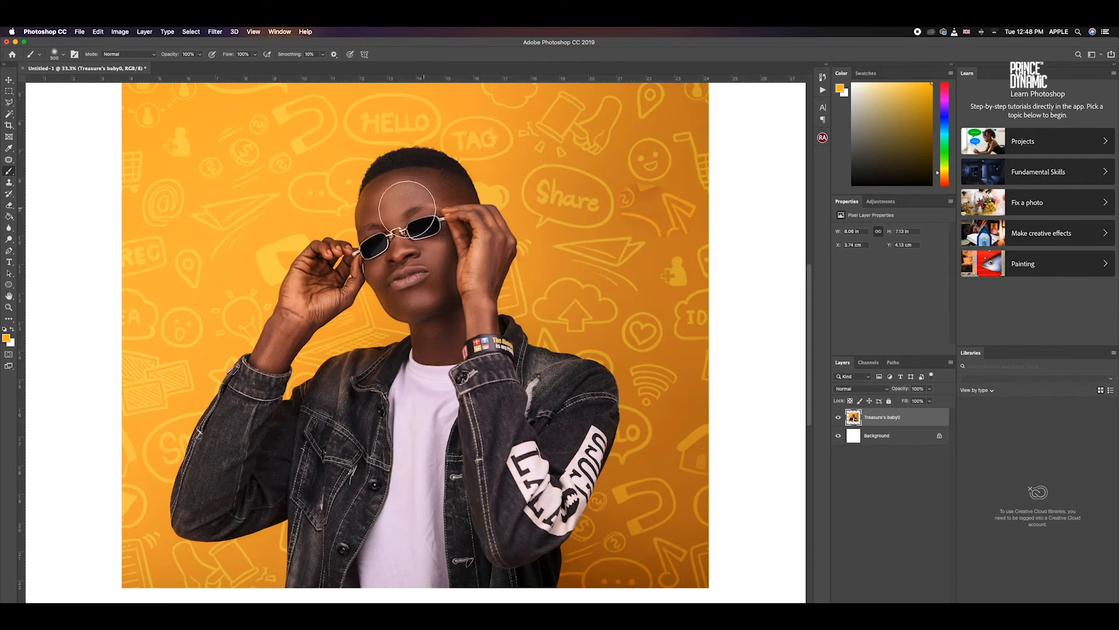
Paint yellow-orange brush strokes over the man's face and undo them.
{"action": "left_click", "coordinate": [410, 210]}
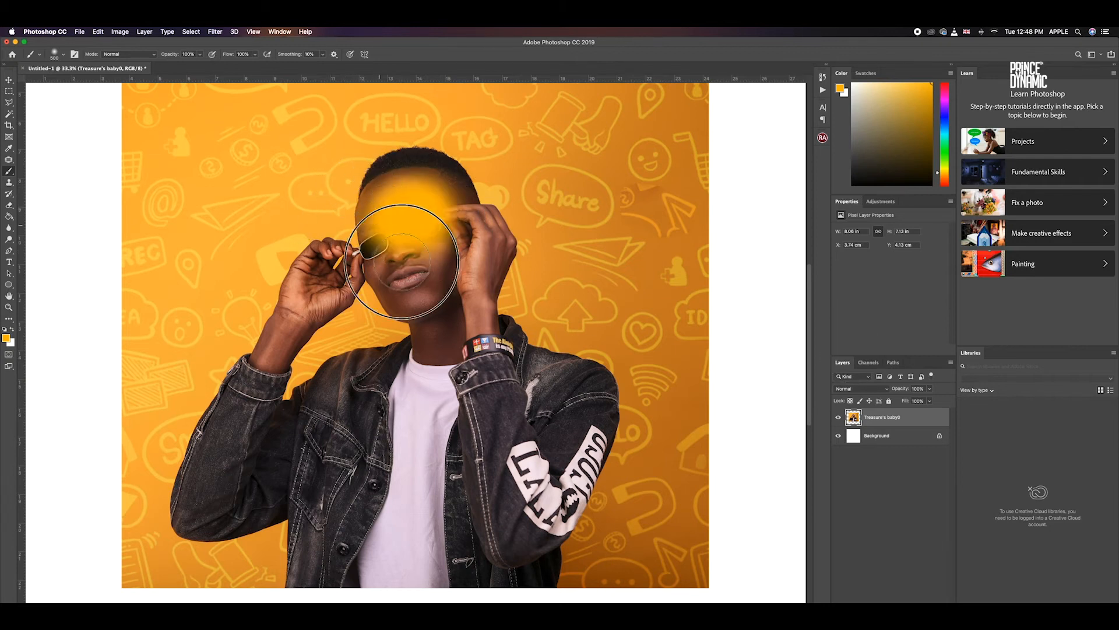
{"action": "mouse_move", "coordinate": [415, 299]}
{"action": "left_mouse_down"}
{"action": "mouse_move", "coordinate": [410, 180]}
{"action": "mouse_move", "coordinate": [457, 200]}
{"action": "mouse_move", "coordinate": [469, 420]}
{"action": "mouse_move", "coordinate": [262, 463]}
{"action": "mouse_move", "coordinate": [375, 513]}
{"action": "mouse_move", "coordinate": [217, 317]}
{"action": "mouse_move", "coordinate": [366, 330]}
{"action": "left_mouse_up"}
{"action": "key", "text": "super+z"}
{"action": "key", "text": "super+z"}
{"action": "key", "text": "super+z"}
{"action": "key", "text": "super+z"}
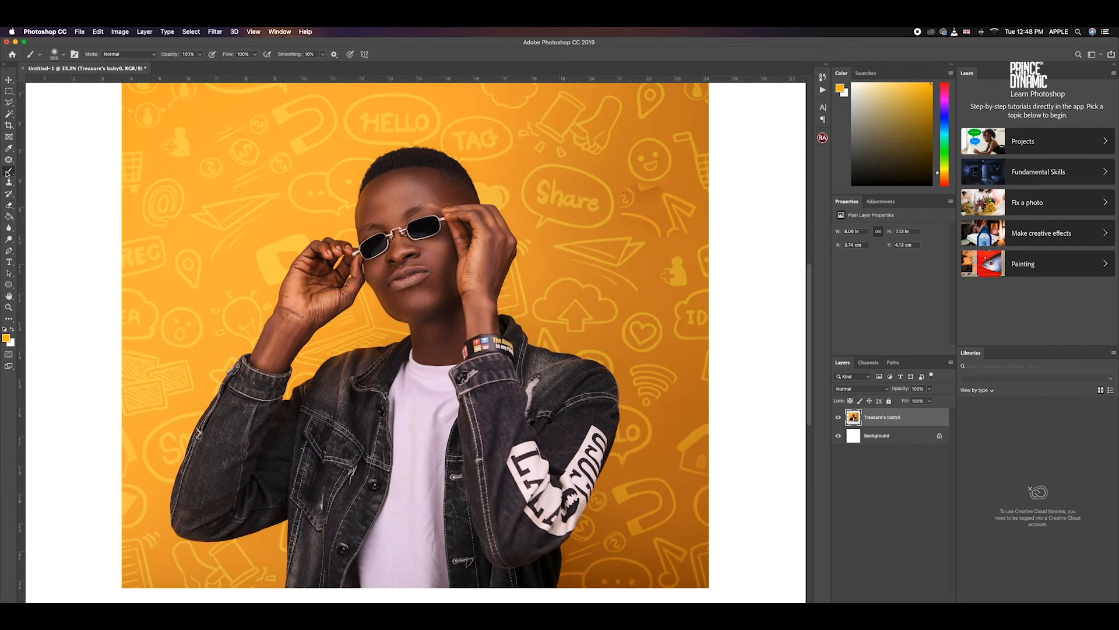
Select the man with the Quick Selection tool and copy the selection to a new layer.
{"action": "left_click", "coordinate": [9, 102]}
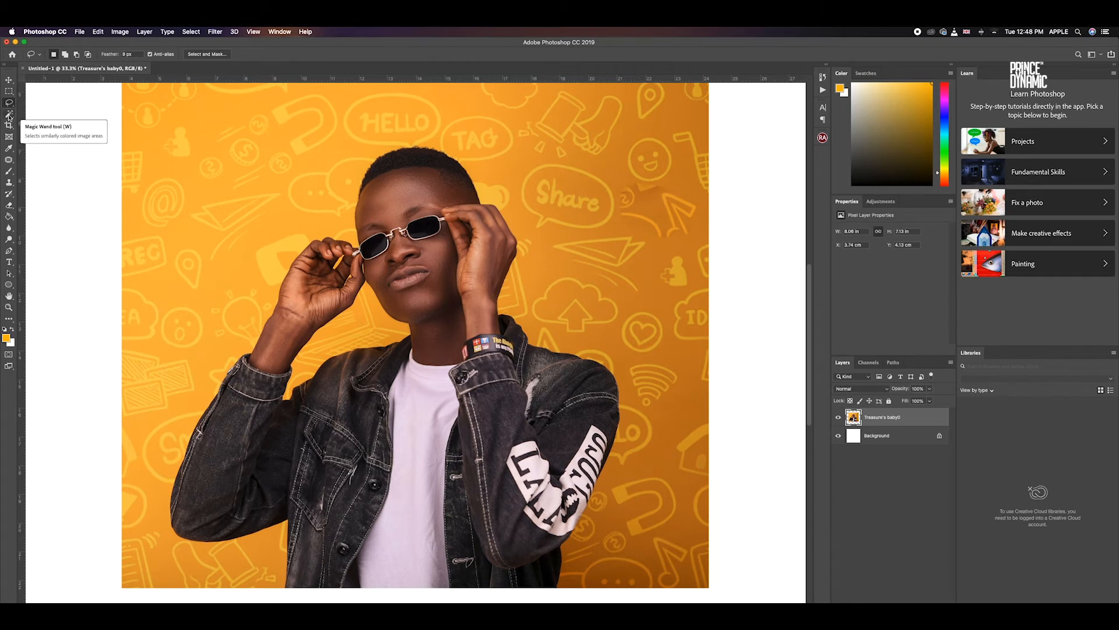
{"action": "scroll", "coordinate": [9, 117], "scroll_direction": "down", "scroll_amount": 1}
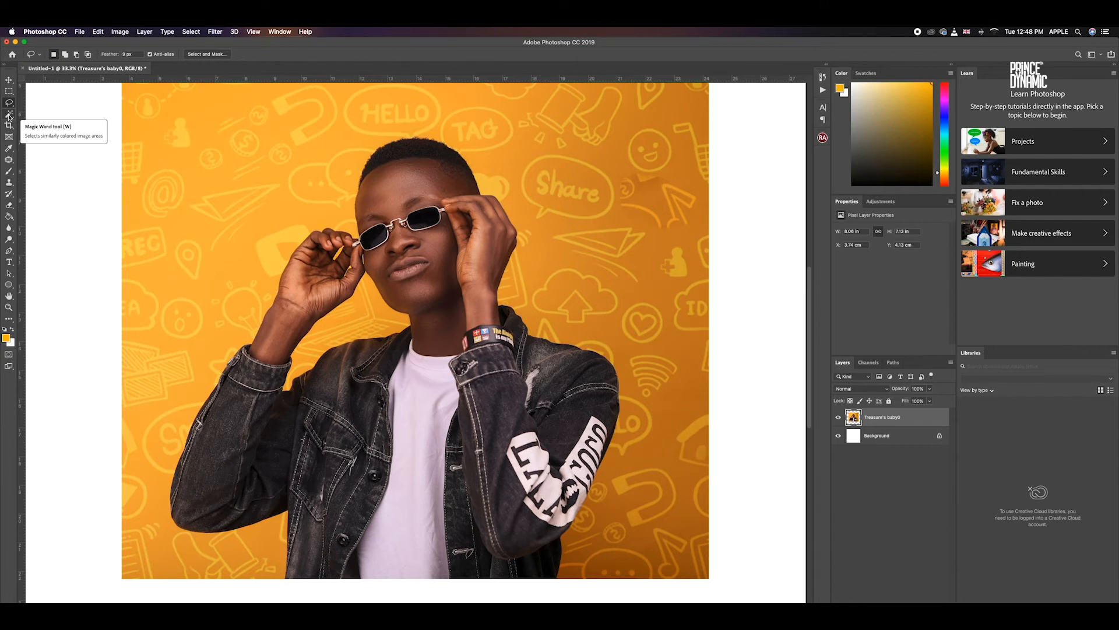
{"action": "left_click_drag", "start_coordinate": [9, 116], "coordinate": [59, 116]}
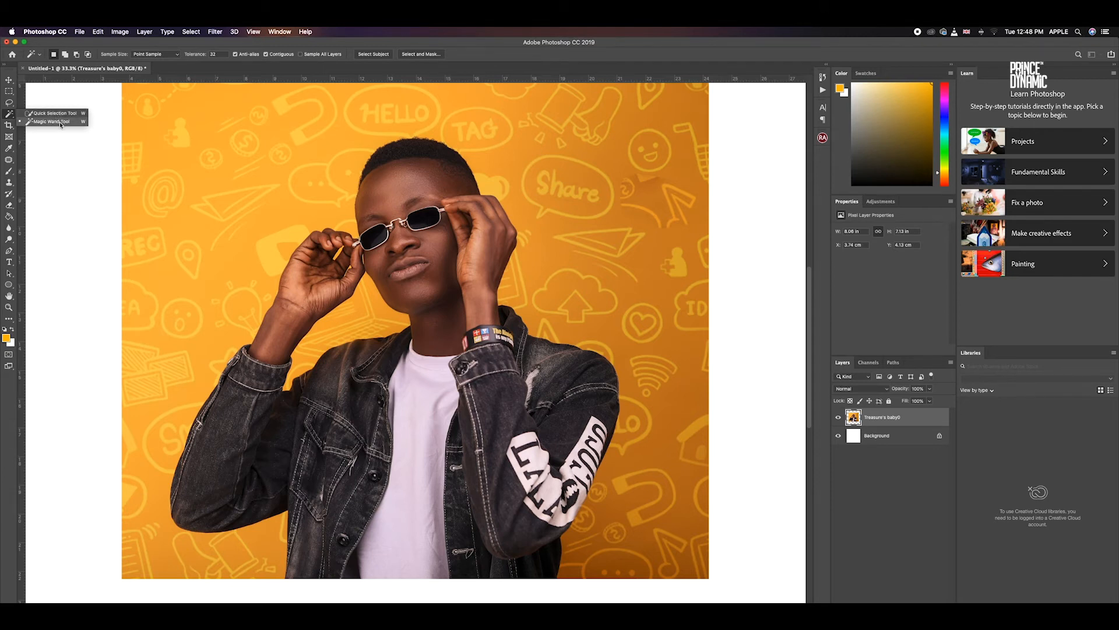
{"action": "left_click", "coordinate": [54, 113]}
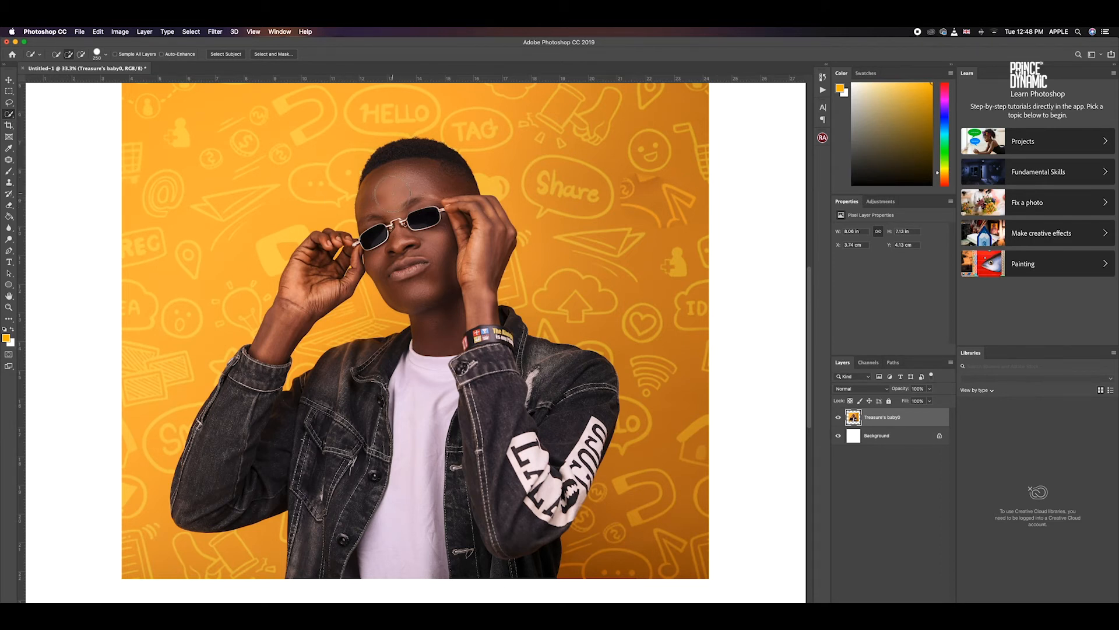
{"action": "mouse_move", "coordinate": [407, 158]}
{"action": "left_mouse_down"}
{"action": "mouse_move", "coordinate": [436, 251]}
{"action": "mouse_move", "coordinate": [467, 257]}
{"action": "mouse_move", "coordinate": [463, 280]}
{"action": "left_mouse_up"}
{"action": "mouse_move", "coordinate": [510, 380]}
{"action": "left_mouse_down"}
{"action": "mouse_move", "coordinate": [520, 443]}
{"action": "mouse_move", "coordinate": [502, 496]}
{"action": "mouse_move", "coordinate": [536, 495]}
{"action": "mouse_move", "coordinate": [568, 472]}
{"action": "mouse_move", "coordinate": [565, 484]}
{"action": "mouse_move", "coordinate": [573, 468]}
{"action": "mouse_move", "coordinate": [515, 497]}
{"action": "mouse_move", "coordinate": [366, 521]}
{"action": "mouse_move", "coordinate": [318, 460]}
{"action": "mouse_move", "coordinate": [274, 448]}
{"action": "left_mouse_up"}
{"action": "left_click", "coordinate": [311, 284]}
{"action": "key", "text": "super+minus"}
{"action": "key", "text": "super+minus"}
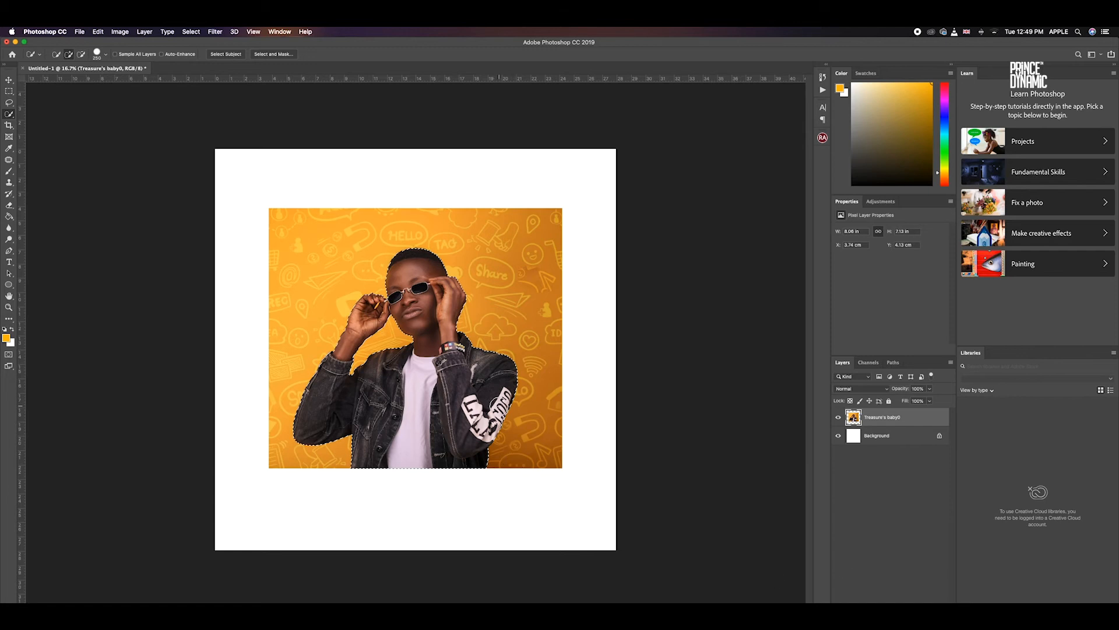
{"action": "key", "text": "super+j"}
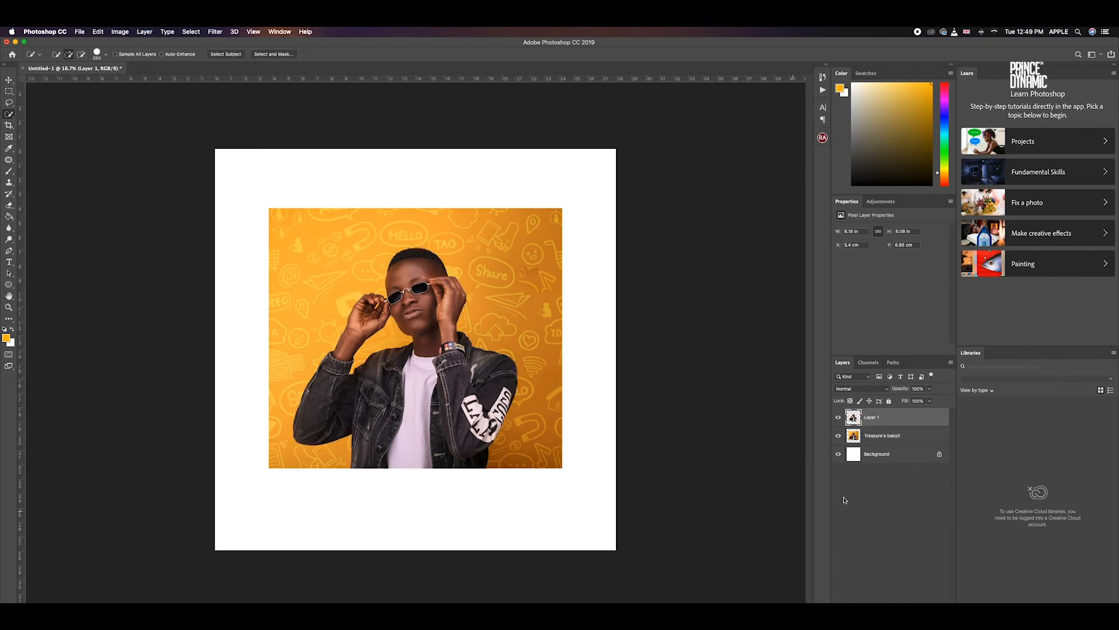
Hide the original photo layer and move the man's cutout slightly up and to the left on the canvas.
{"action": "left_click", "coordinate": [839, 437]}
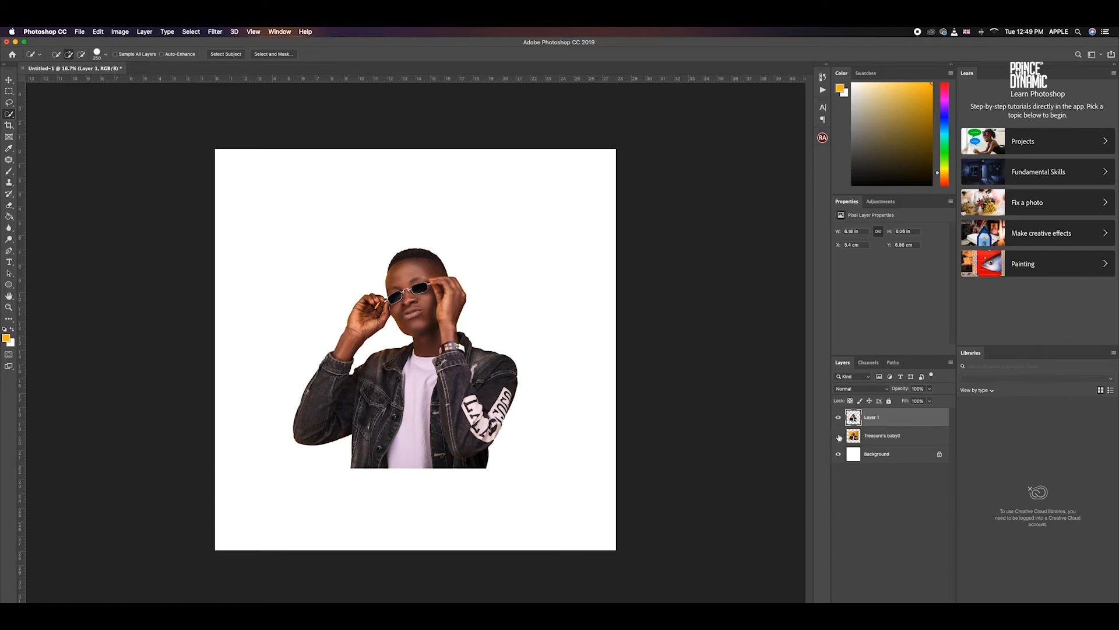
{"action": "left_click", "coordinate": [903, 437]}
{"action": "key", "text": "v"}
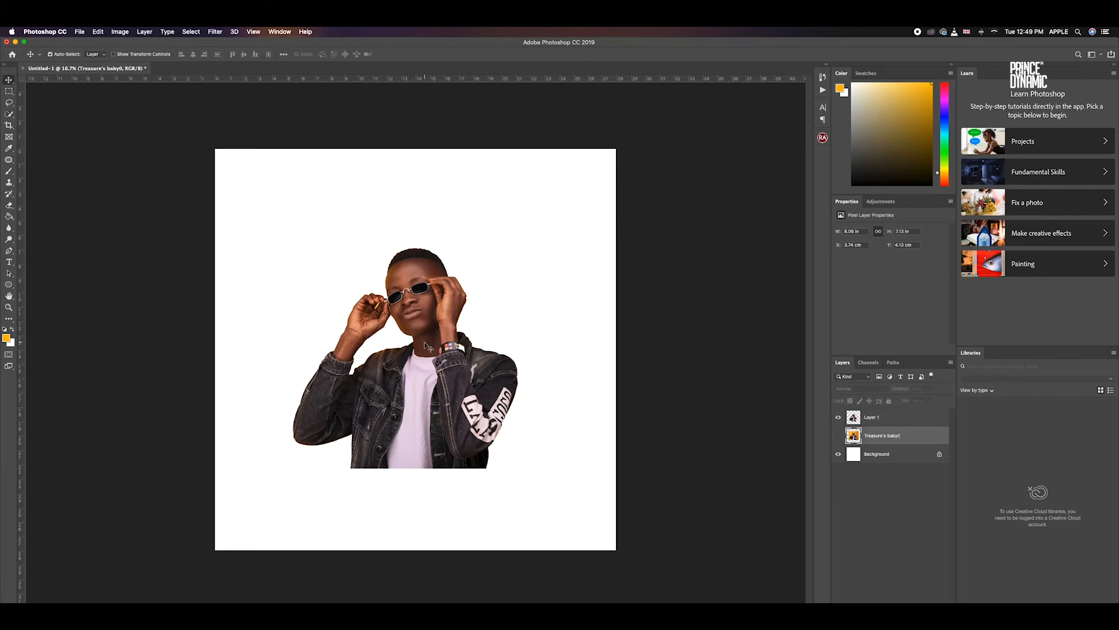
{"action": "mouse_move", "coordinate": [452, 324]}
{"action": "left_mouse_down"}
{"action": "mouse_move", "coordinate": [481, 294]}
{"action": "mouse_move", "coordinate": [455, 315]}
{"action": "mouse_move", "coordinate": [446, 304]}
{"action": "left_mouse_up"}
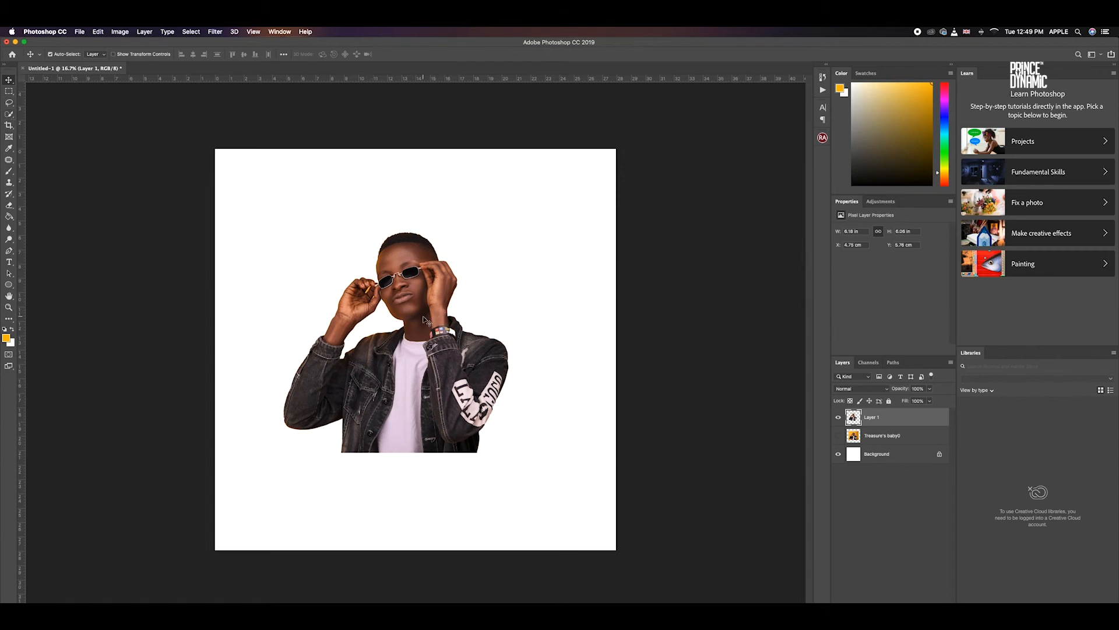
{"action": "key", "text": "super+t"}
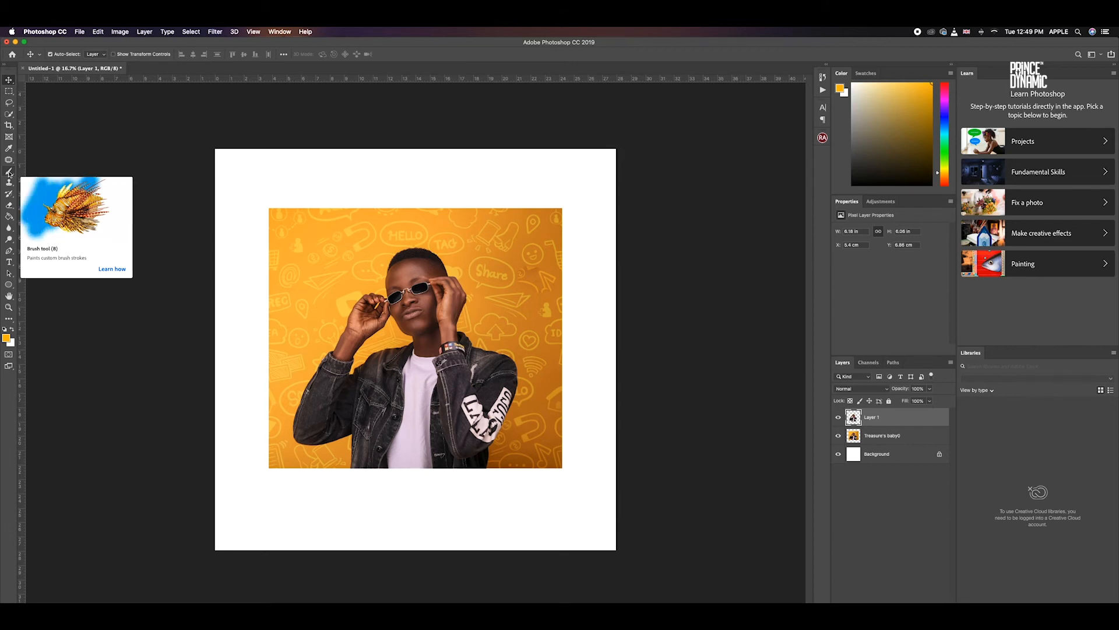
Hide and delete the original photo layer beneath the cutout.
{"action": "left_click", "coordinate": [8, 216]}
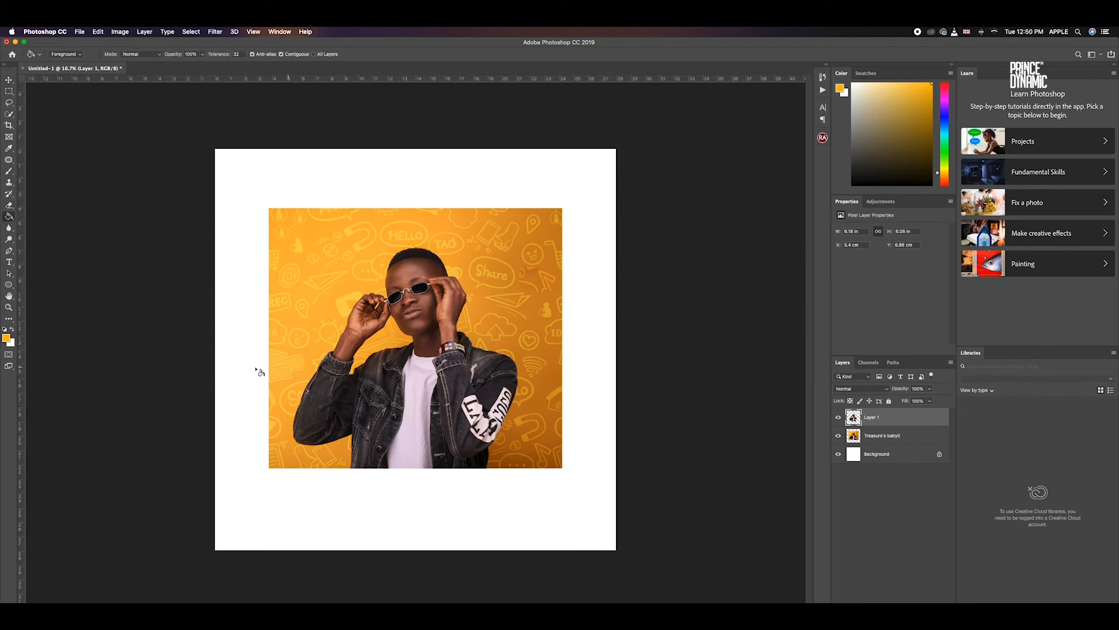
{"action": "left_click", "coordinate": [896, 437]}
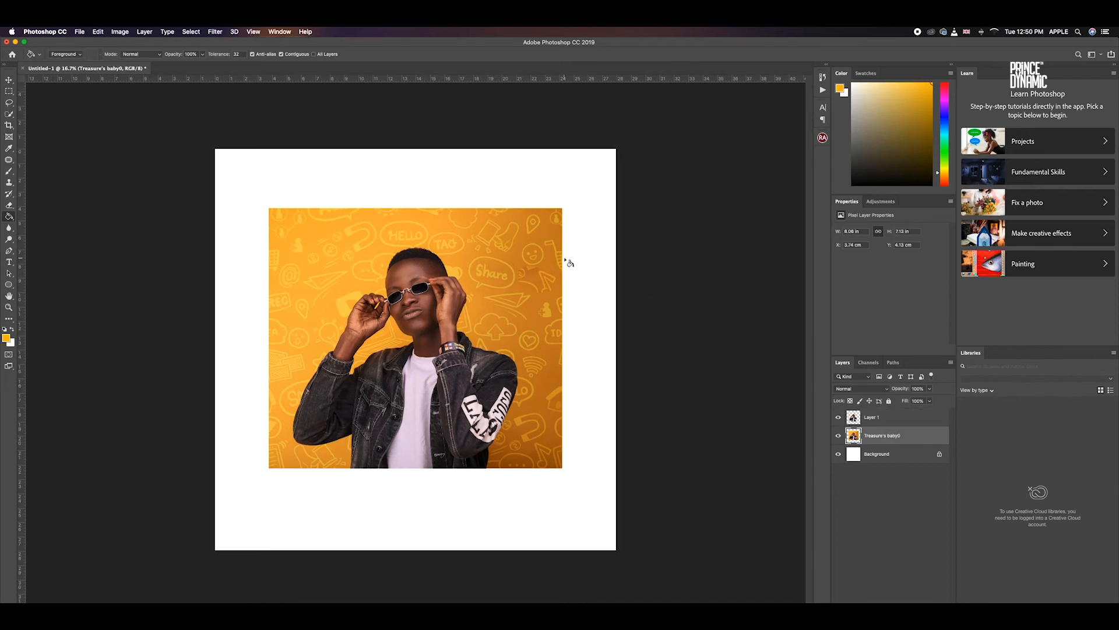
{"action": "left_click", "coordinate": [838, 436]}
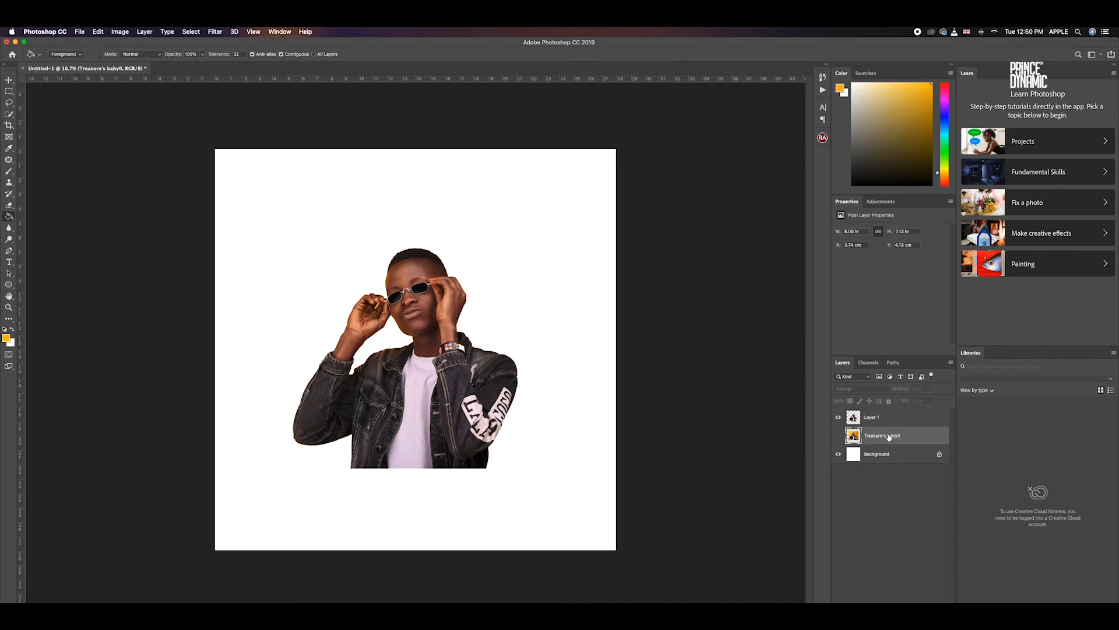
{"action": "key", "text": "Delete"}
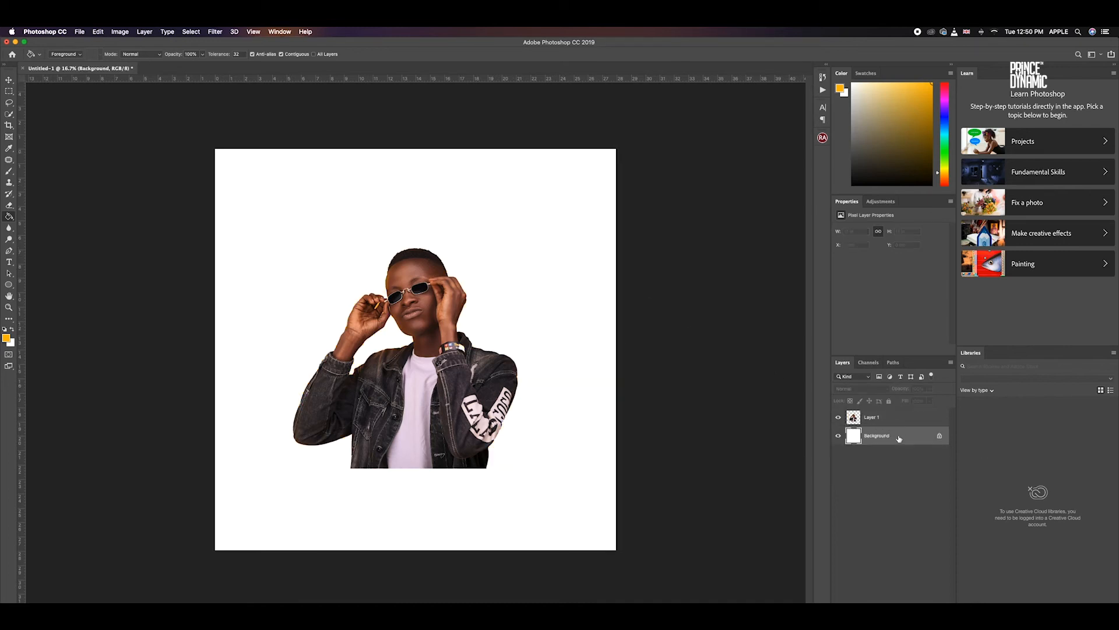
Fill the Background layer with yellow-orange and bright blue in turn using the Paint Bucket, and undo both fills.
{"action": "left_click", "coordinate": [495, 285]}
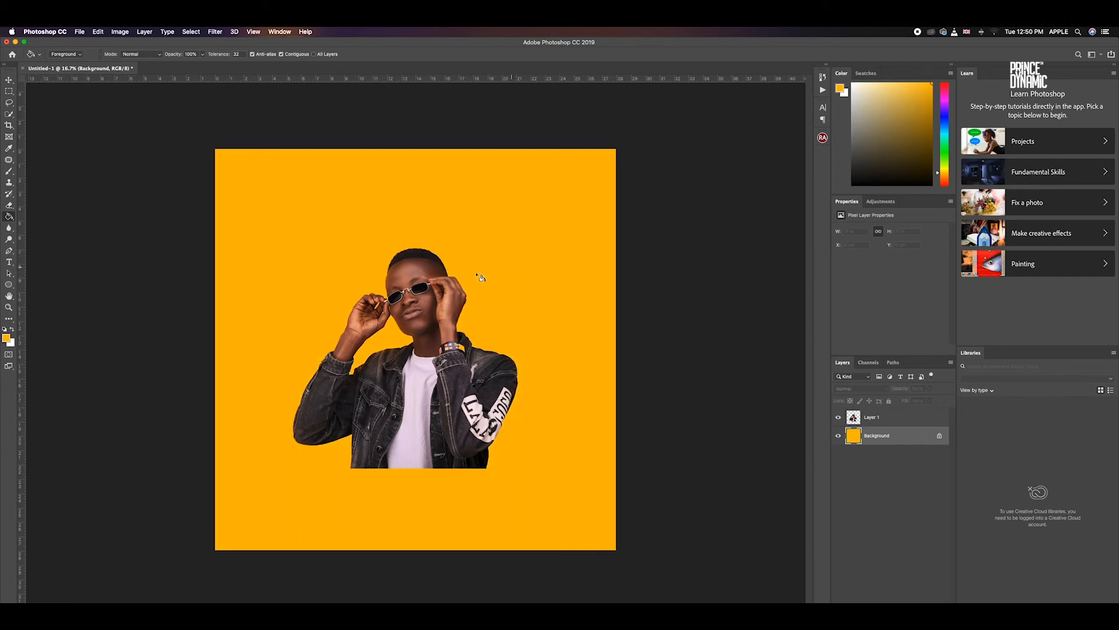
{"action": "left_click", "coordinate": [5, 339]}
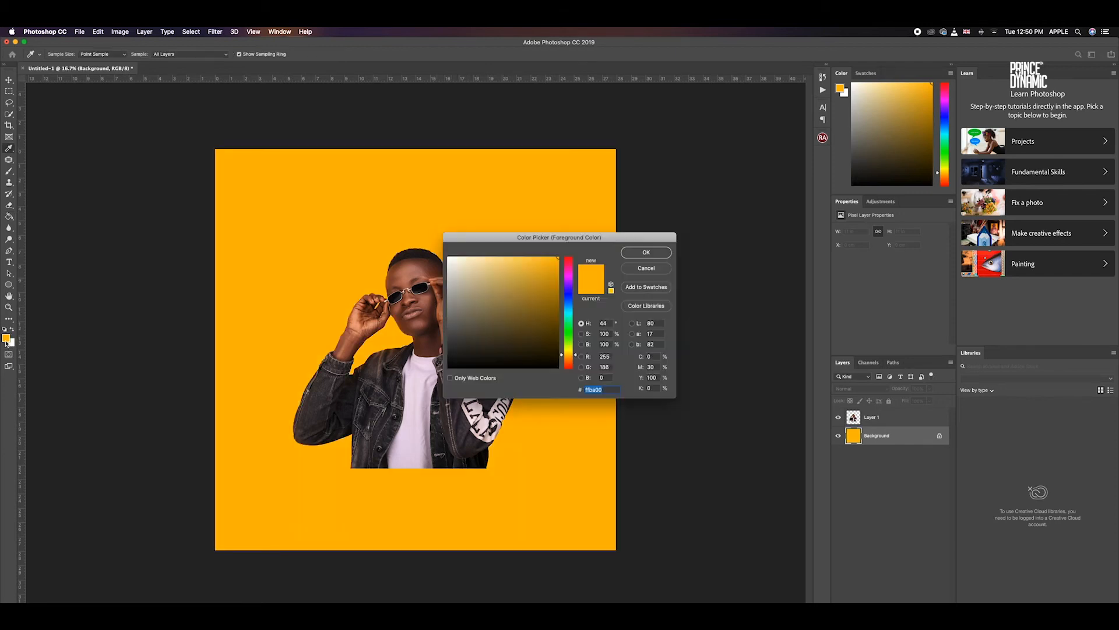
{"action": "left_click", "coordinate": [569, 297]}
{"action": "left_click", "coordinate": [632, 257]}
{"action": "left_click", "coordinate": [503, 249]}
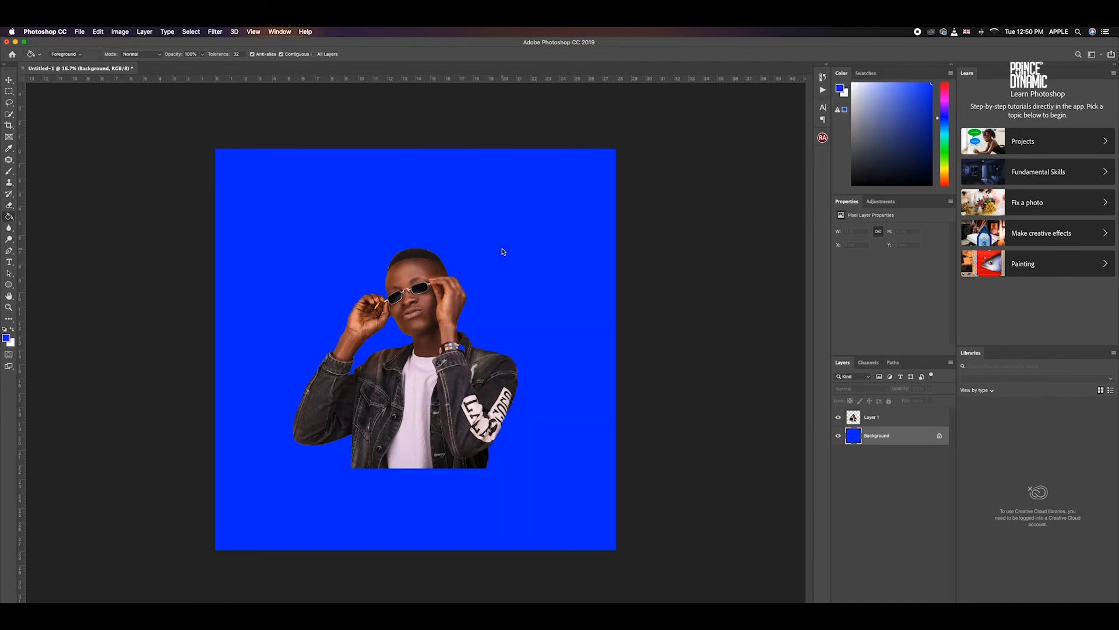
{"action": "key", "text": "super+z"}
{"action": "key", "text": "super+z"}
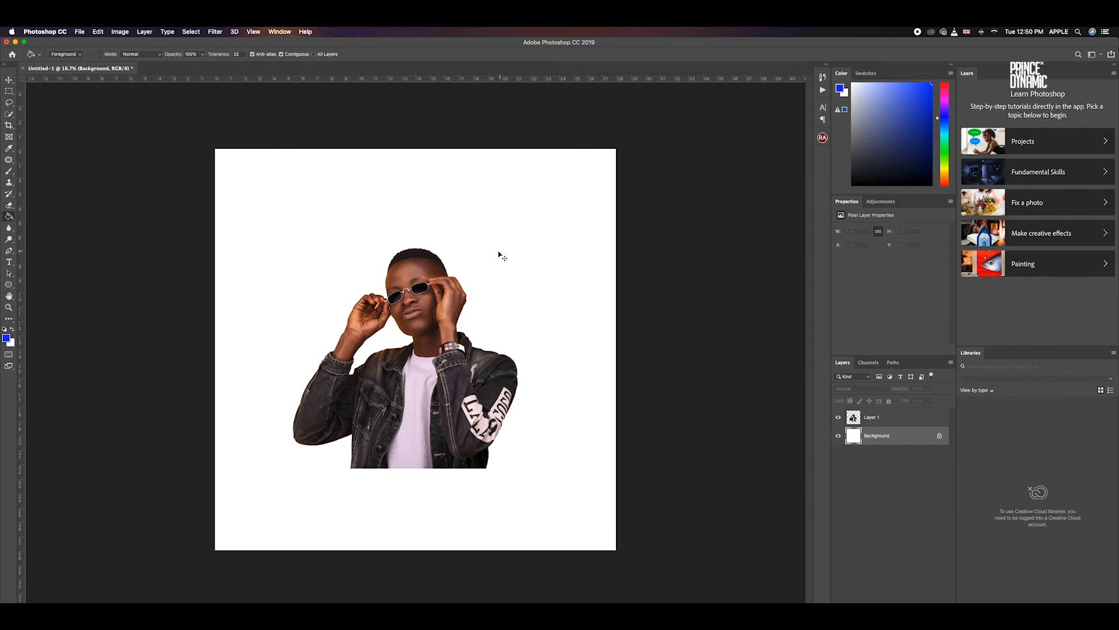
Reduce the Blur tool's brush size to 70 for working around the man's head.
{"action": "left_click", "coordinate": [8, 80]}
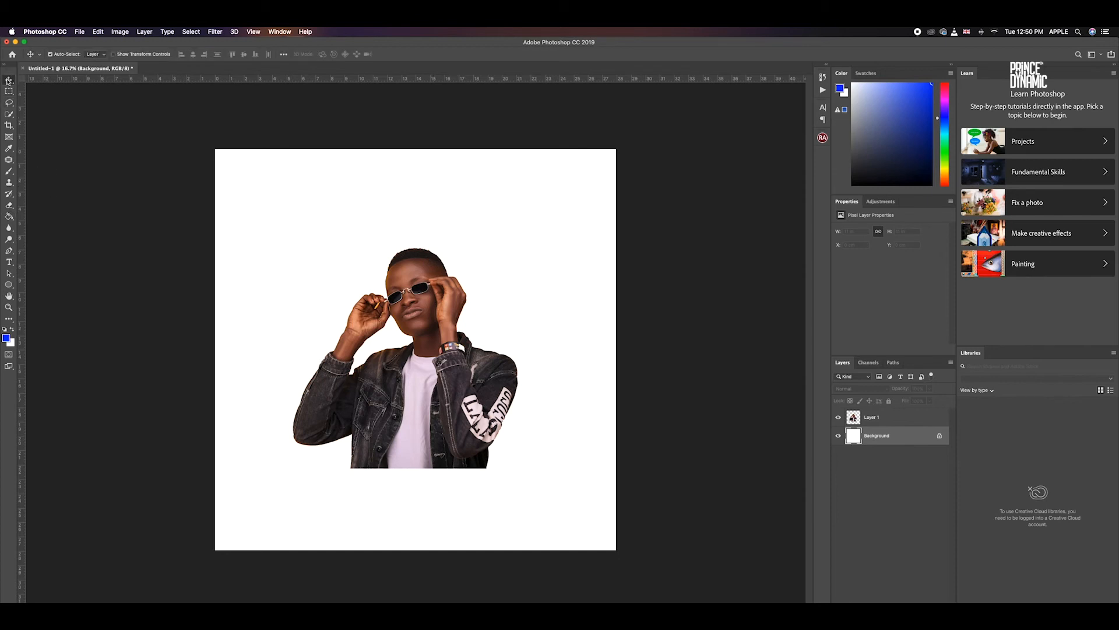
{"action": "left_click", "coordinate": [8, 230]}
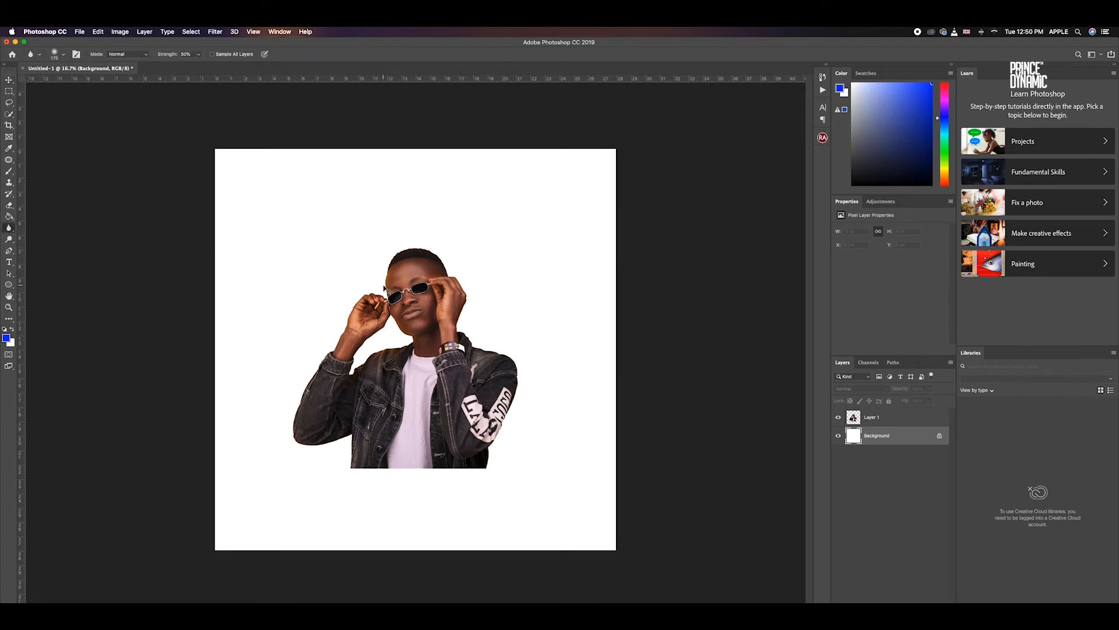
{"action": "scroll", "coordinate": [384, 287], "scroll_direction": "up", "scroll_amount": 4}
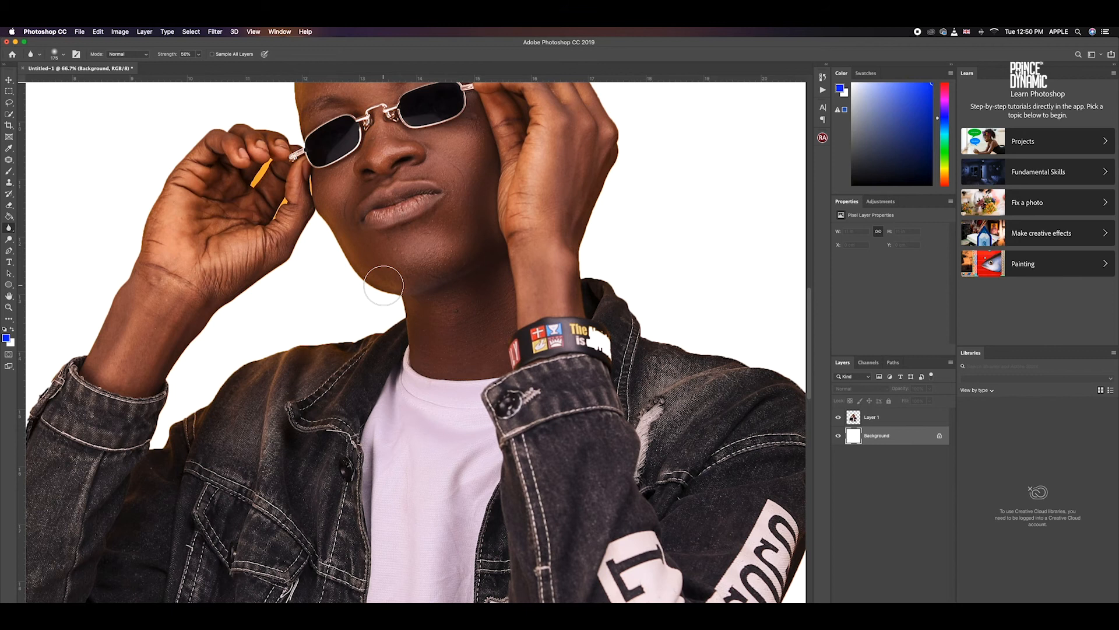
{"action": "scroll", "coordinate": [384, 286], "scroll_direction": "up", "scroll_amount": 6}
{"action": "key", "text": "bracketleft"}
{"action": "key", "text": "bracketleft"}
{"action": "key", "text": "bracketleft"}
{"action": "key", "text": "bracketleft"}
{"action": "key", "text": "bracketleft"}
{"action": "key", "text": "bracketleft"}
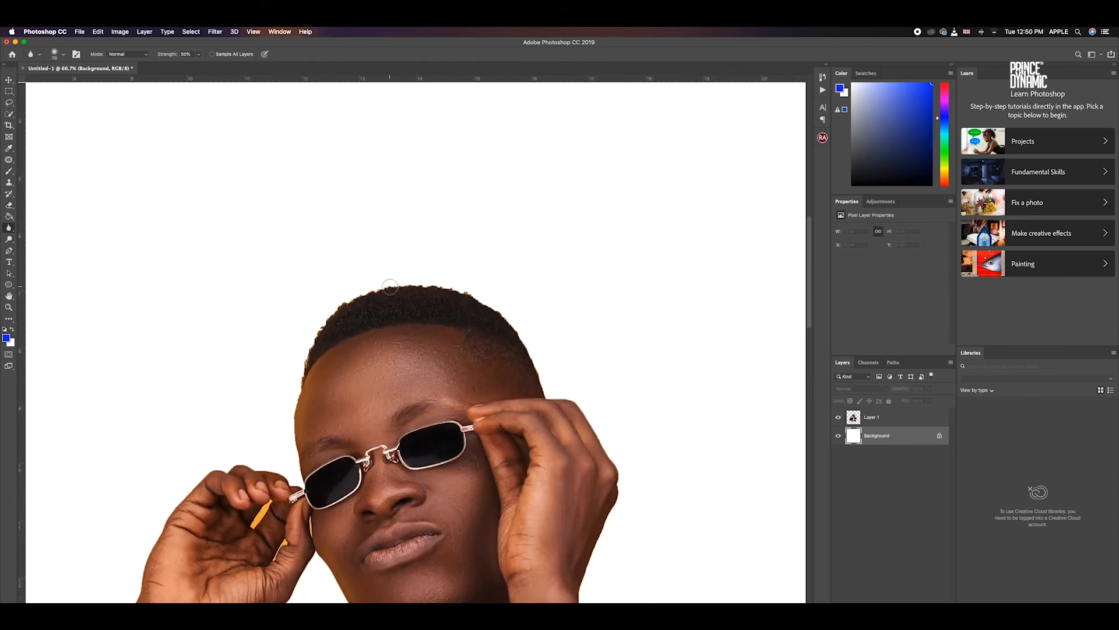
Blur the edge of the man's head along the forehead and hair on the cutout layer.
{"action": "left_click", "coordinate": [880, 421]}
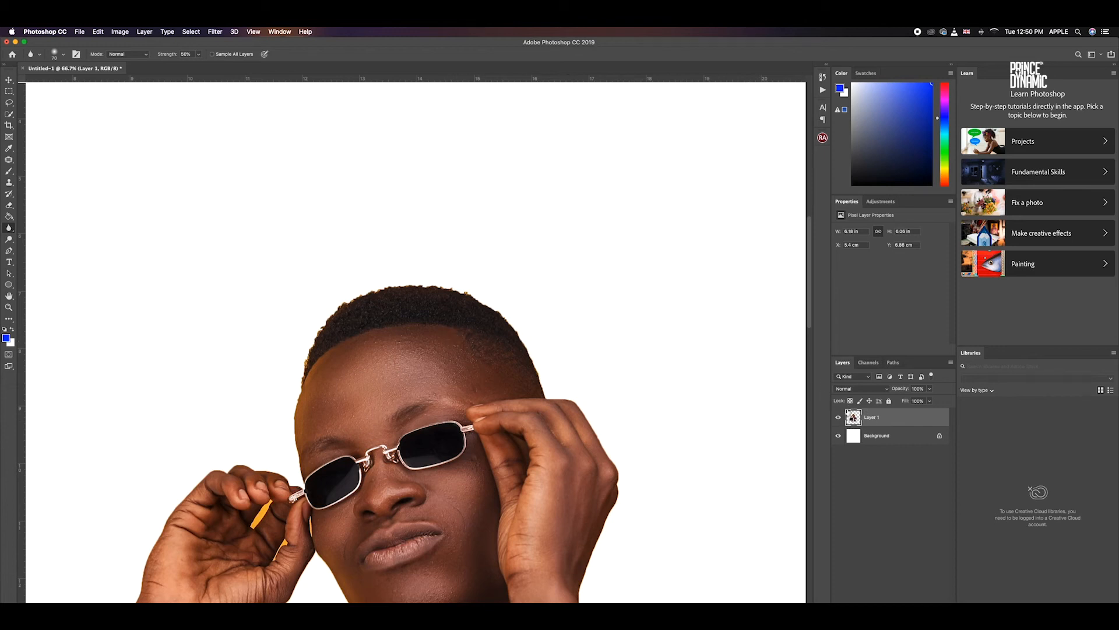
{"action": "scroll", "coordinate": [267, 425], "scroll_direction": "down", "scroll_amount": 1}
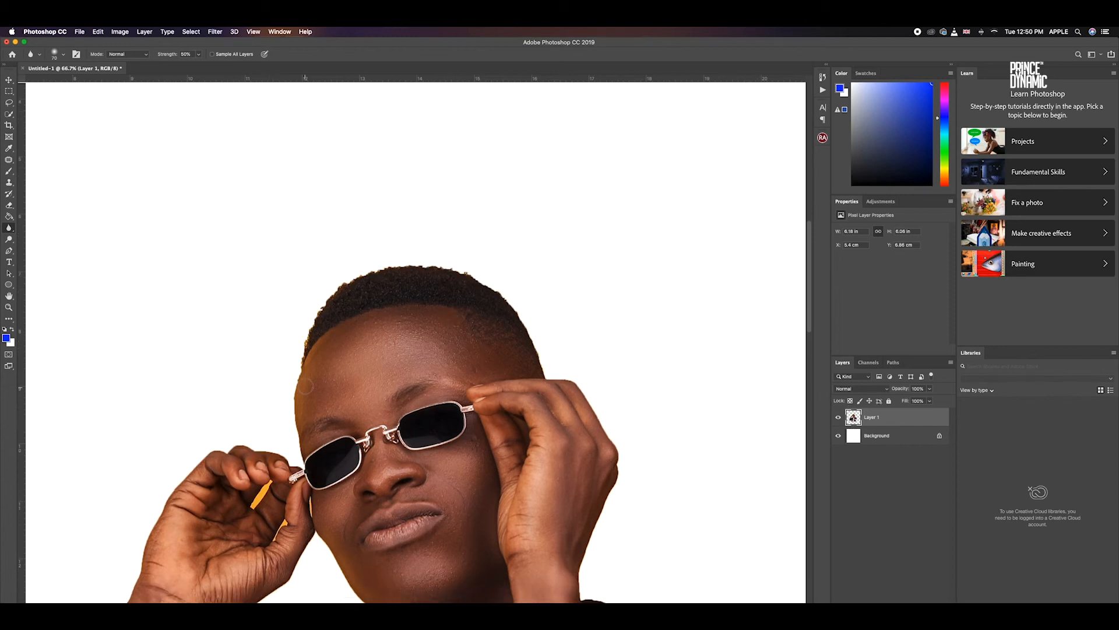
{"action": "mouse_move", "coordinate": [296, 382]}
{"action": "left_mouse_down"}
{"action": "mouse_move", "coordinate": [295, 419]}
{"action": "mouse_move", "coordinate": [312, 333]}
{"action": "left_mouse_up"}
{"action": "mouse_move", "coordinate": [325, 302]}
{"action": "left_mouse_down"}
{"action": "mouse_move", "coordinate": [393, 261]}
{"action": "mouse_move", "coordinate": [430, 263]}
{"action": "mouse_move", "coordinate": [480, 274]}
{"action": "mouse_move", "coordinate": [545, 348]}
{"action": "mouse_move", "coordinate": [429, 262]}
{"action": "mouse_move", "coordinate": [322, 300]}
{"action": "mouse_move", "coordinate": [295, 355]}
{"action": "mouse_move", "coordinate": [299, 461]}
{"action": "mouse_move", "coordinate": [243, 442]}
{"action": "mouse_move", "coordinate": [199, 459]}
{"action": "mouse_move", "coordinate": [156, 503]}
{"action": "mouse_move", "coordinate": [136, 566]}
{"action": "mouse_move", "coordinate": [220, 435]}
{"action": "left_mouse_up"}
{"action": "scroll", "coordinate": [9, 241], "scroll_direction": "left", "scroll_amount": 1}
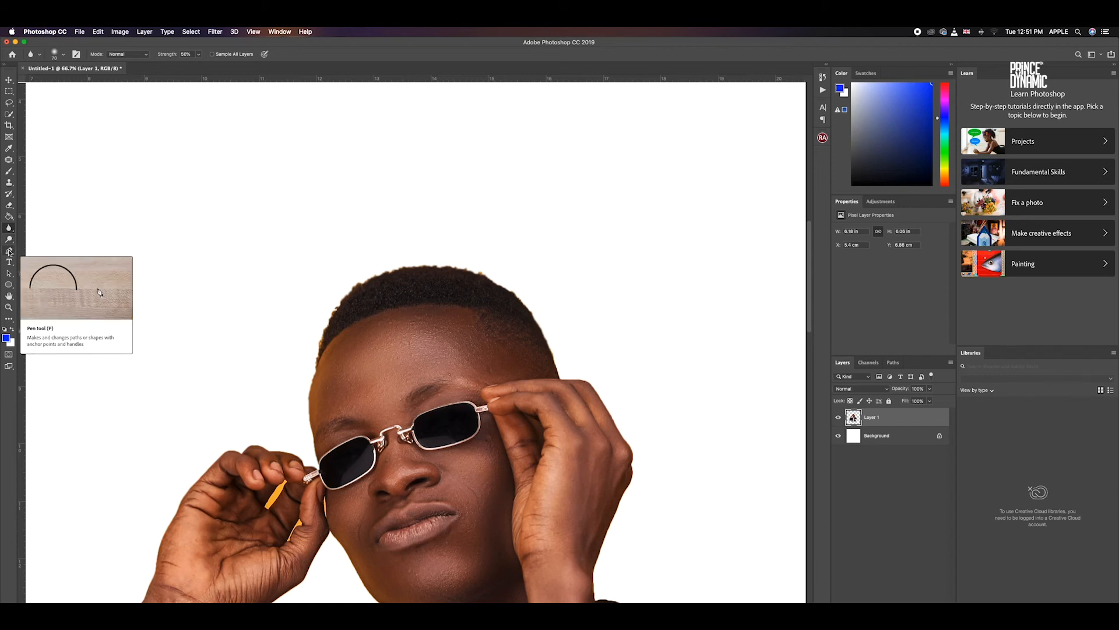
Draw a closed Pen tool path around the front part of the man's hair and upper forehead.
{"action": "left_click", "coordinate": [9, 252]}
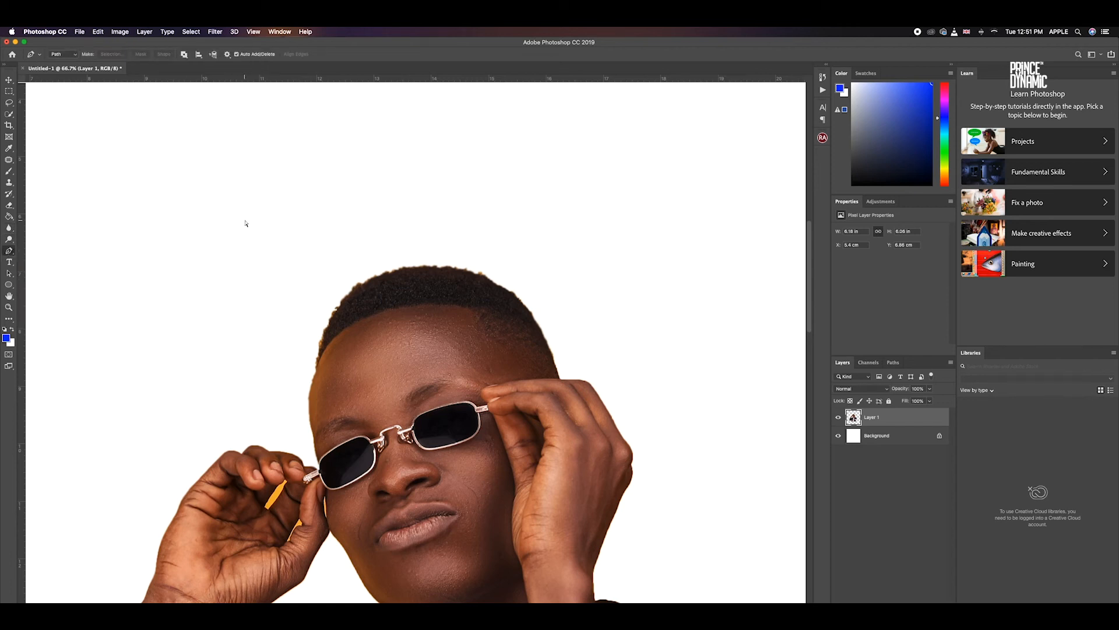
{"action": "key", "text": "super+minus"}
{"action": "key", "text": "super+minus"}
{"action": "key", "text": "super+minus"}
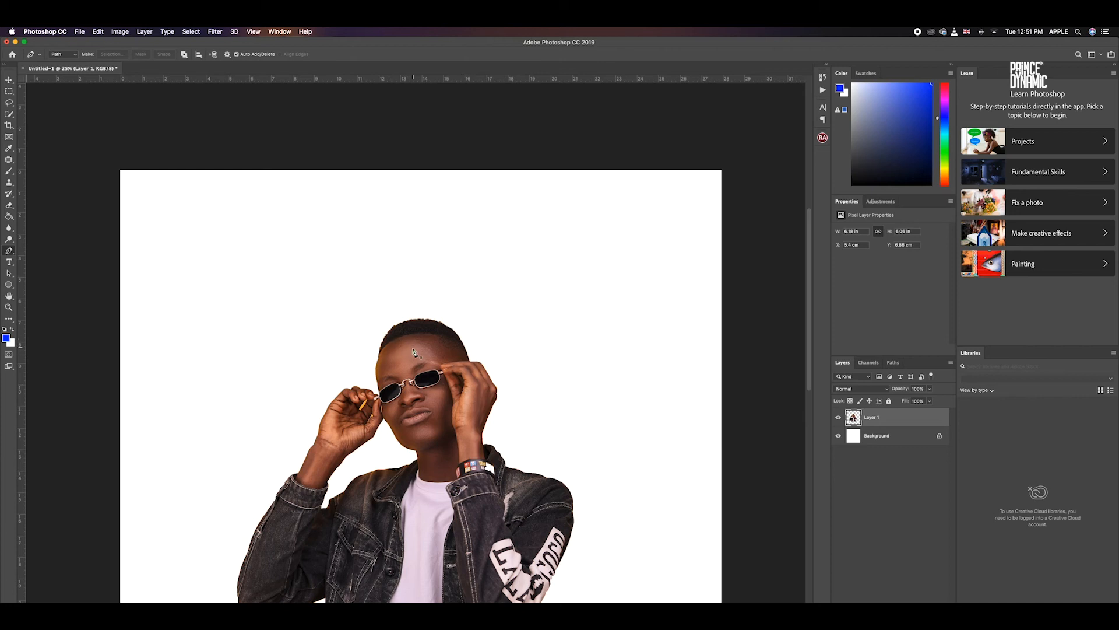
{"action": "key", "text": "super+plus"}
{"action": "key", "text": "super+plus"}
{"action": "key", "text": "super+plus"}
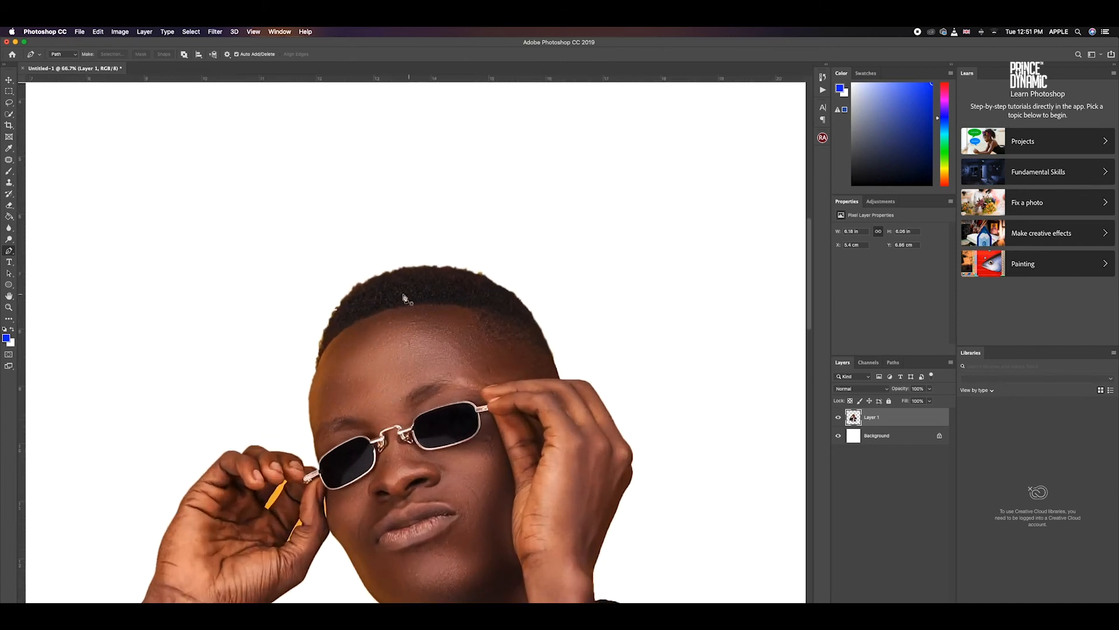
{"action": "left_click", "coordinate": [316, 366]}
{"action": "left_click", "coordinate": [326, 336]}
{"action": "left_click_drag", "start_coordinate": [354, 291], "coordinate": [455, 318]}
{"action": "left_click", "coordinate": [462, 269]}
{"action": "left_click_drag", "start_coordinate": [435, 331], "coordinate": [373, 339]}
{"action": "left_click_drag", "start_coordinate": [349, 342], "coordinate": [327, 345]}
{"action": "left_click", "coordinate": [316, 367]}
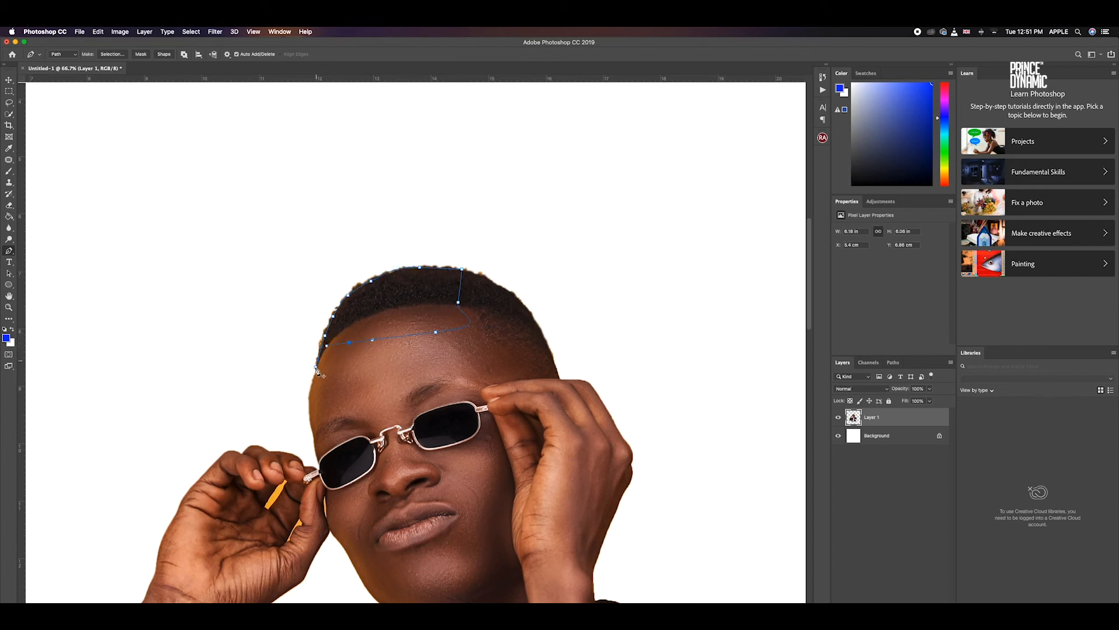
Convert the hair path into a new anti-aliased selection with a feather radius of 0 pixels.
{"action": "right_click", "coordinate": [410, 304]}
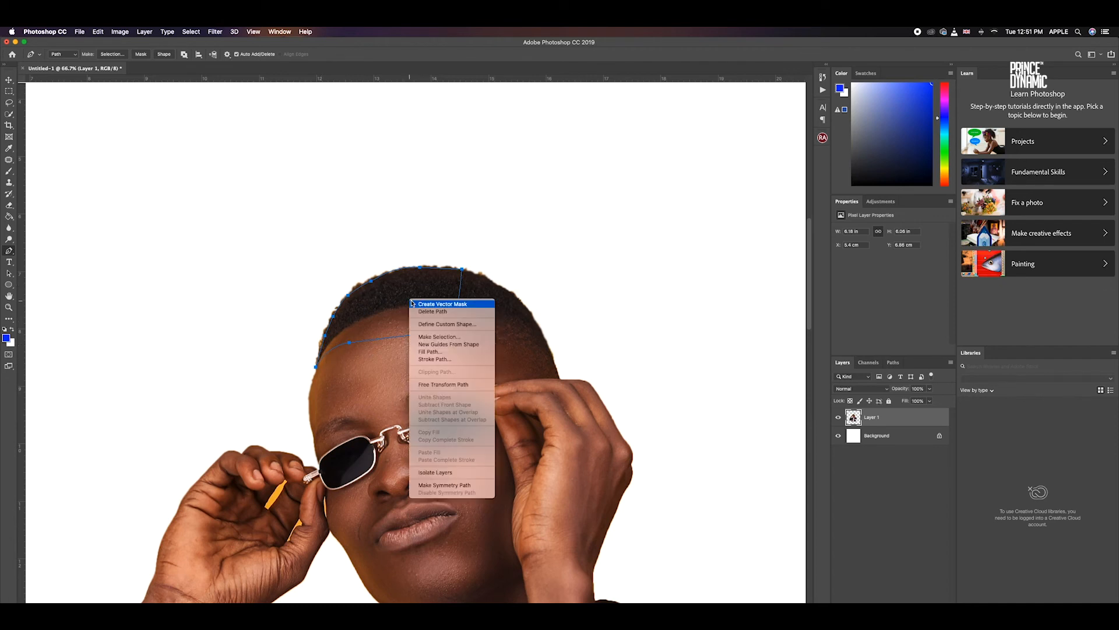
{"action": "left_click", "coordinate": [442, 338]}
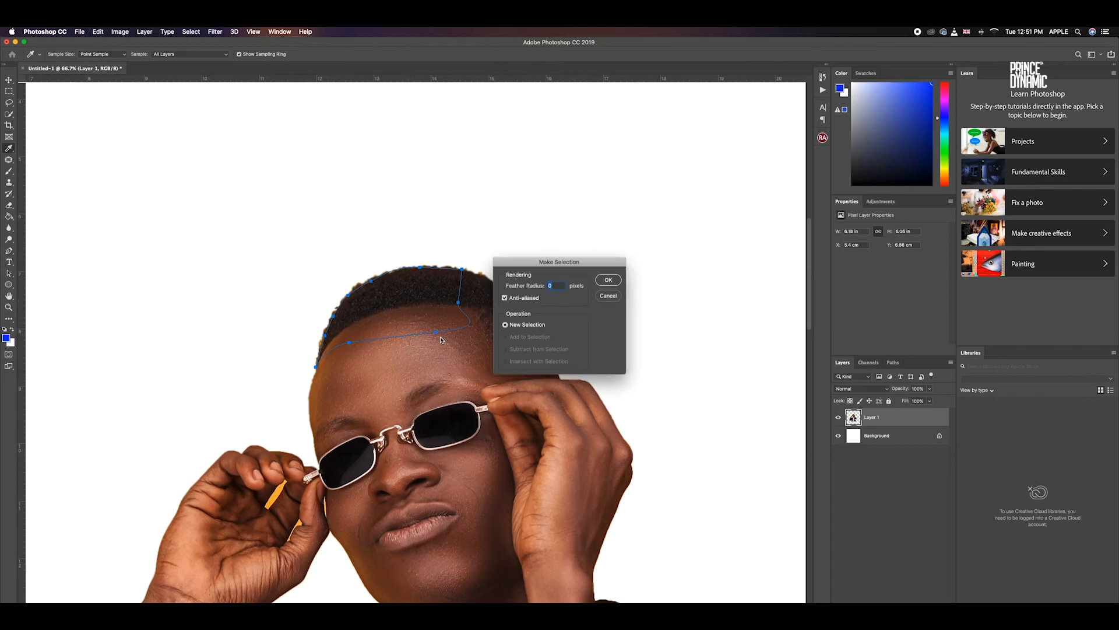
{"action": "left_click", "coordinate": [606, 281]}
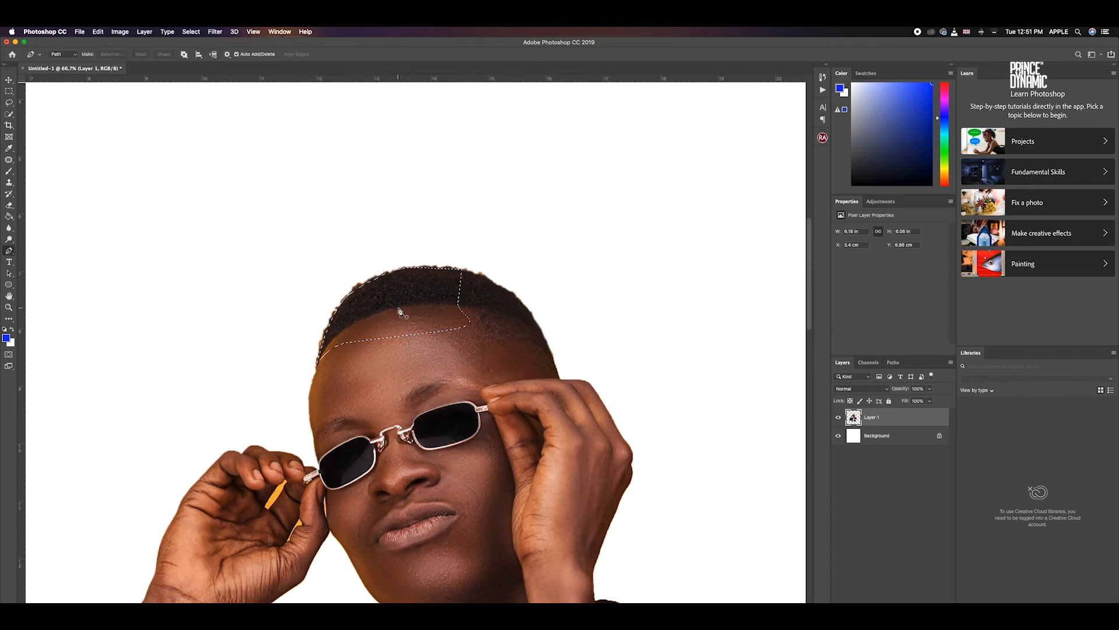
Move the selected hair piece up and away from the man's head, deselect it, and undo these changes.
{"action": "key", "text": "v"}
{"action": "left_click_drag", "start_coordinate": [400, 312], "coordinate": [260, 206]}
{"action": "key", "text": "ctrl+d"}
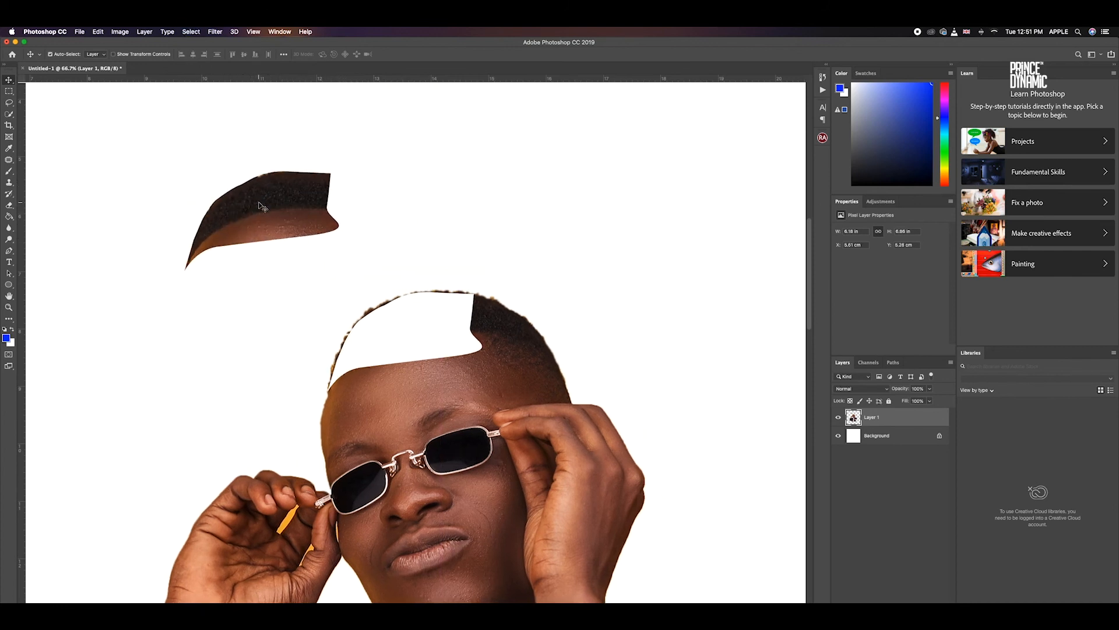
{"action": "key", "text": "super+minus"}
{"action": "key", "text": "super+minus"}
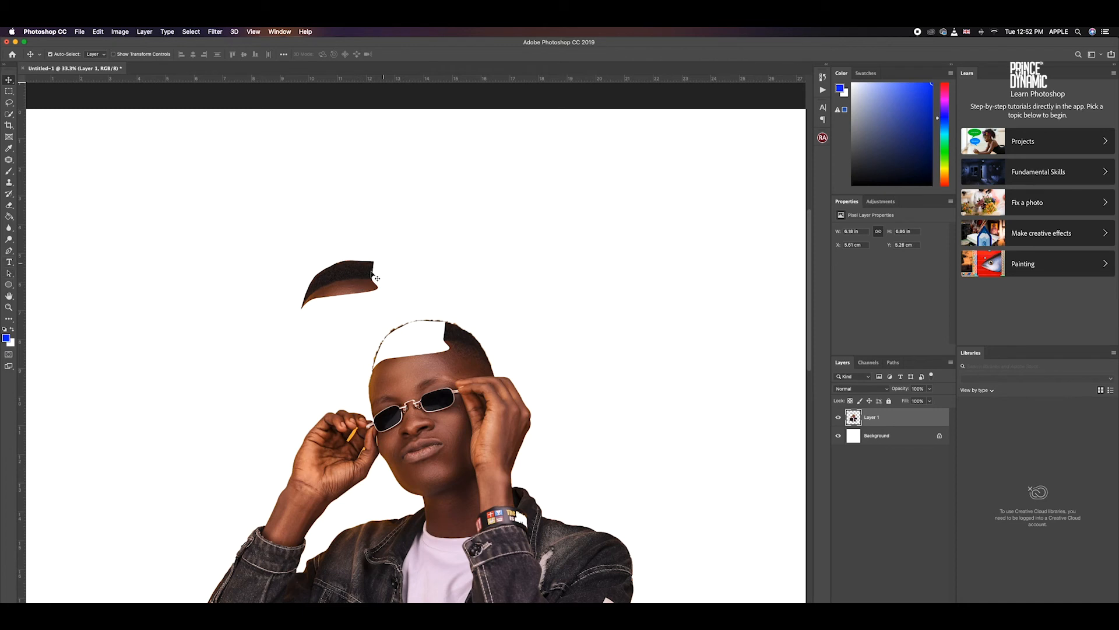
{"action": "key", "text": "super+z"}
{"action": "key", "text": "super+z"}
{"action": "key", "text": "super+z"}
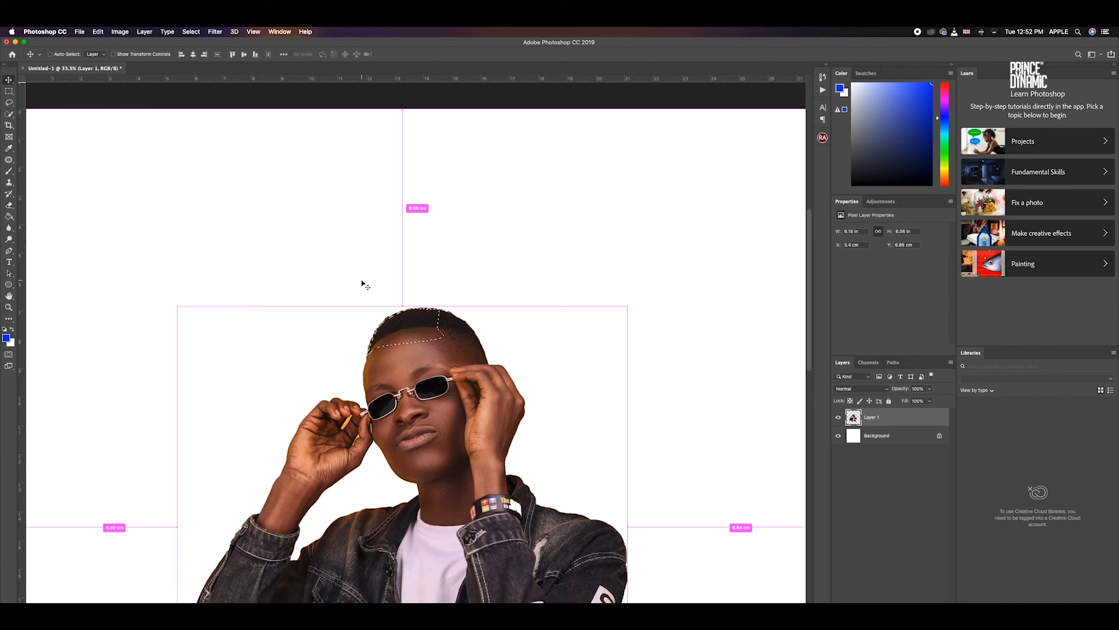
Deselect the selected hair area on the cutout layer.
{"action": "key", "text": "super+d"}
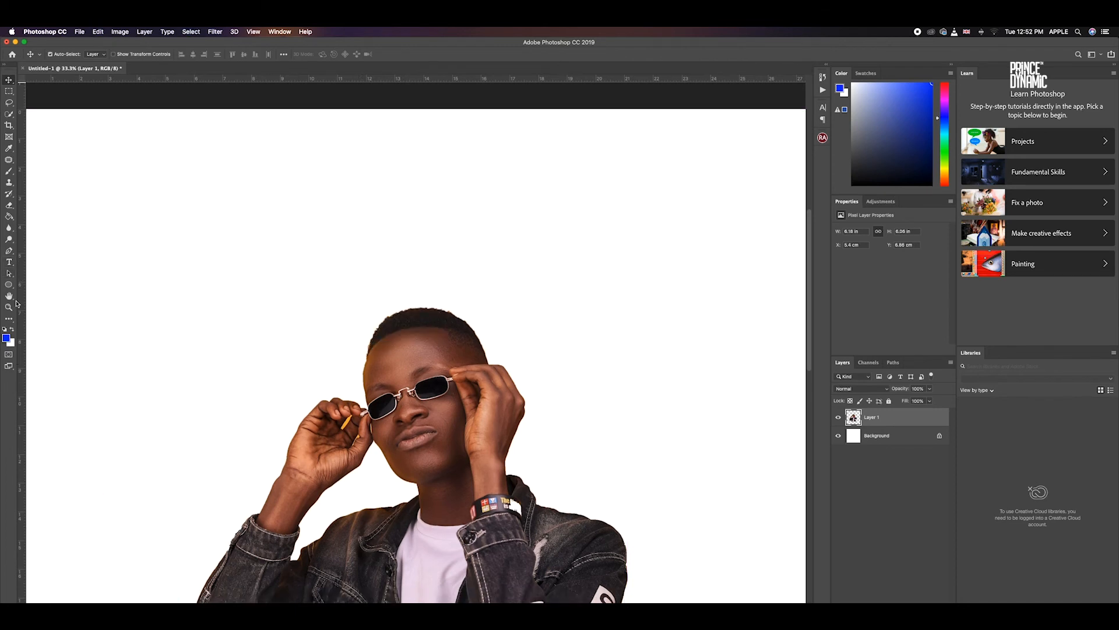
Add the text PRINCEDYNAMIC in blue above the man's head with the Type tool.
{"action": "left_click", "coordinate": [10, 263]}
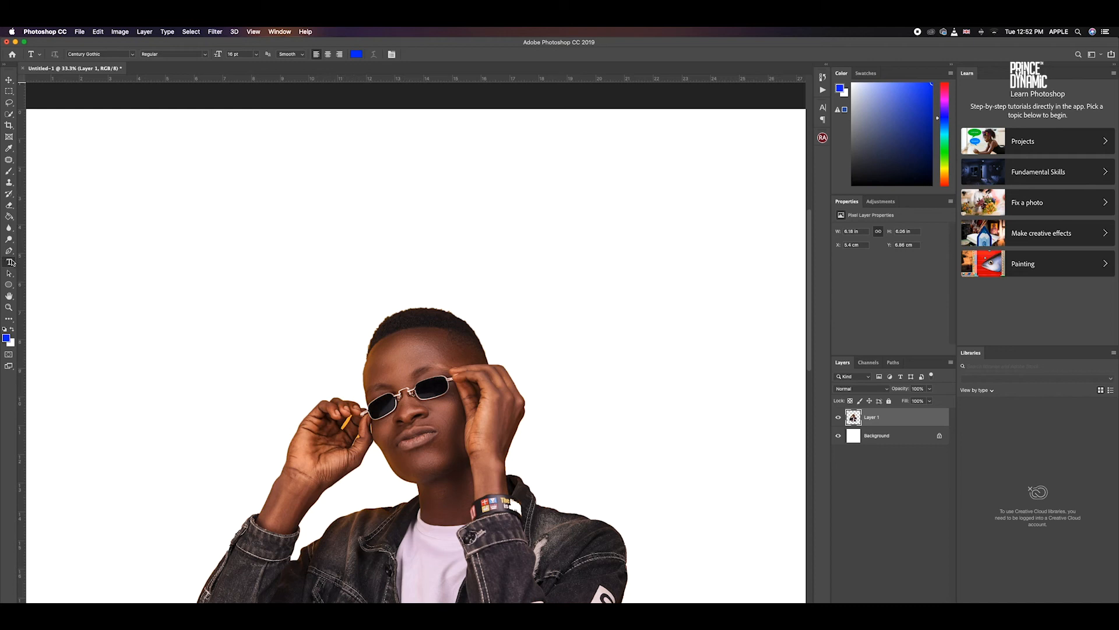
{"action": "left_click", "coordinate": [329, 179]}
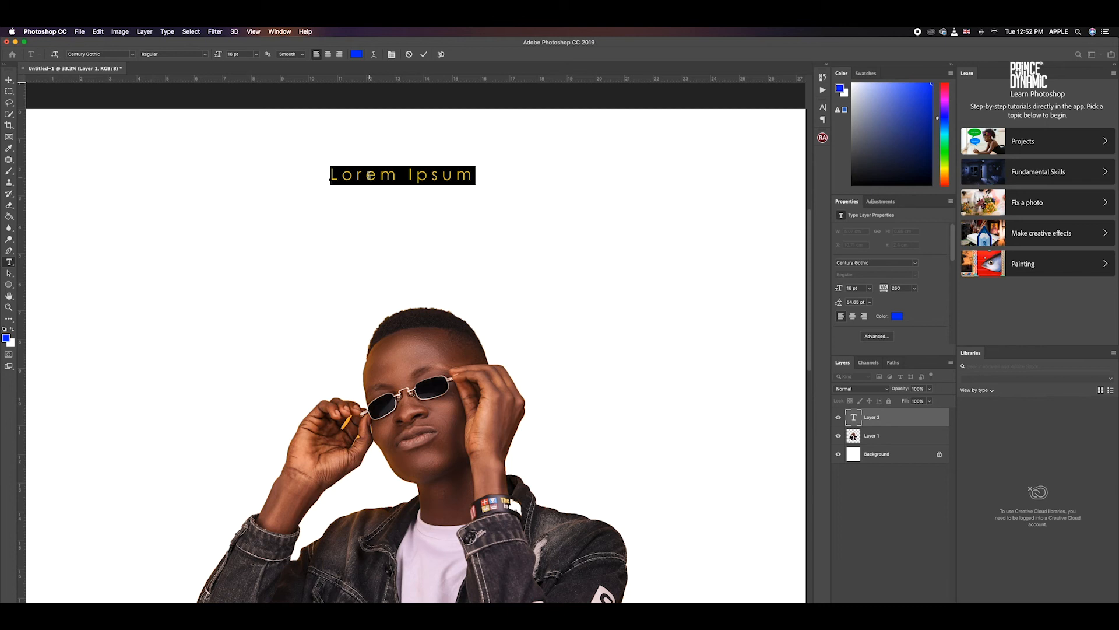
{"action": "type", "text": "P"}
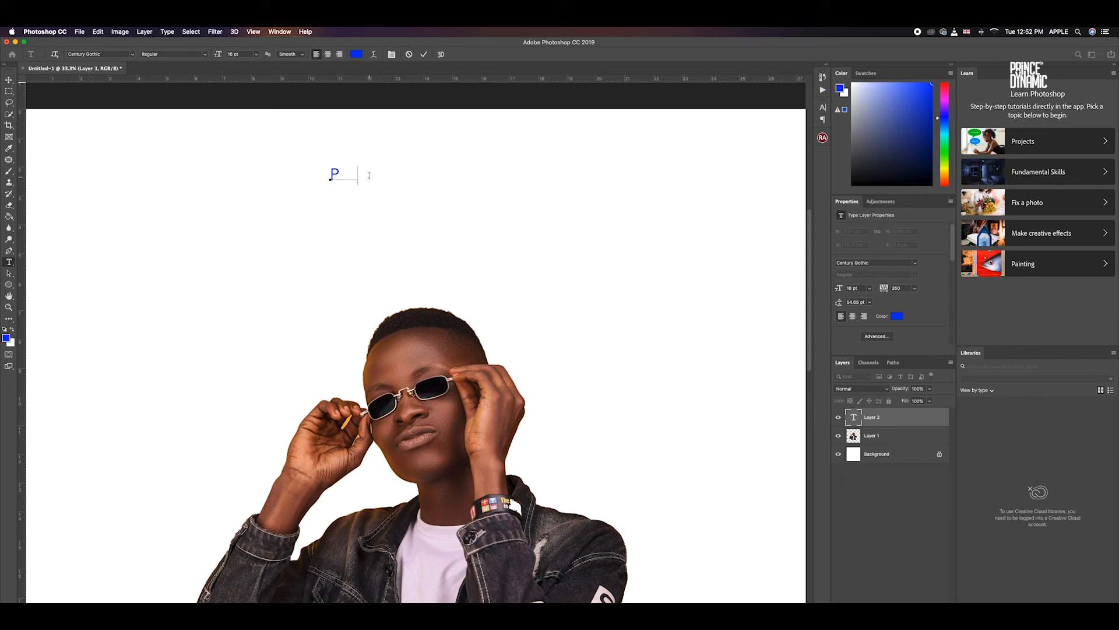
{"action": "type", "text": "RINCEDYNAMIC"}
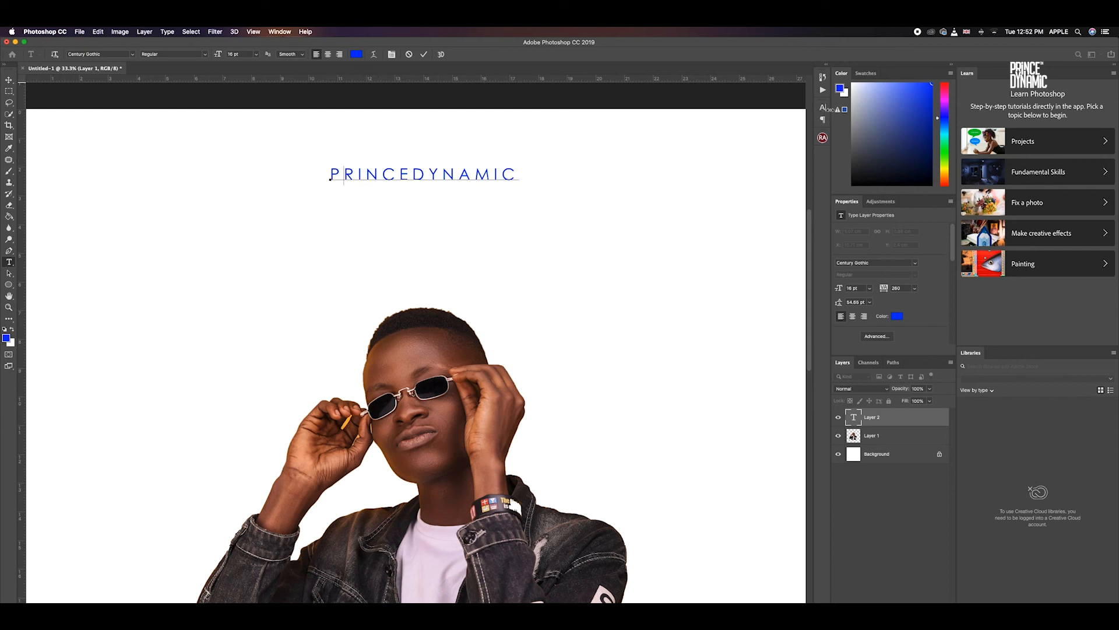
Set the tracking of the whole PRINCEDYNAMIC text to -40.
{"action": "left_click", "coordinate": [824, 108]}
{"action": "left_click", "coordinate": [447, 175]}
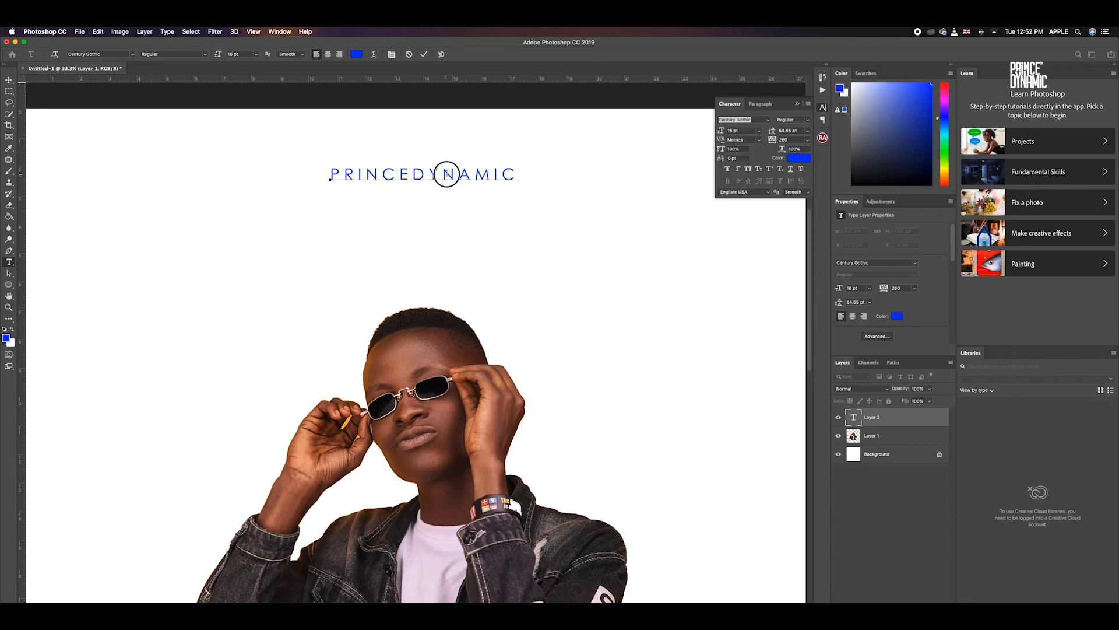
{"action": "key", "text": "super+a"}
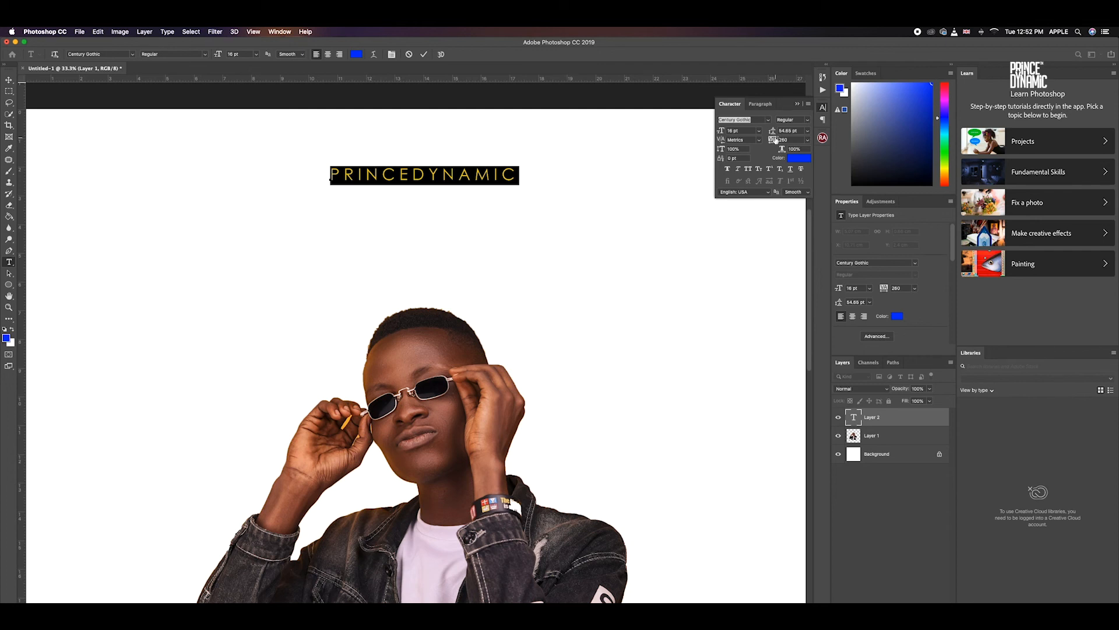
{"action": "mouse_move", "coordinate": [774, 140]}
{"action": "left_mouse_down"}
{"action": "mouse_move", "coordinate": [739, 139]}
{"action": "mouse_move", "coordinate": [783, 140]}
{"action": "left_mouse_up"}
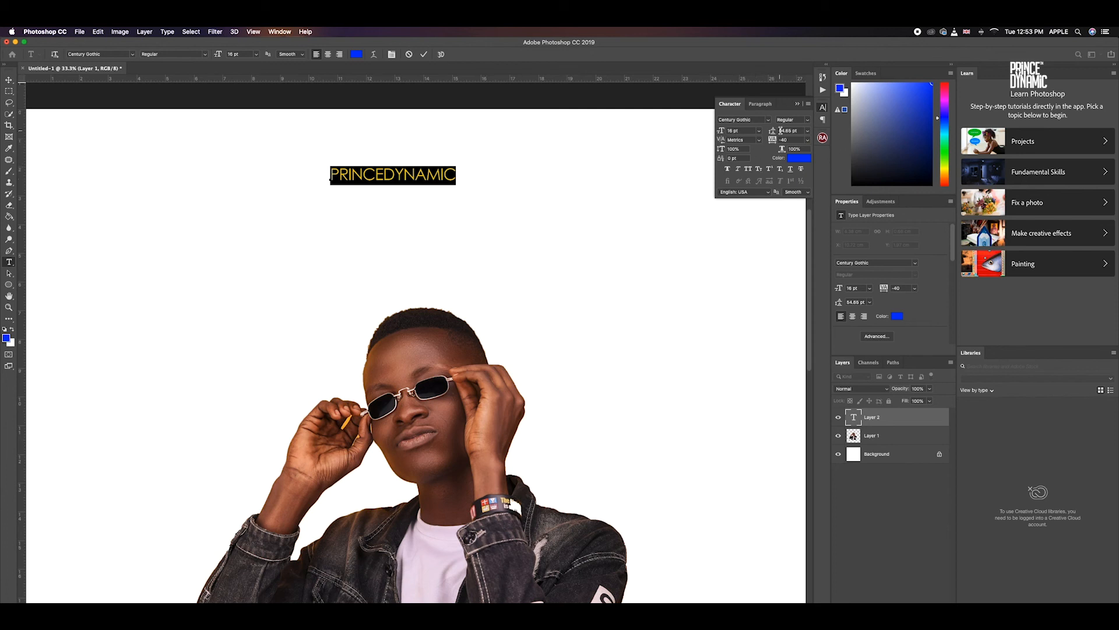
Add a second text line reading GRAPHICS and reduce the leading until the two lines nearly touch.
{"action": "left_click", "coordinate": [455, 174]}
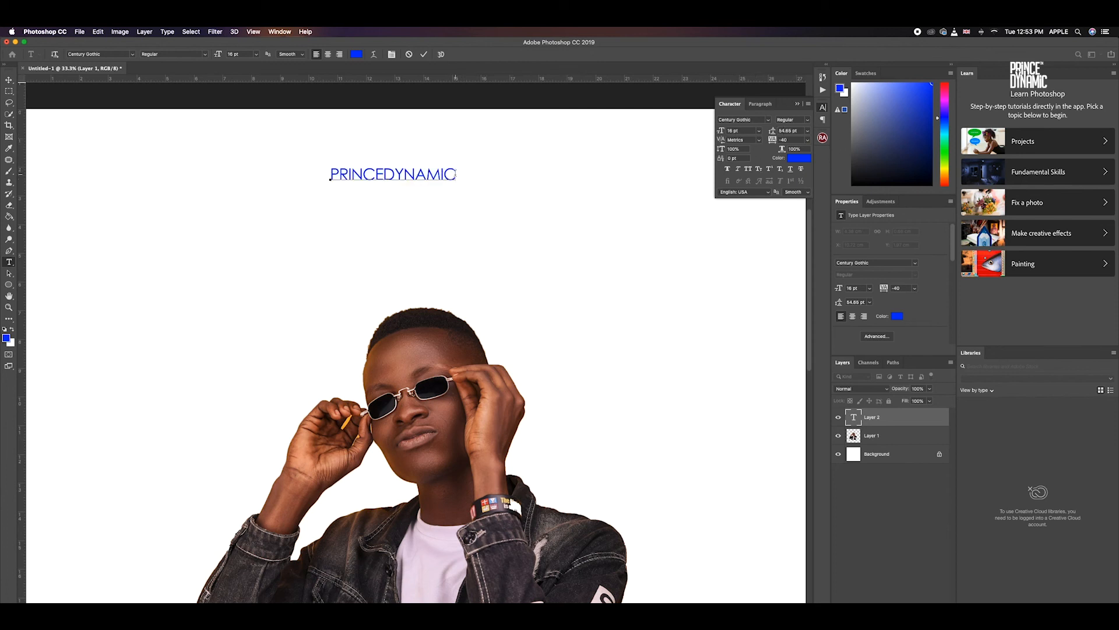
{"action": "key", "text": "Return"}
{"action": "type", "text": "GRAPHICS"}
{"action": "key", "text": "super+a"}
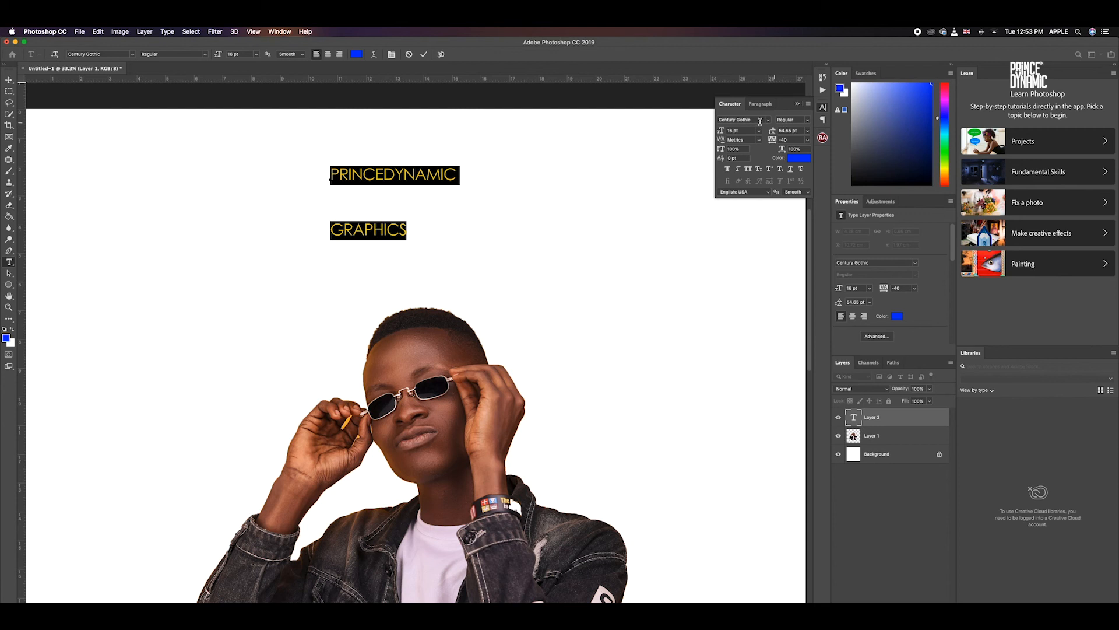
{"action": "mouse_move", "coordinate": [773, 133]}
{"action": "left_mouse_down"}
{"action": "mouse_move", "coordinate": [755, 133]}
{"action": "mouse_move", "coordinate": [771, 132]}
{"action": "left_mouse_up"}
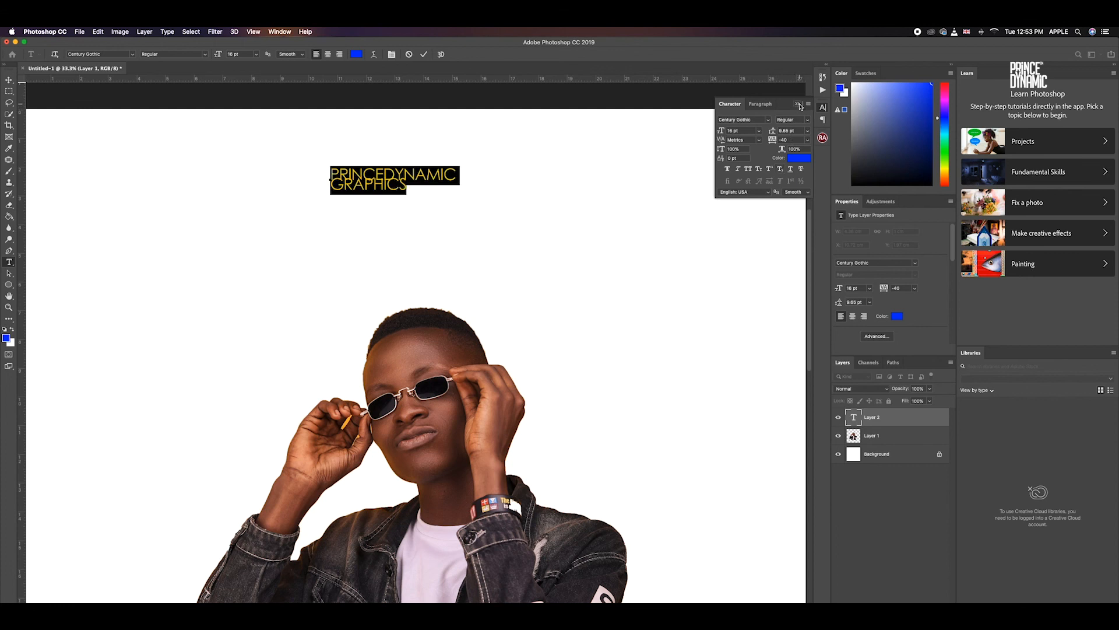
{"action": "left_click", "coordinate": [797, 104]}
Move the PRINCEDYNAMIC GRAPHICS text down toward the man's head, and delete the text layer.
{"action": "left_click", "coordinate": [9, 79]}
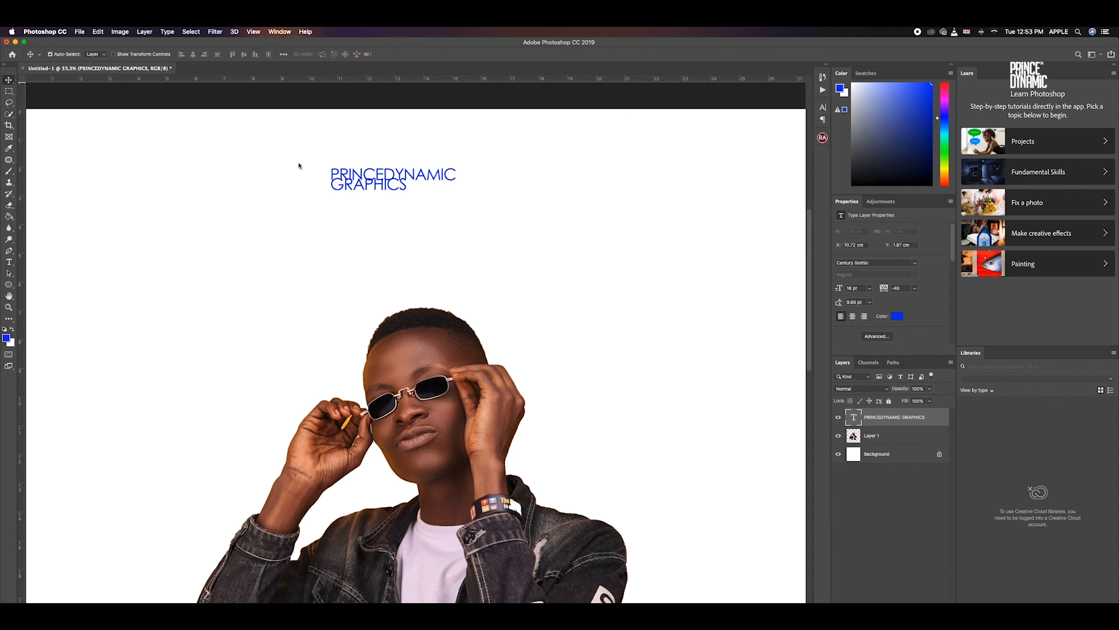
{"action": "left_click_drag", "start_coordinate": [383, 186], "coordinate": [398, 229]}
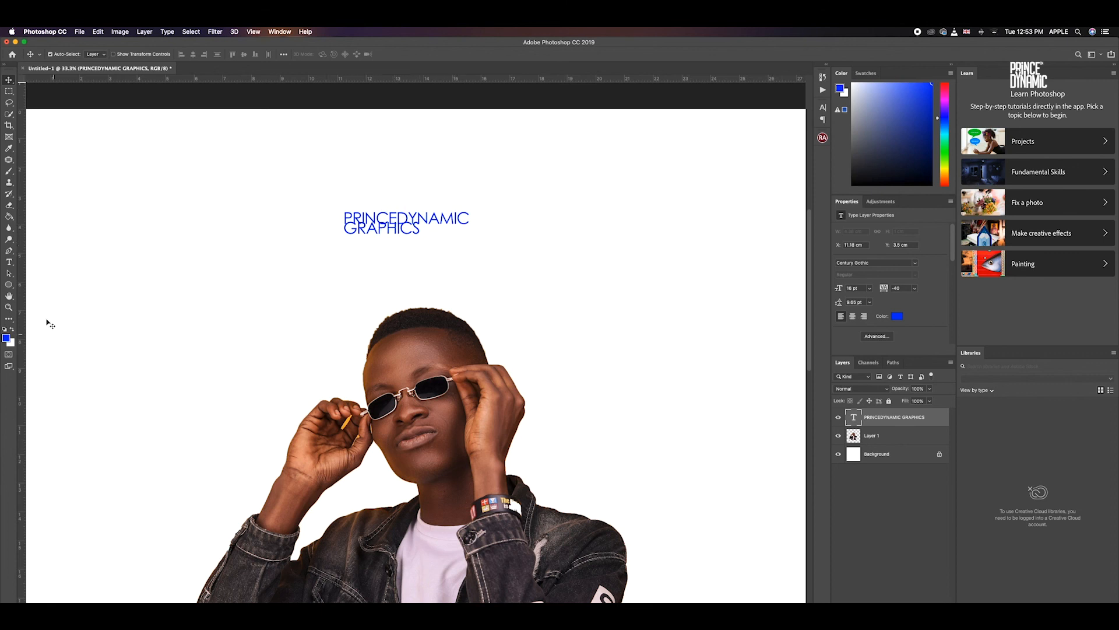
{"action": "key", "text": "BackSpace"}
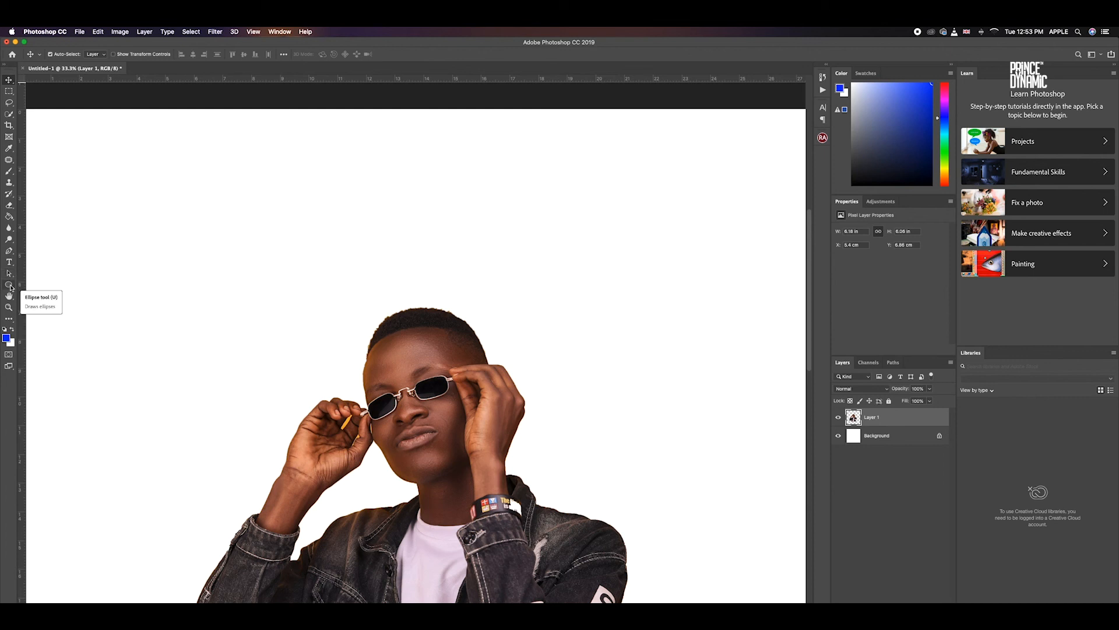
Draw a blue circle about 1893 px wide over the man's head and an overlapping 1840 × 889 px rounded rectangle with 10 px corners.
{"action": "left_click", "coordinate": [9, 285]}
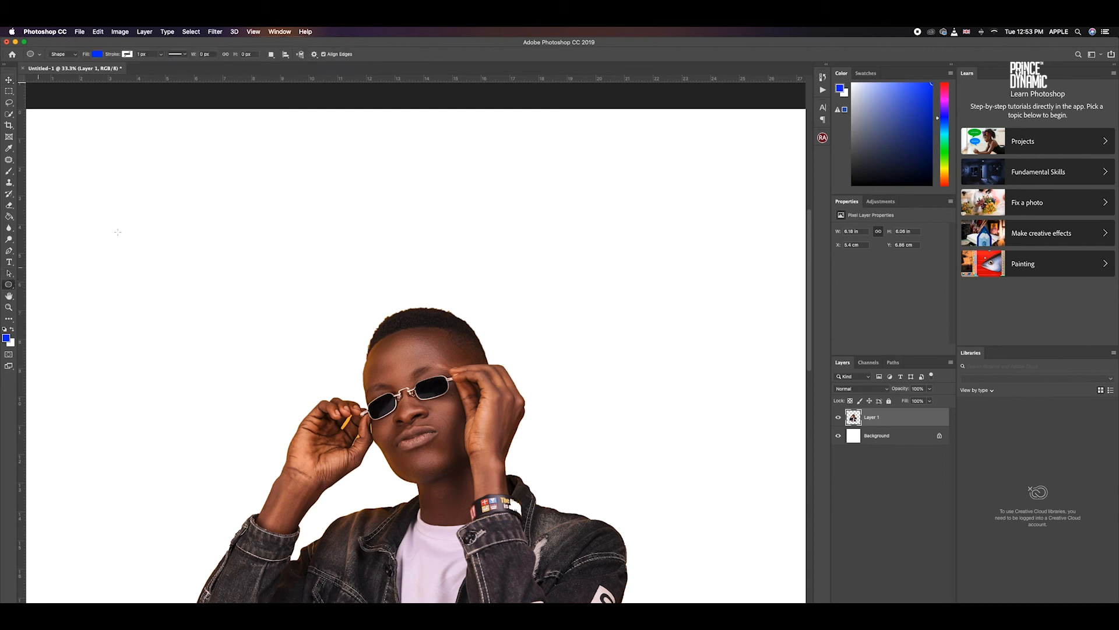
{"action": "left_click_drag", "start_coordinate": [313, 175], "coordinate": [700, 444]}
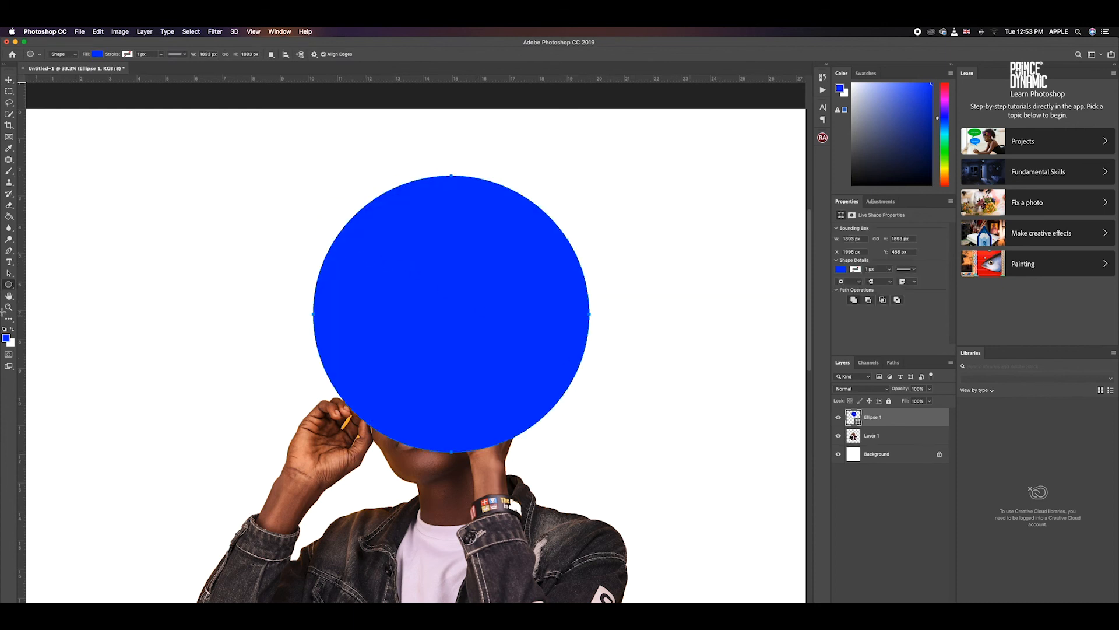
{"action": "right_click", "coordinate": [9, 285]}
{"action": "left_click", "coordinate": [52, 293]}
{"action": "left_click_drag", "start_coordinate": [122, 224], "coordinate": [390, 352]}
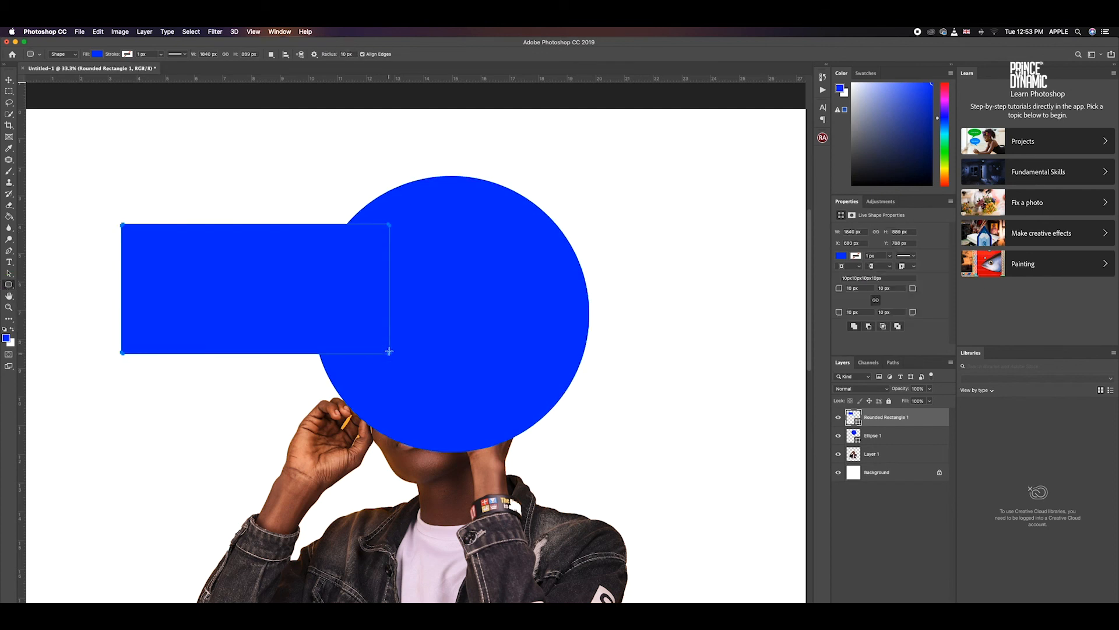
Draw a blue rectangle about 1070 × 698 px beside the circle and shift it slightly toward the circle.
{"action": "right_click", "coordinate": [10, 285]}
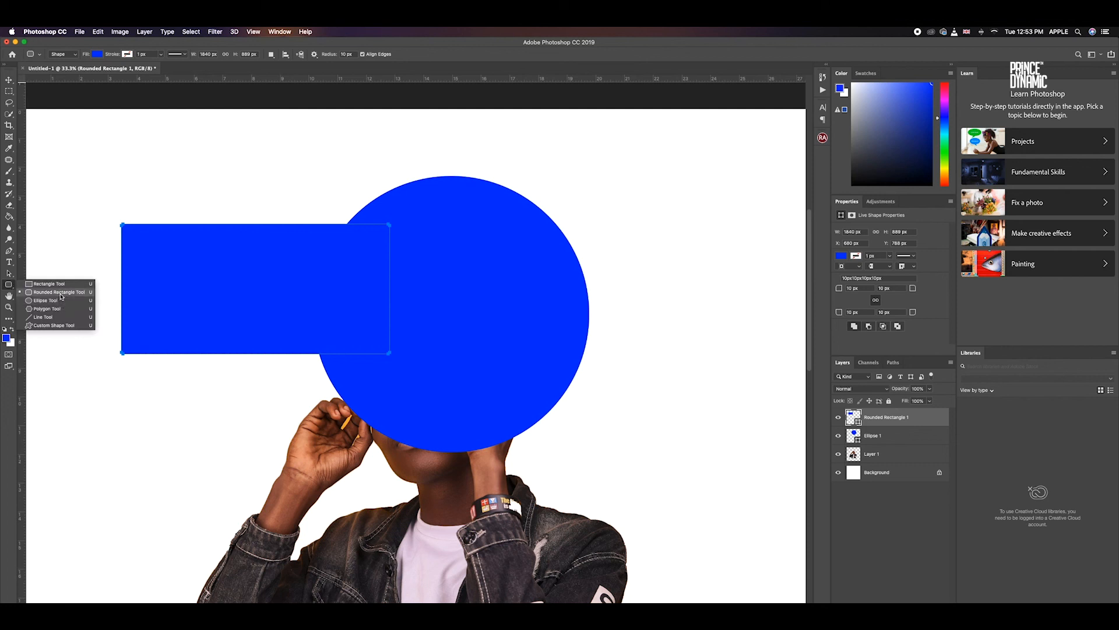
{"action": "left_click", "coordinate": [51, 284]}
{"action": "left_click_drag", "start_coordinate": [611, 193], "coordinate": [767, 292]}
{"action": "left_click", "coordinate": [9, 80]}
{"action": "left_click_drag", "start_coordinate": [702, 232], "coordinate": [696, 231]}
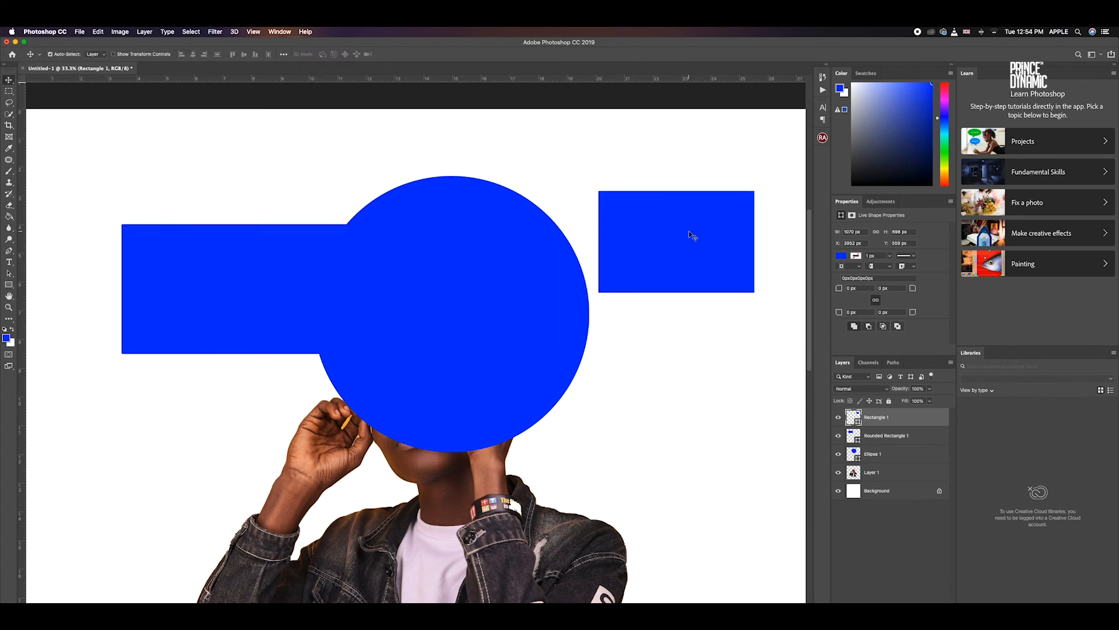
Delete the blue rectangle, the circle and the rounded rectangle.
{"action": "key", "text": "Delete"}
{"action": "left_click", "coordinate": [499, 288]}
{"action": "key", "text": "Delete"}
{"action": "left_click", "coordinate": [280, 292]}
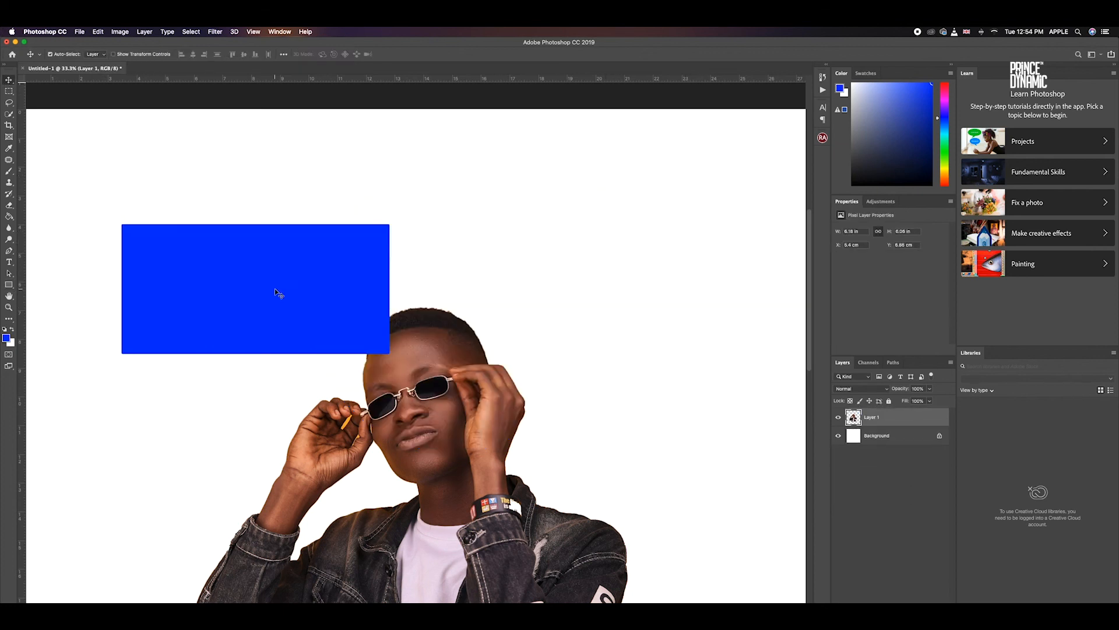
{"action": "key", "text": "Delete"}
Reposition the man's cutout near the middle of the canvas, at about X 5.34 cm and Y 5.8 cm.
{"action": "left_click_drag", "start_coordinate": [405, 408], "coordinate": [402, 321]}
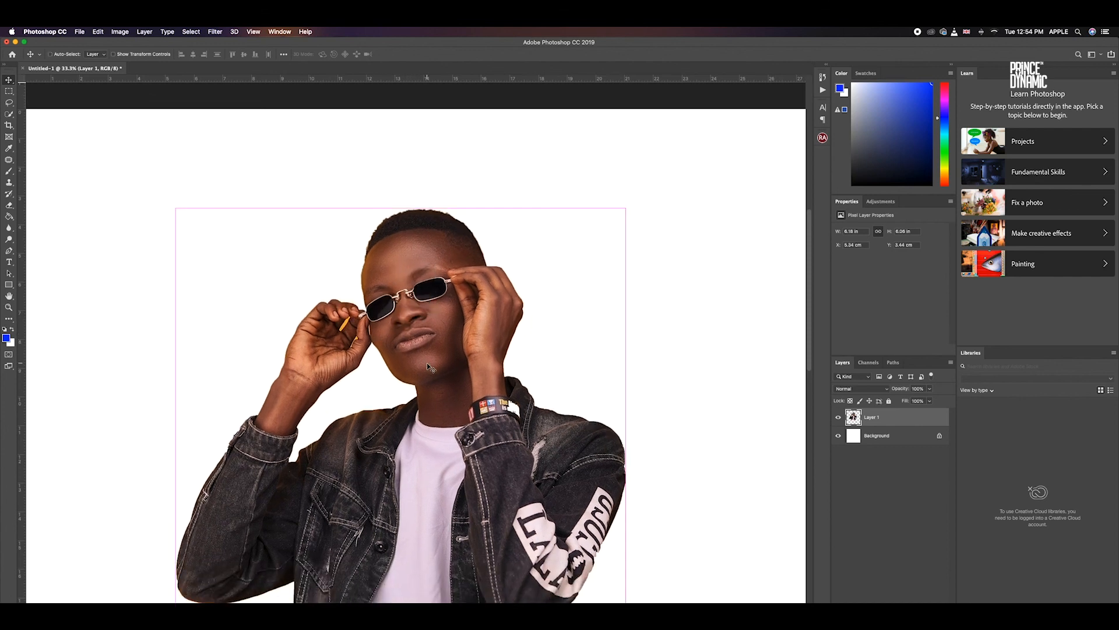
{"action": "key", "text": "super+minus"}
{"action": "key", "text": "super+minus"}
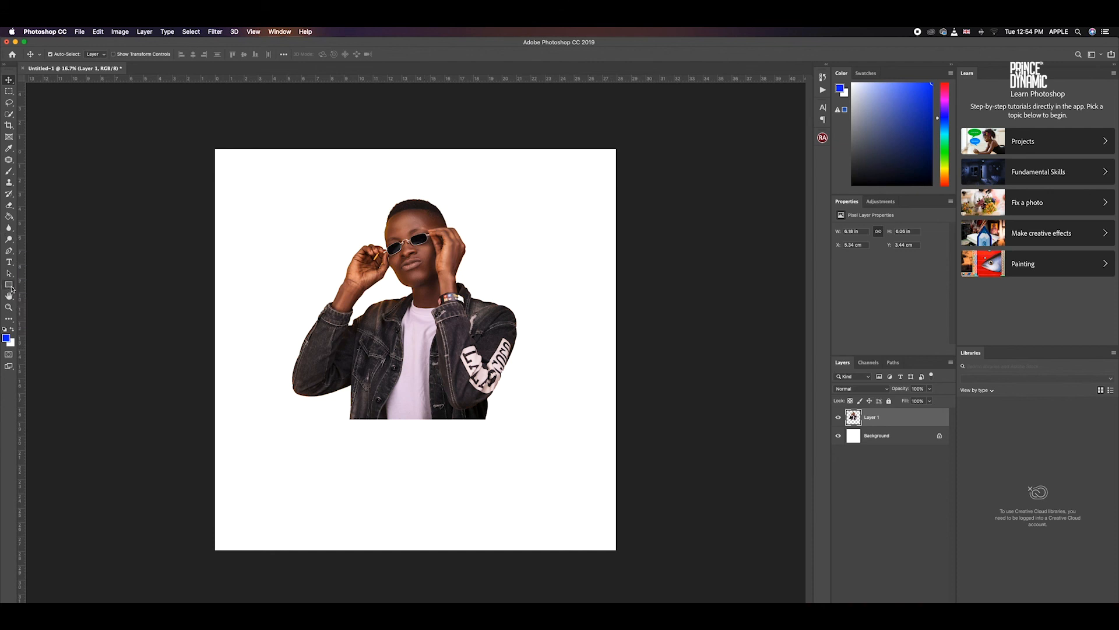
{"action": "left_click_drag", "start_coordinate": [429, 316], "coordinate": [429, 442]}
{"action": "left_click_drag", "start_coordinate": [428, 358], "coordinate": [416, 328]}
{"action": "left_click_drag", "start_coordinate": [424, 274], "coordinate": [424, 274]}
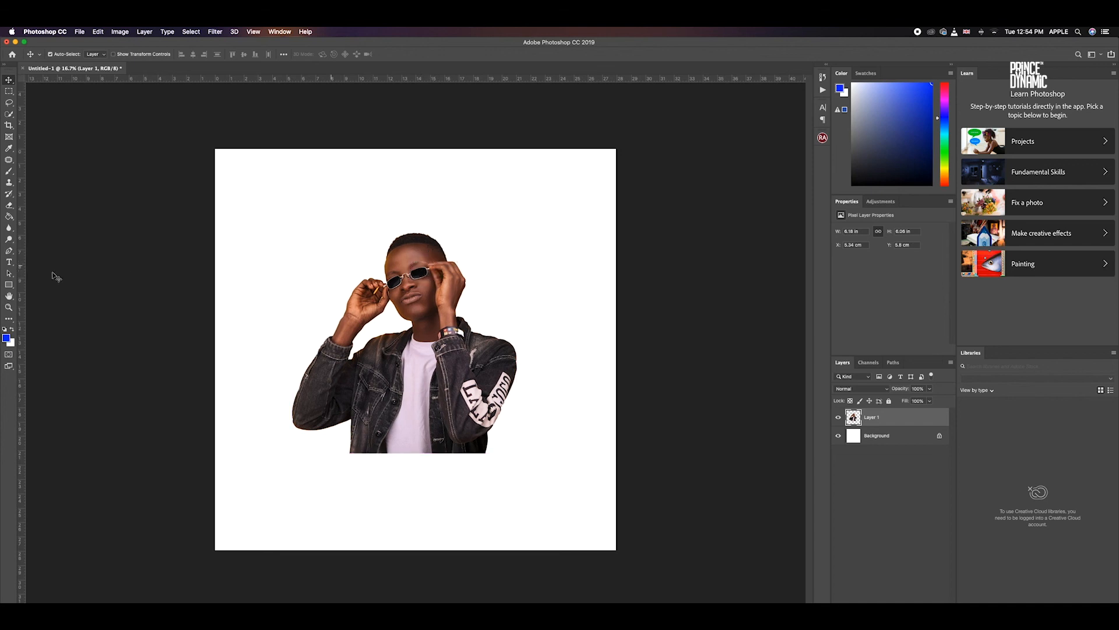
Try the Hand tool on the canvas and use the Zoom tool to set the view to about 13.8%.
{"action": "left_click", "coordinate": [9, 297]}
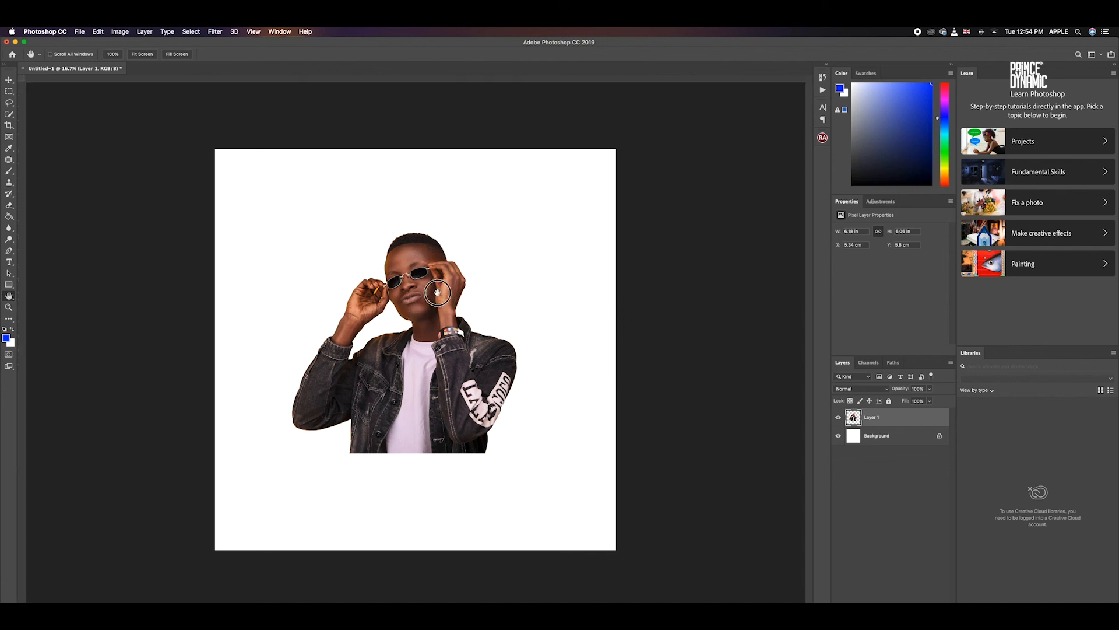
{"action": "left_click", "coordinate": [9, 81]}
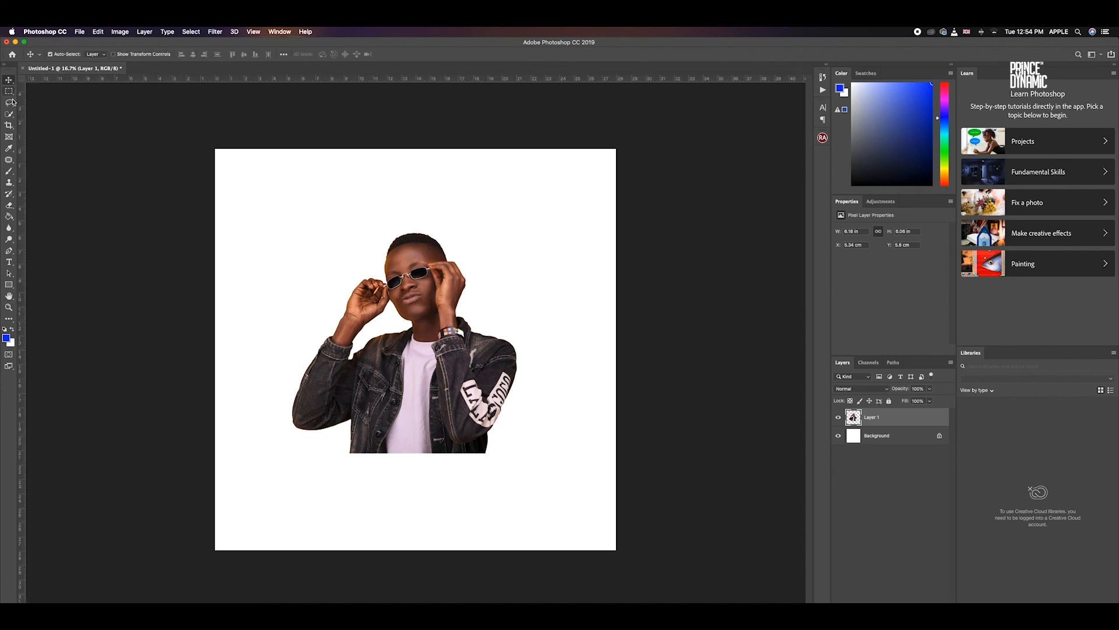
{"action": "left_click", "coordinate": [10, 308]}
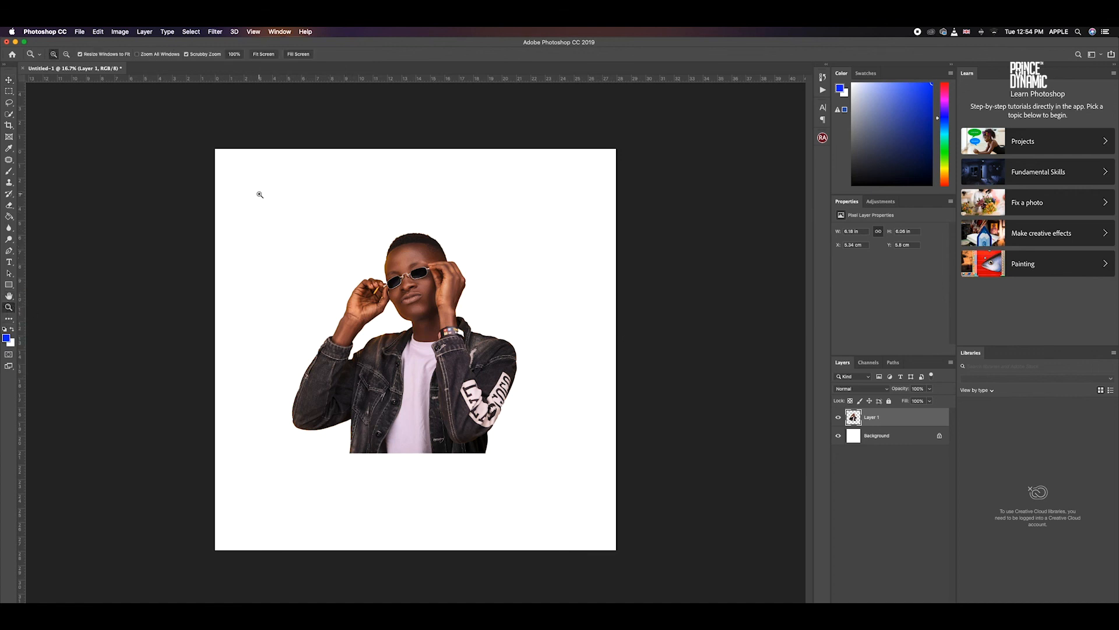
{"action": "left_click_drag", "start_coordinate": [366, 236], "coordinate": [432, 246]}
{"action": "left_click", "coordinate": [9, 80]}
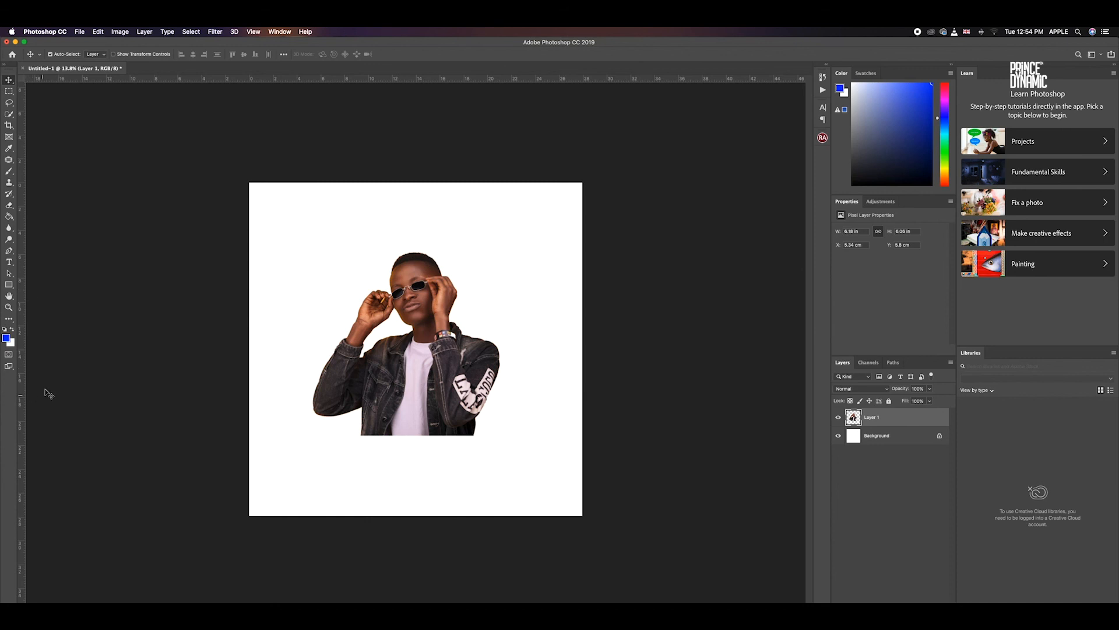
Set the foreground color to yellow with the hex code FFCC00.
{"action": "left_click", "coordinate": [6, 338]}
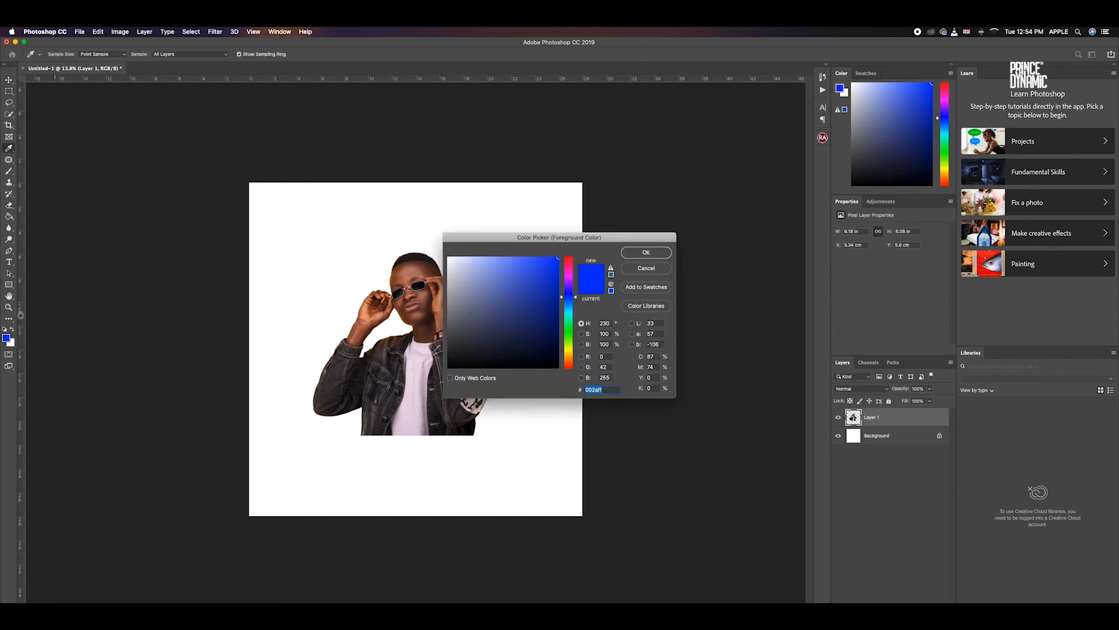
{"action": "mouse_move", "coordinate": [504, 302]}
{"action": "left_mouse_down"}
{"action": "mouse_move", "coordinate": [498, 266]}
{"action": "mouse_move", "coordinate": [451, 258]}
{"action": "mouse_move", "coordinate": [458, 286]}
{"action": "left_mouse_up"}
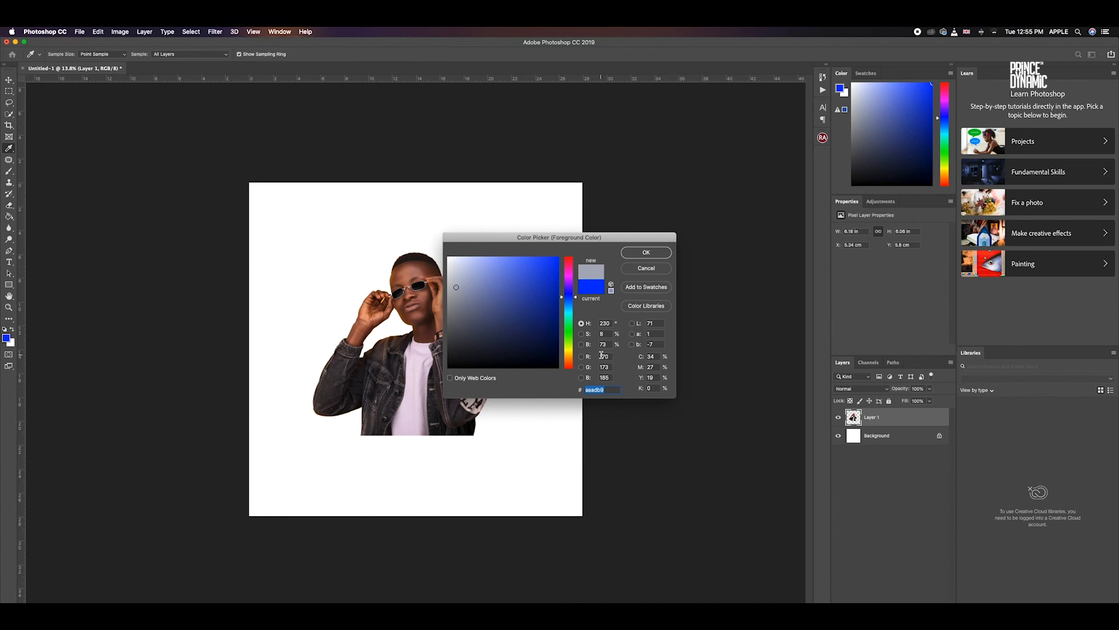
{"action": "type", "text": "FFCC00"}
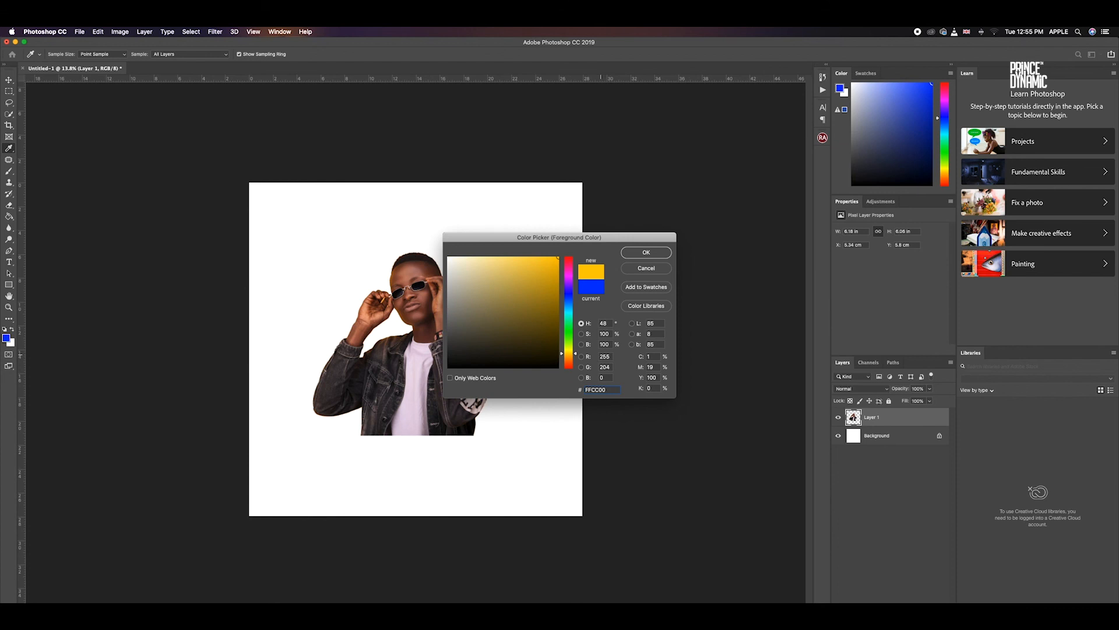
{"action": "left_click", "coordinate": [644, 252]}
Move the man's cutout slightly down and to the right, to about X 6.12 cm and Y 6.28 cm.
{"action": "key", "text": "v"}
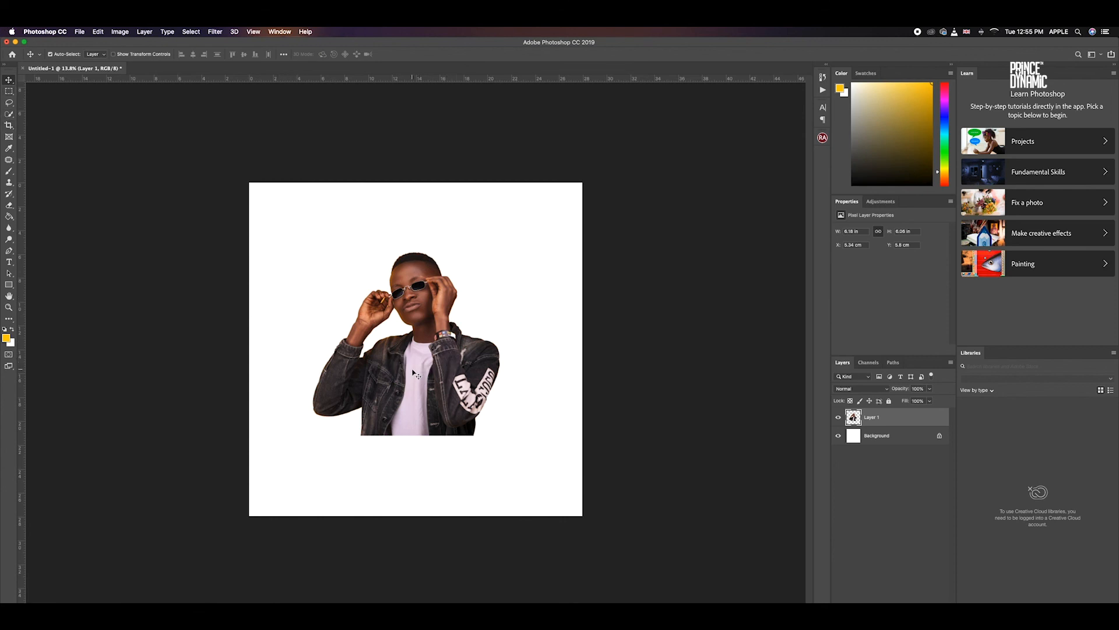
{"action": "left_click_drag", "start_coordinate": [412, 370], "coordinate": [425, 375]}
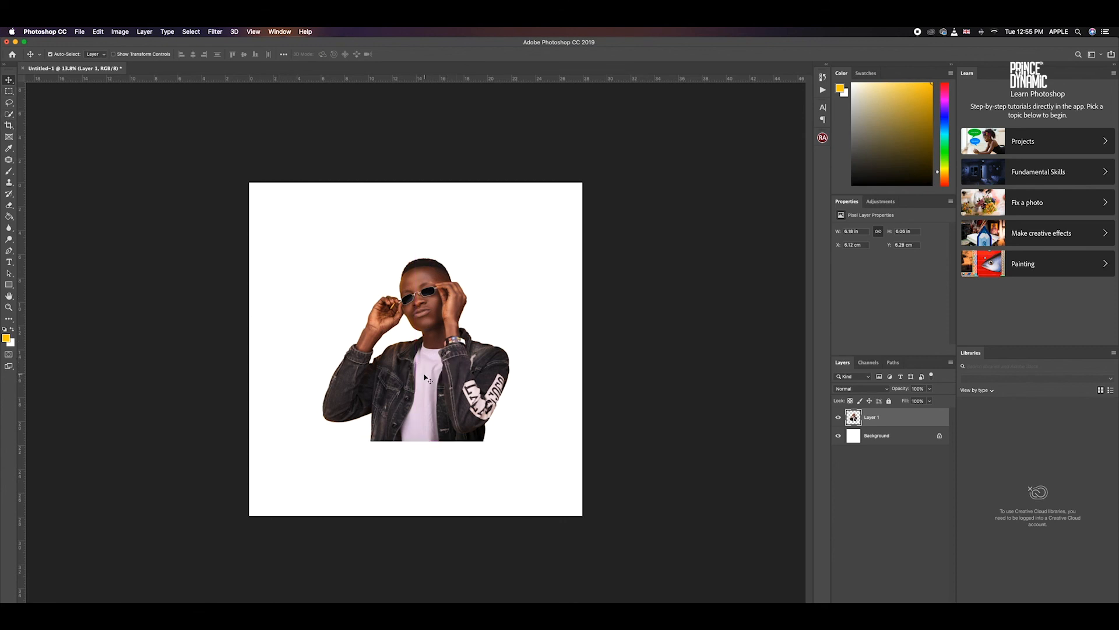